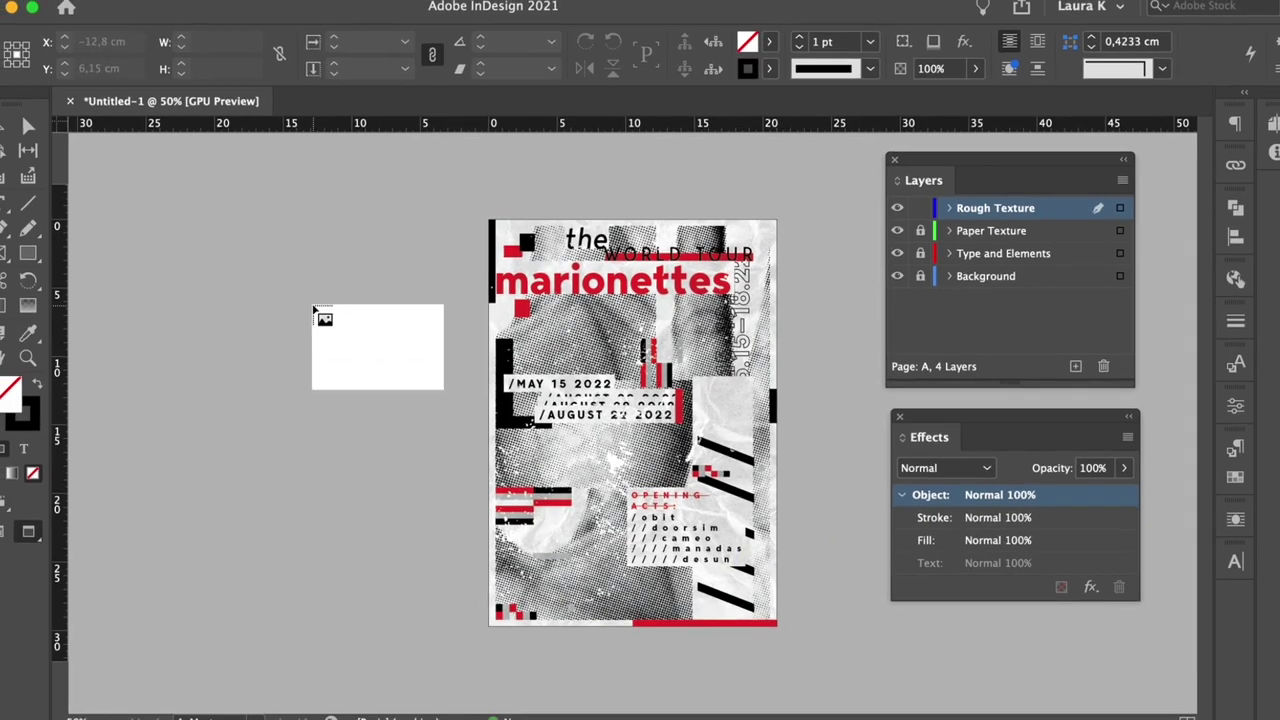
Place the loaded texture image over the poster on the Rough Texture layer, about 25 × 27,7 cm, and adjust its position and frame.
left_click_drag(309, 304, 532, 449)
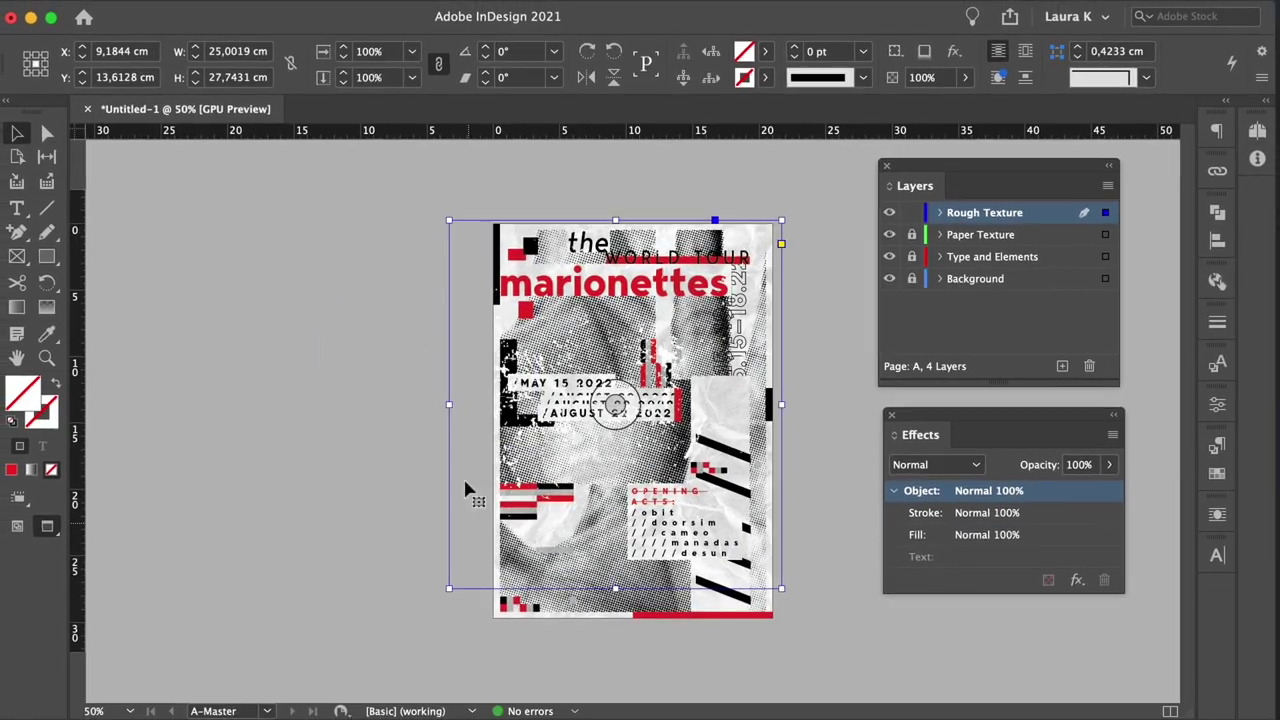
key("e")
key("w")
key("v")
left_click_drag(397, 366, 787, 550)
left_click_drag(517, 410, 590, 412)
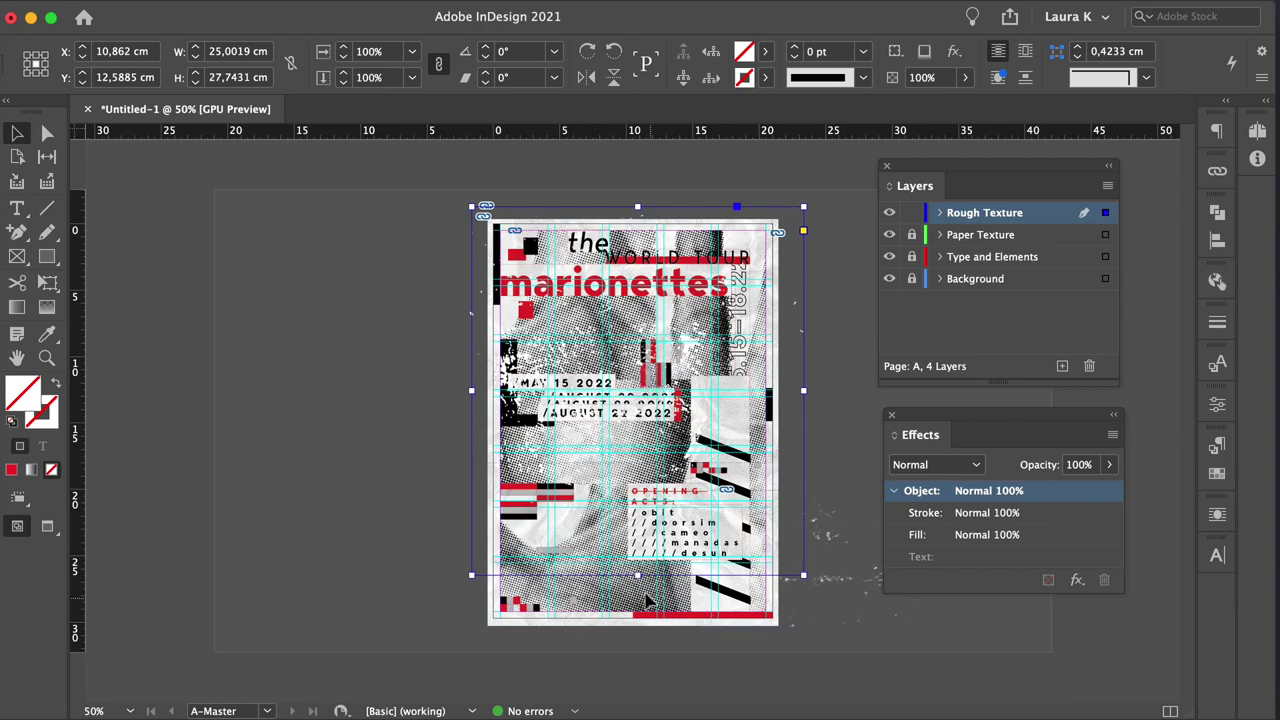
left_click_drag(638, 576, 642, 629)
left_click(286, 608)
left_click_drag(848, 543, 689, 543)
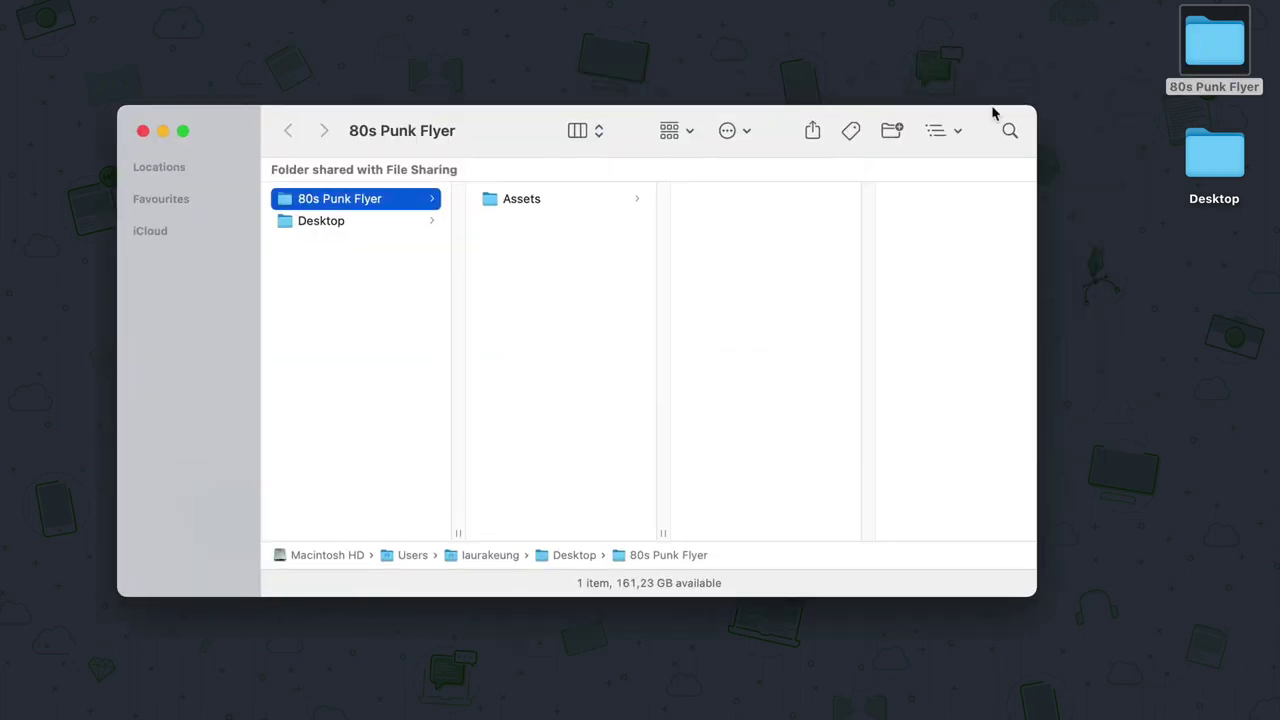
Look through the Assets folder of 80s Punk Flyer, examining the texture and paper subfolders and the hand photo.
left_click(610, 203)
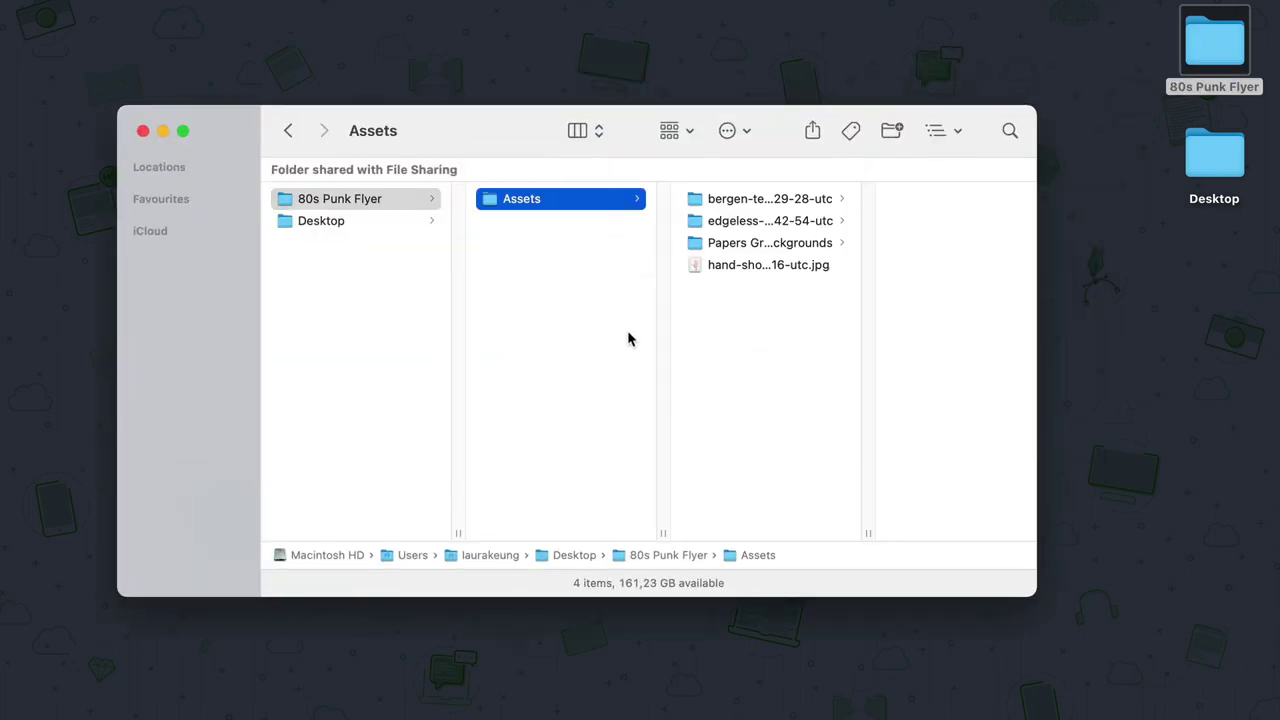
left_click(738, 201)
left_click(727, 222)
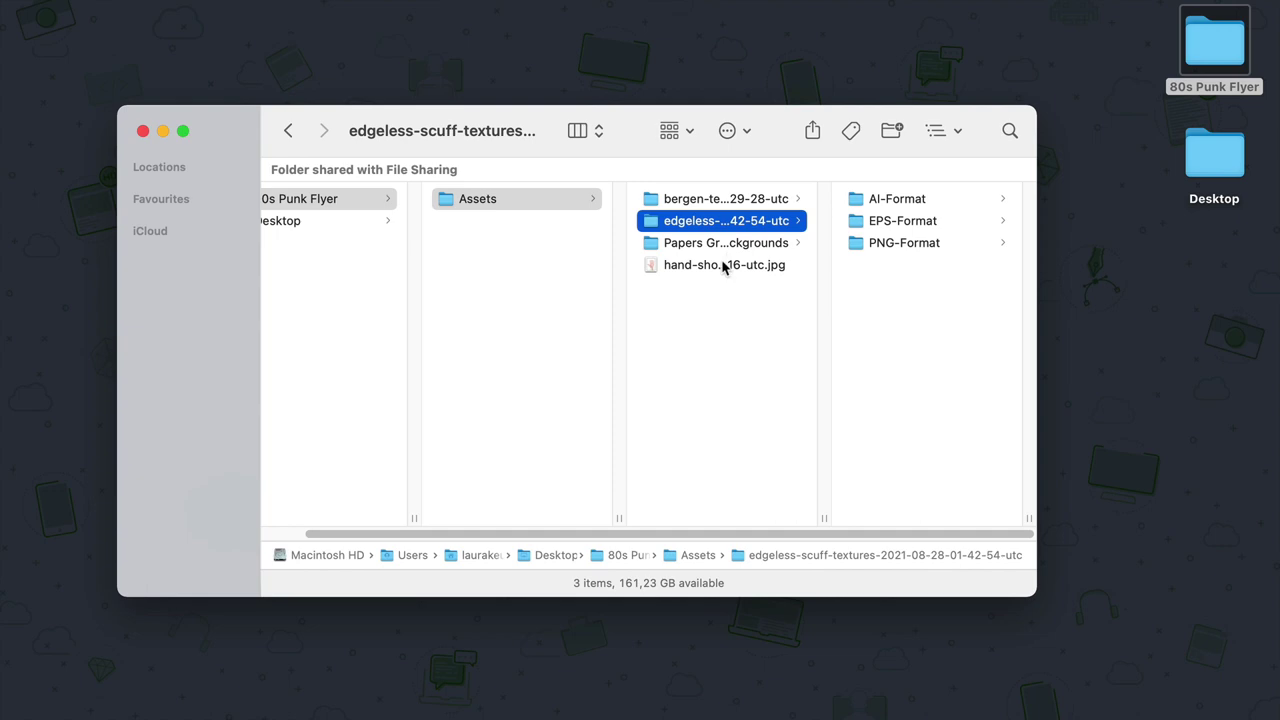
left_click(732, 245)
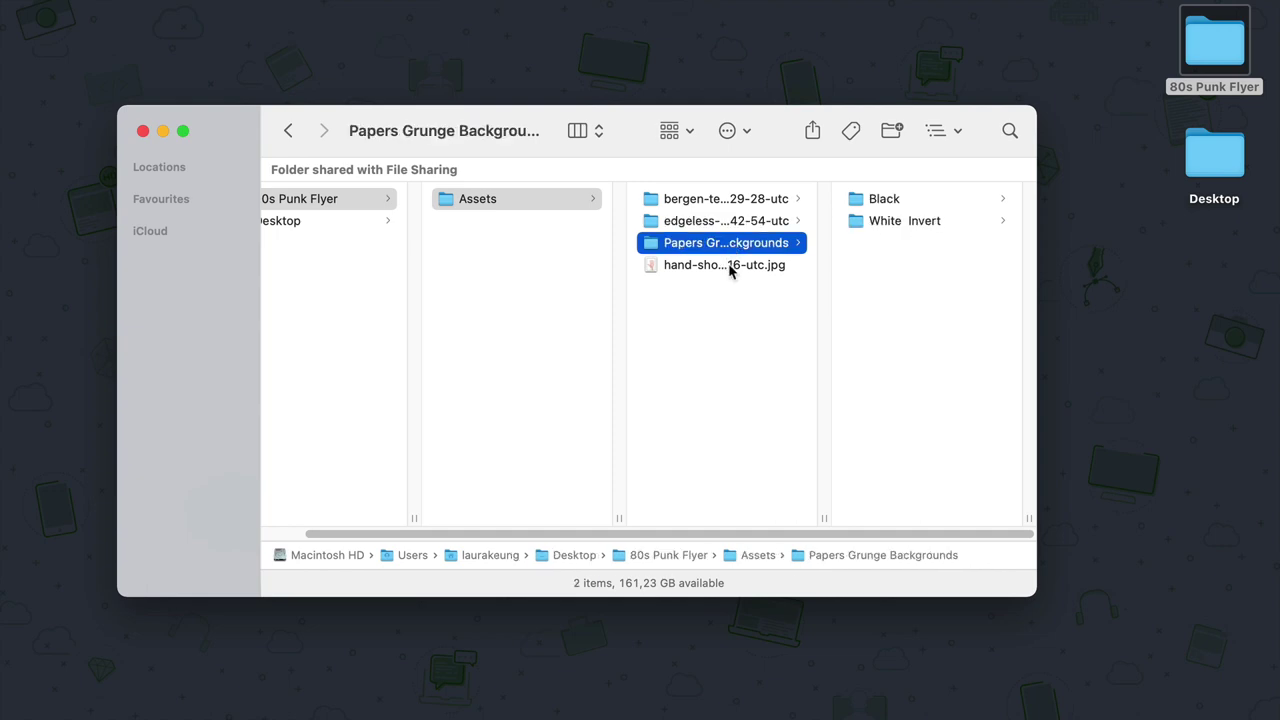
left_click(730, 268)
left_click(743, 457)
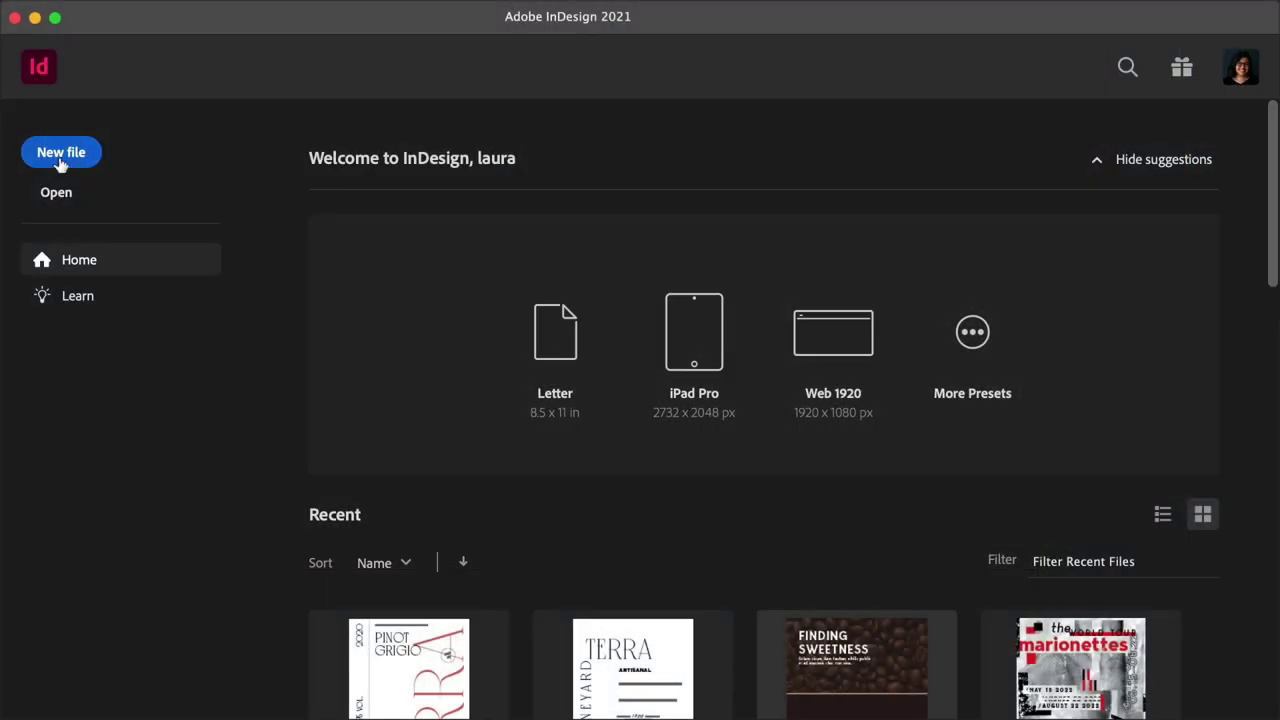
Start a new print document based on the A4 preset.
left_click(62, 160)
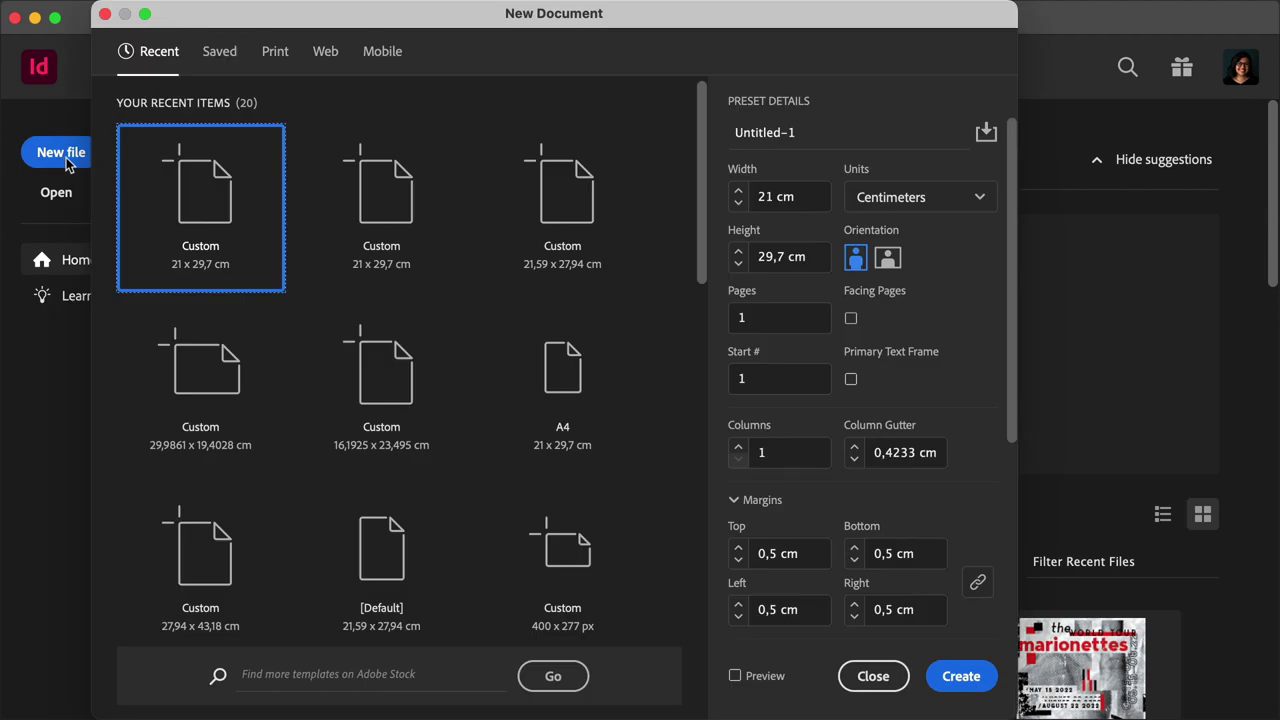
left_click(275, 58)
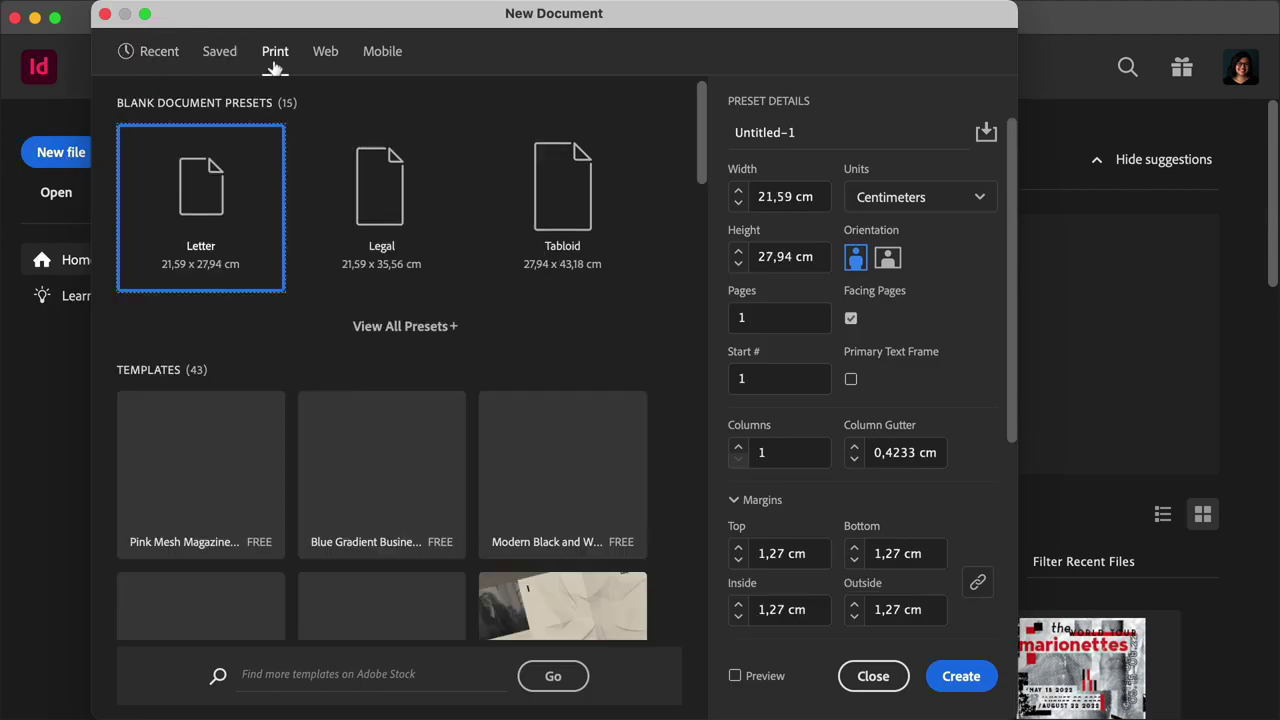
left_click(443, 328)
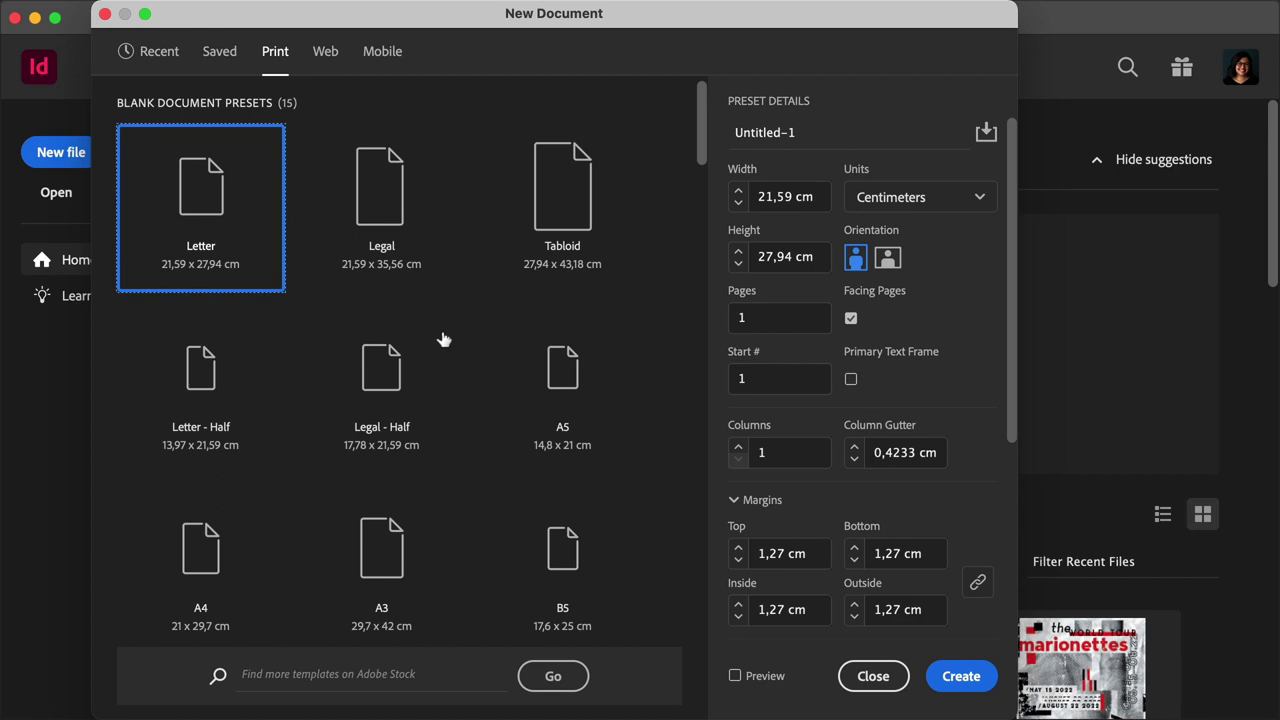
scroll(251, 484, "down", 2)
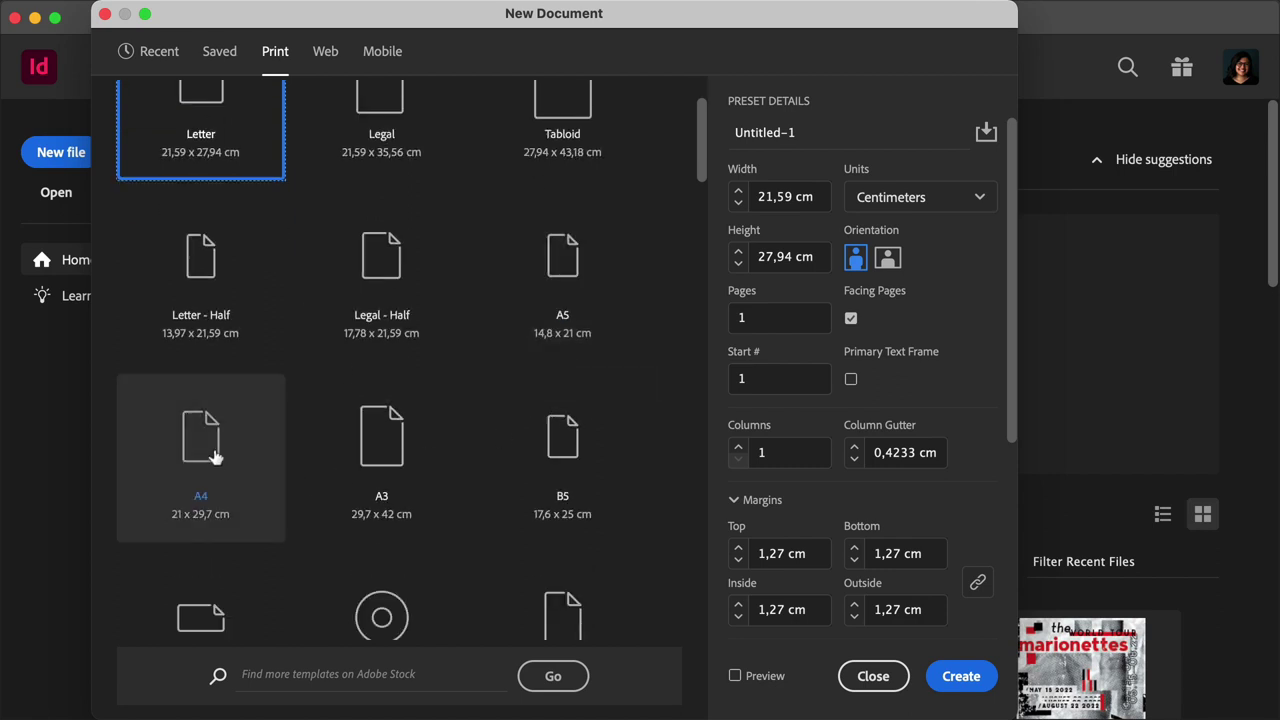
left_click(214, 456)
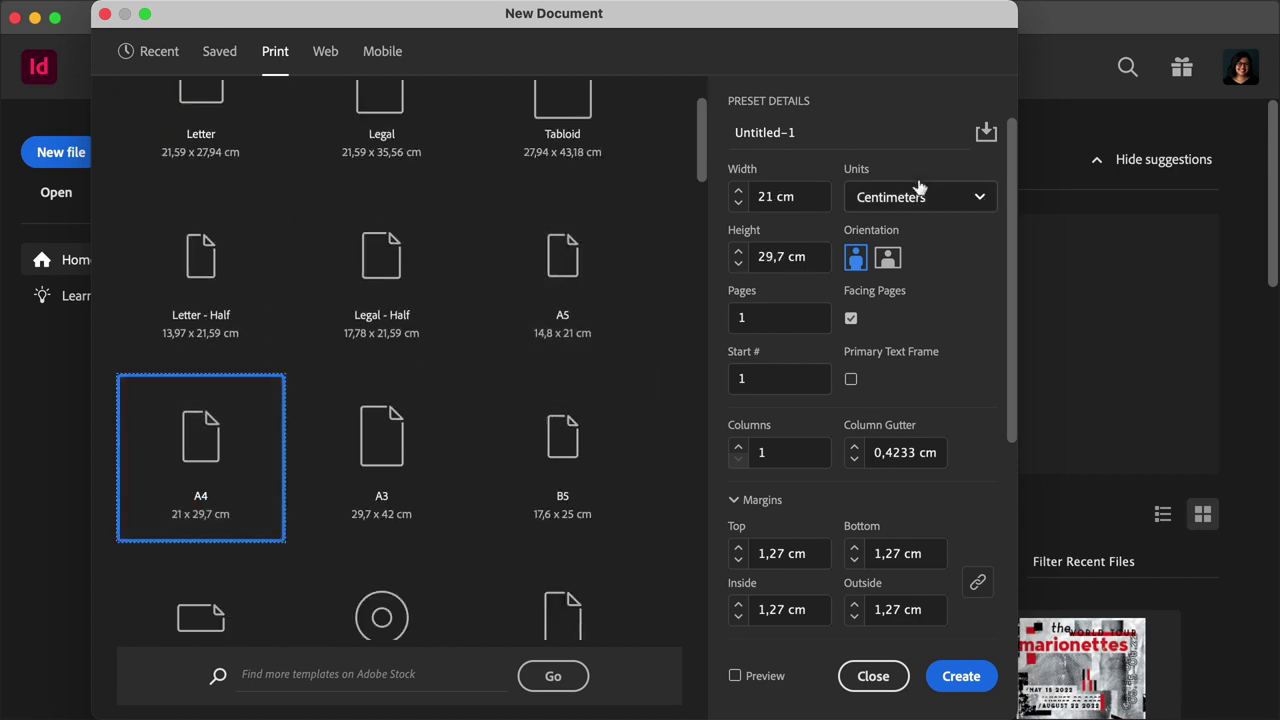
Create the A4 document without facing pages and with 0,5 cm margins on all sides.
left_click(850, 320)
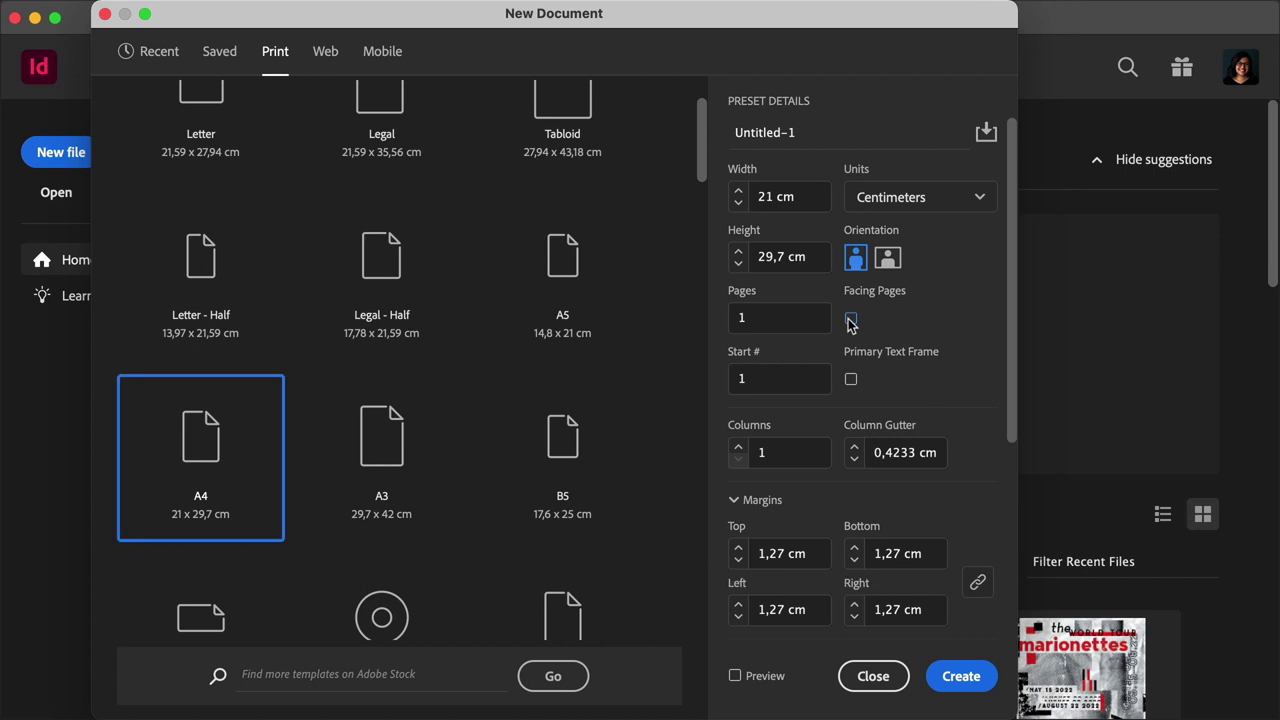
left_click(800, 553)
scroll(834, 428, "down", 3)
type("0,5")
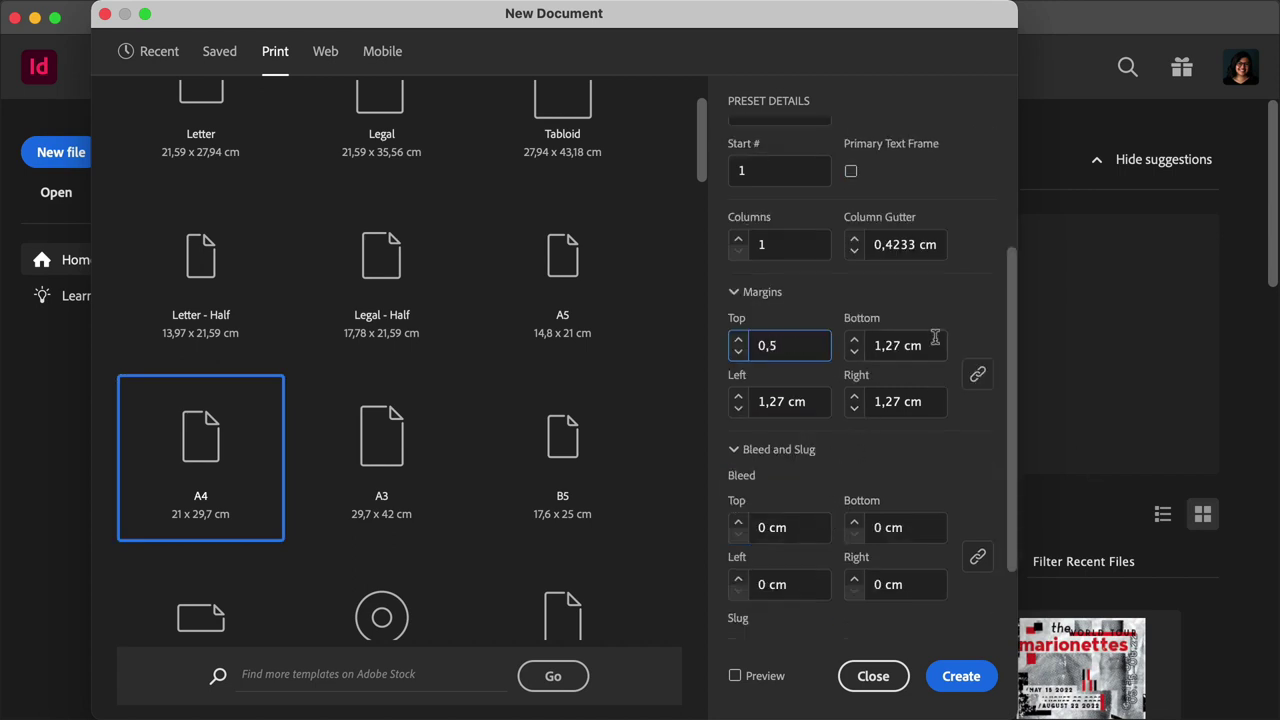
left_click(935, 338)
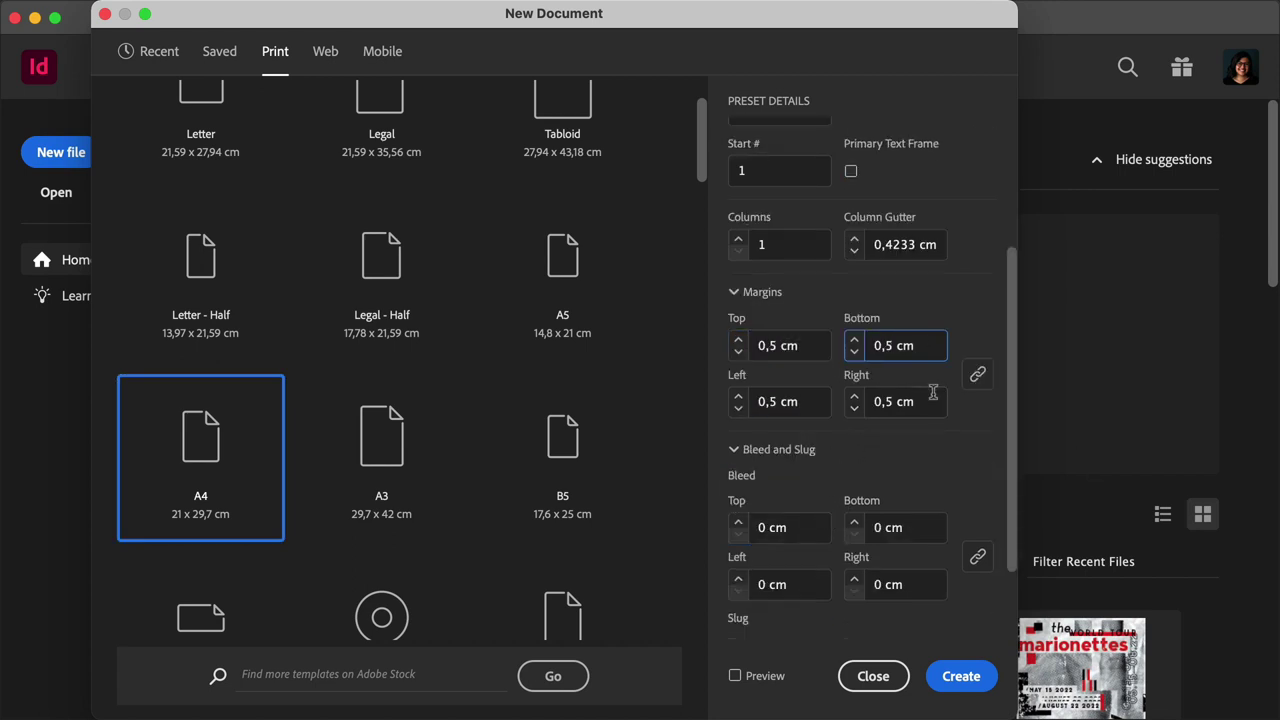
left_click(948, 684)
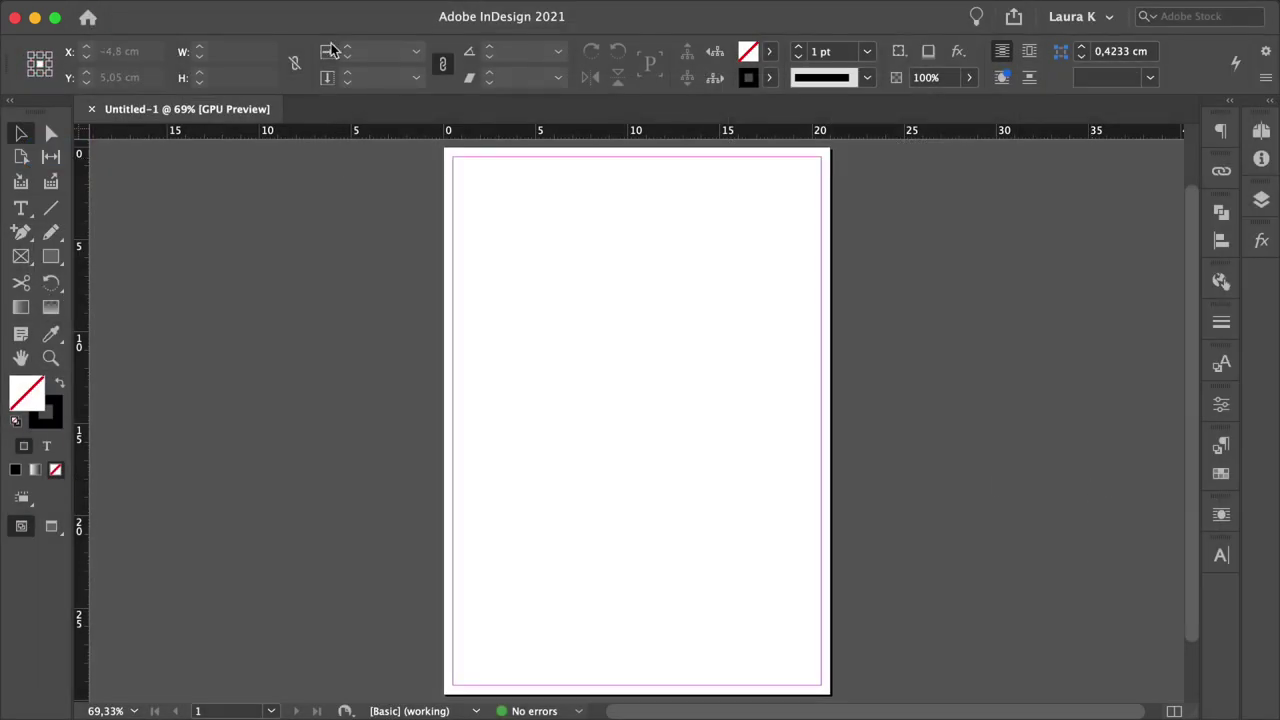
Create layout guides with 7 rows and 5 columns, 0,5 cm gutters, fitted to the margins.
mouse_move(334, 3)
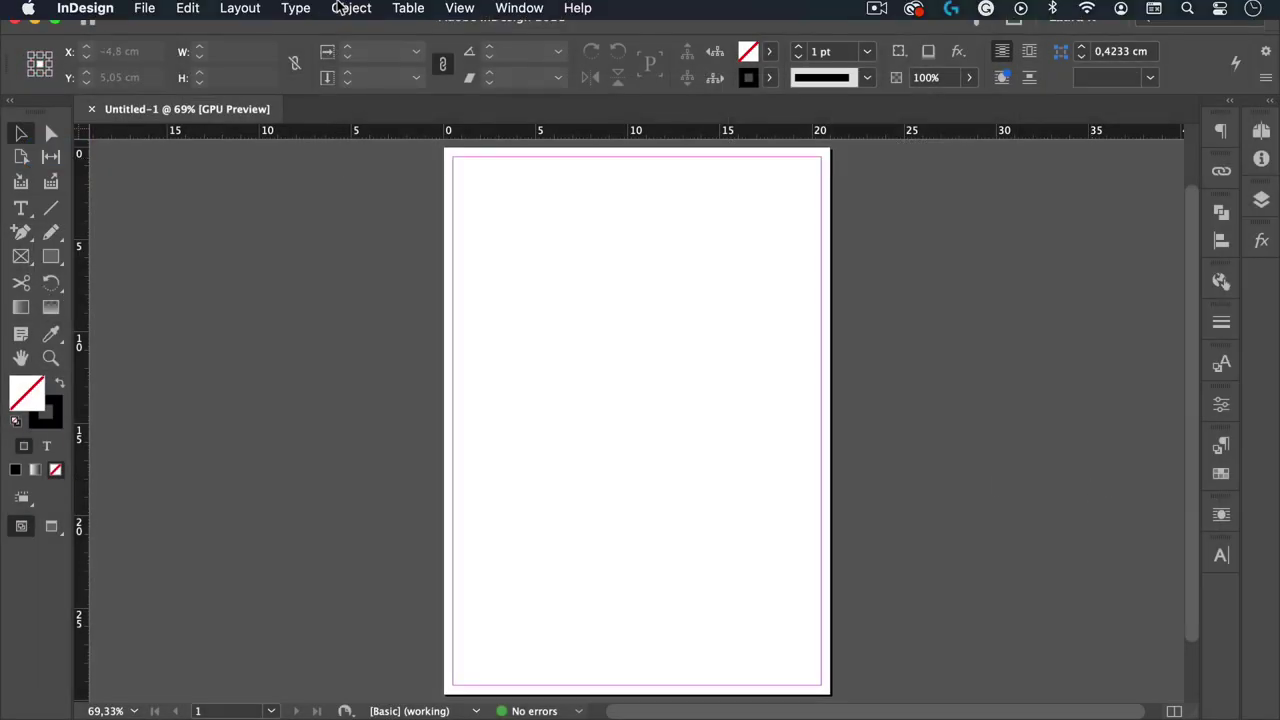
left_click(245, 12)
left_click(252, 107)
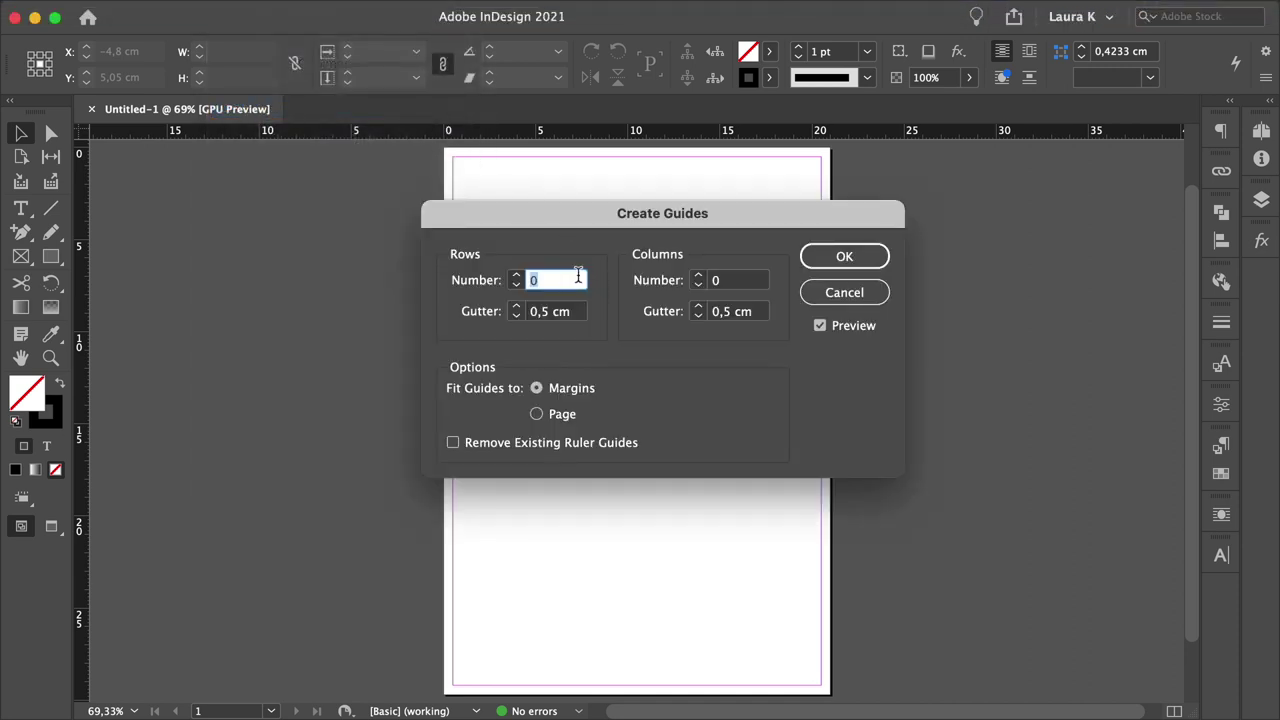
type("7")
double_click(724, 283)
type("5")
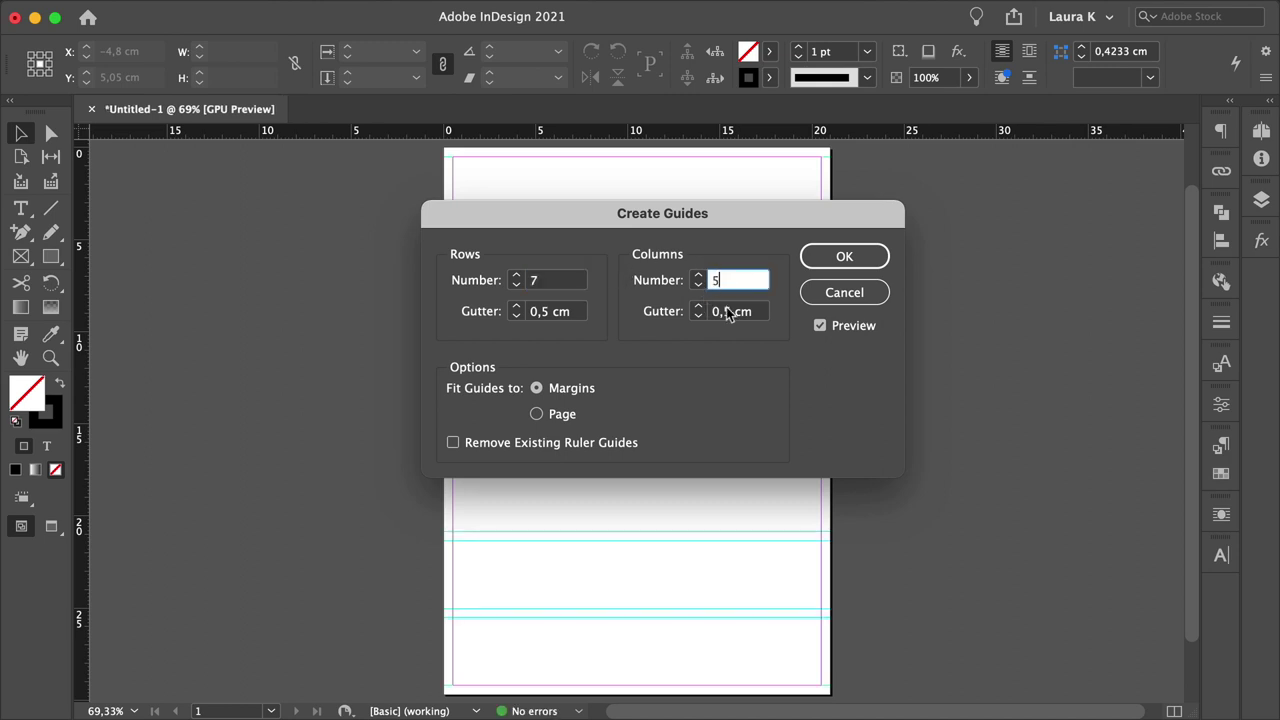
left_click(734, 311)
left_click(571, 395)
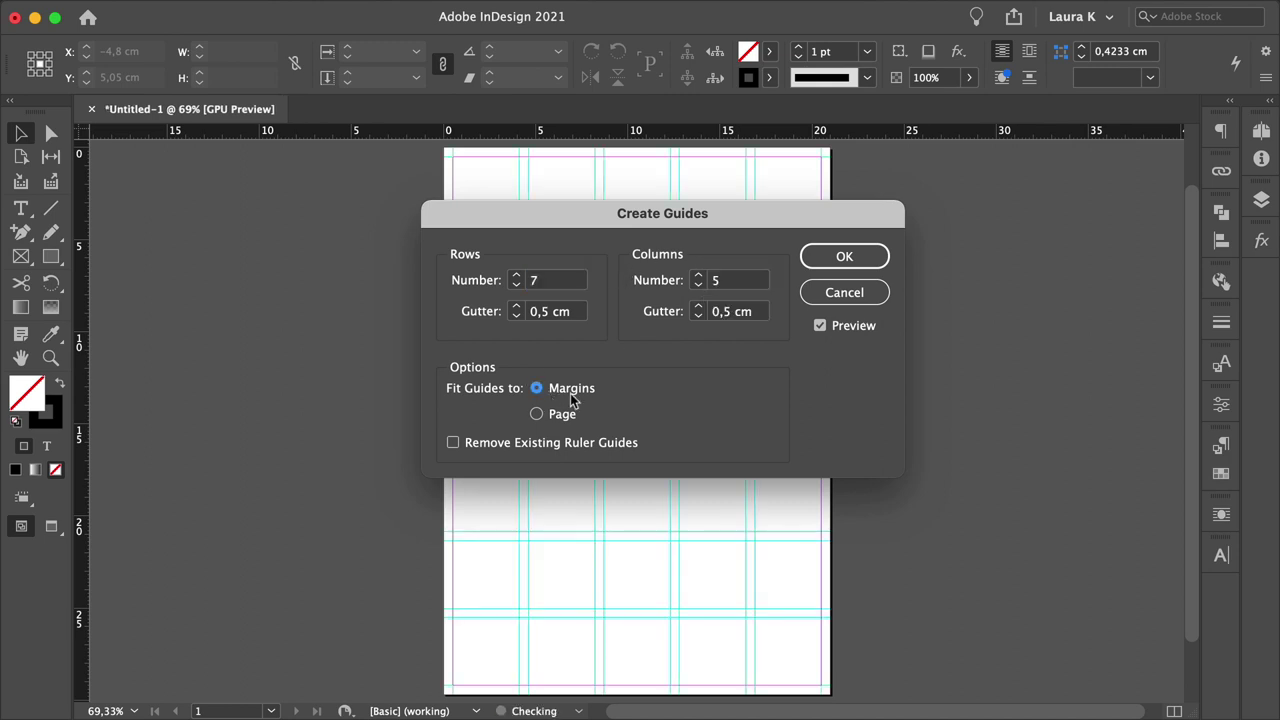
left_click(843, 258)
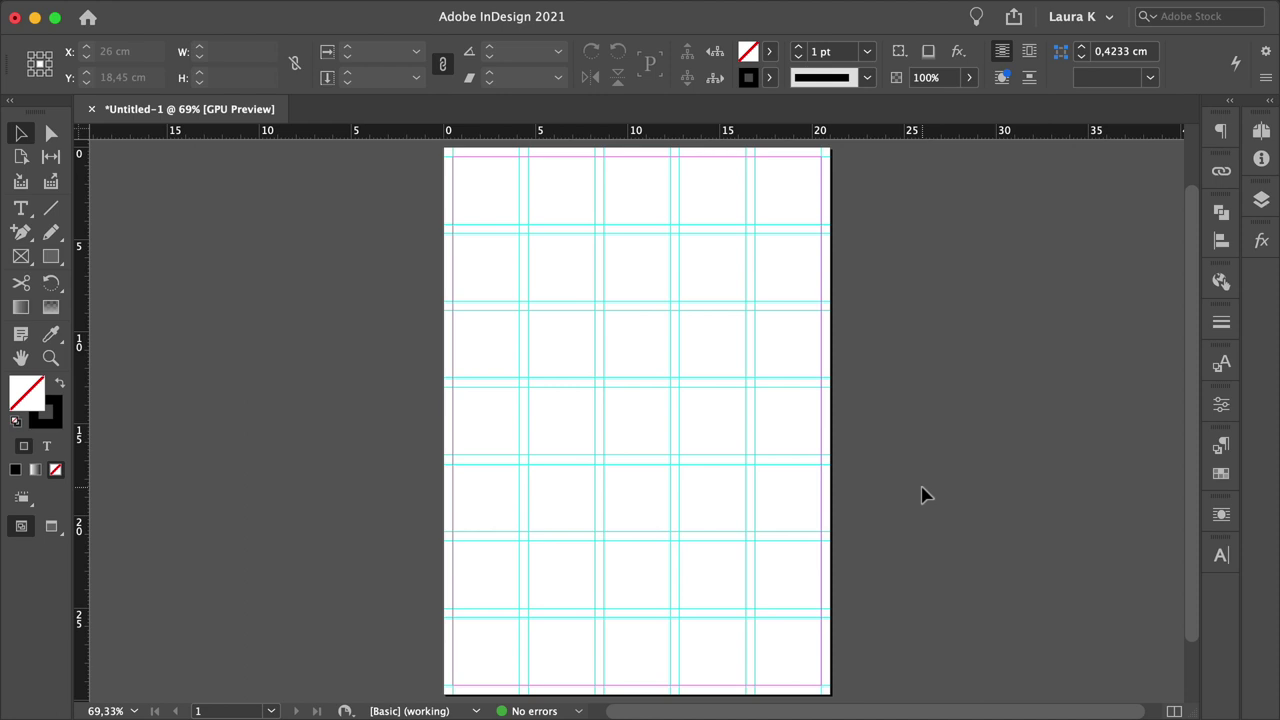
Display the document's layers and rename Layer 1 as Background.
left_click(1261, 199)
left_click_drag(1030, 193, 947, 170)
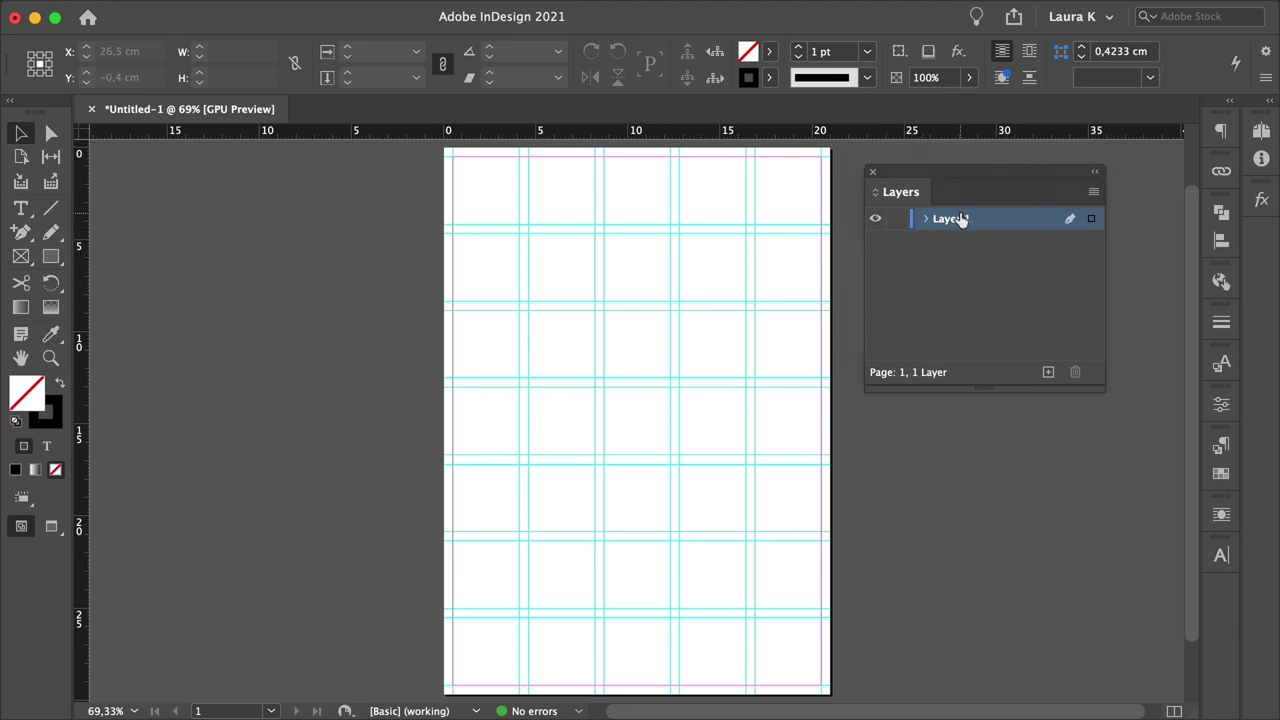
double_click(960, 220)
type("B")
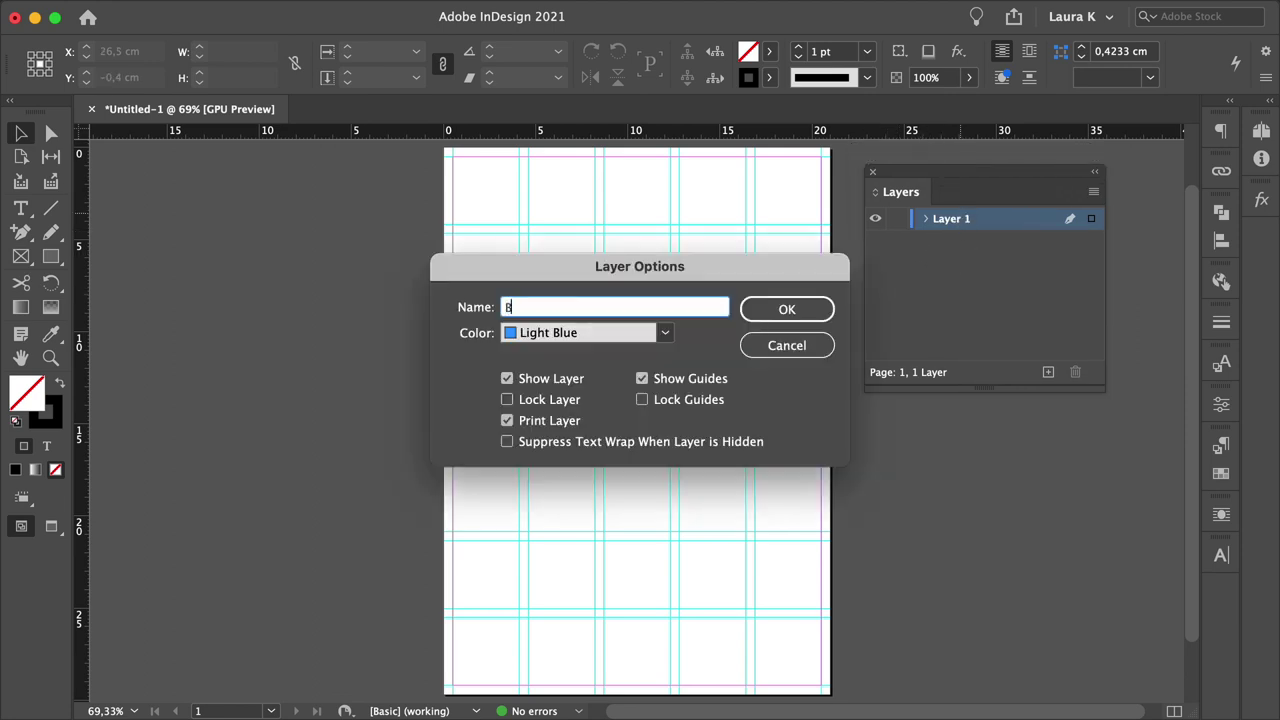
type("ackground")
key("Return")
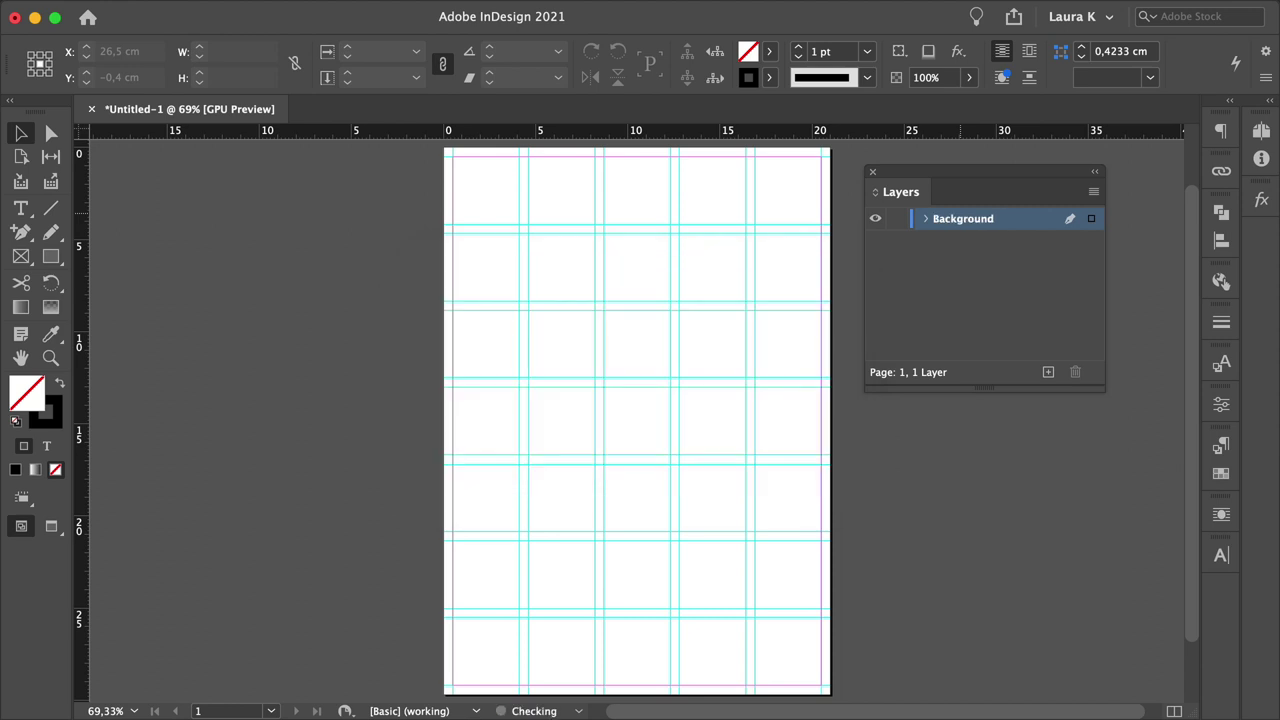
Add three new layers above Background and name the lowest new one Type and Elements.
left_click(1048, 372)
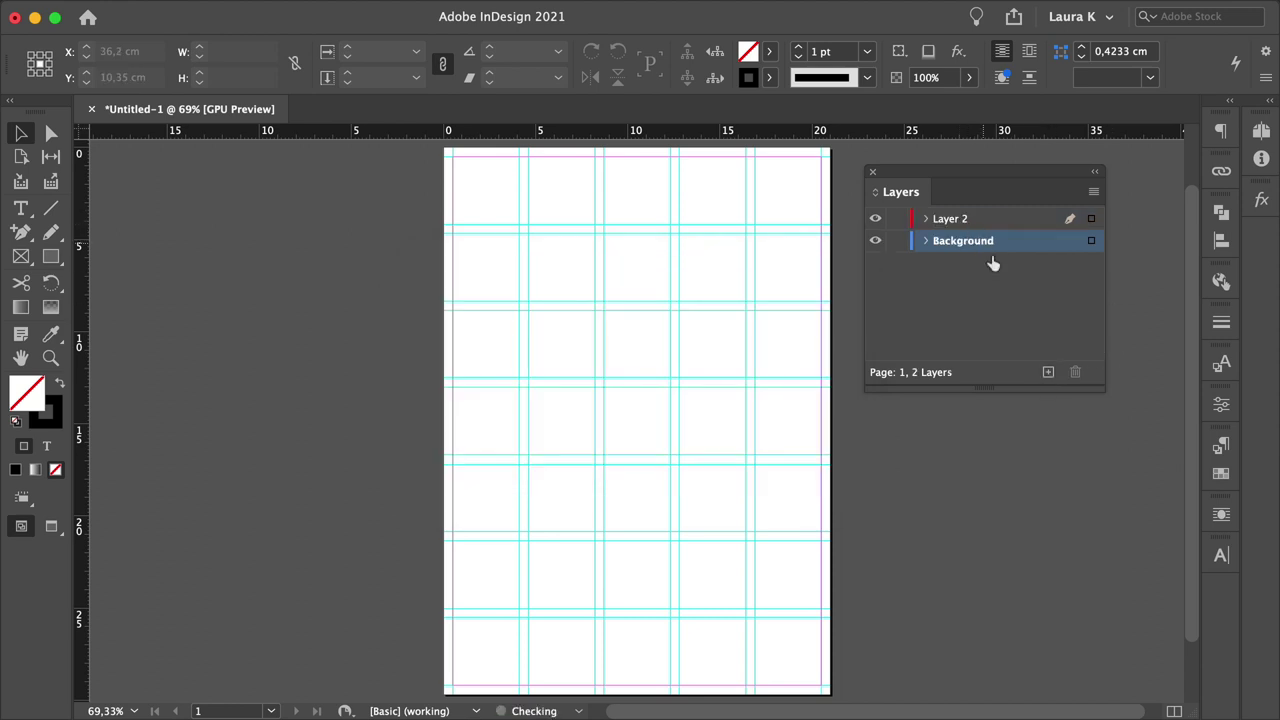
left_click(1048, 372)
left_click(1048, 372)
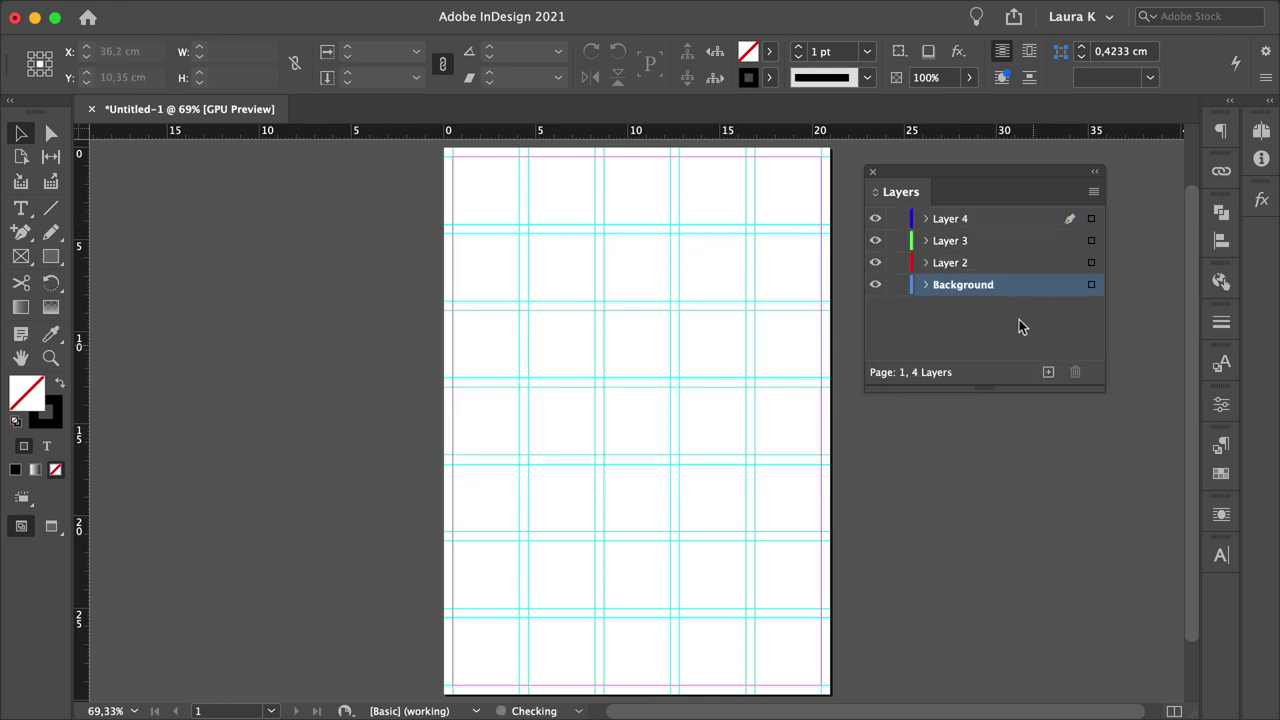
double_click(955, 265)
type("Type and Elements")
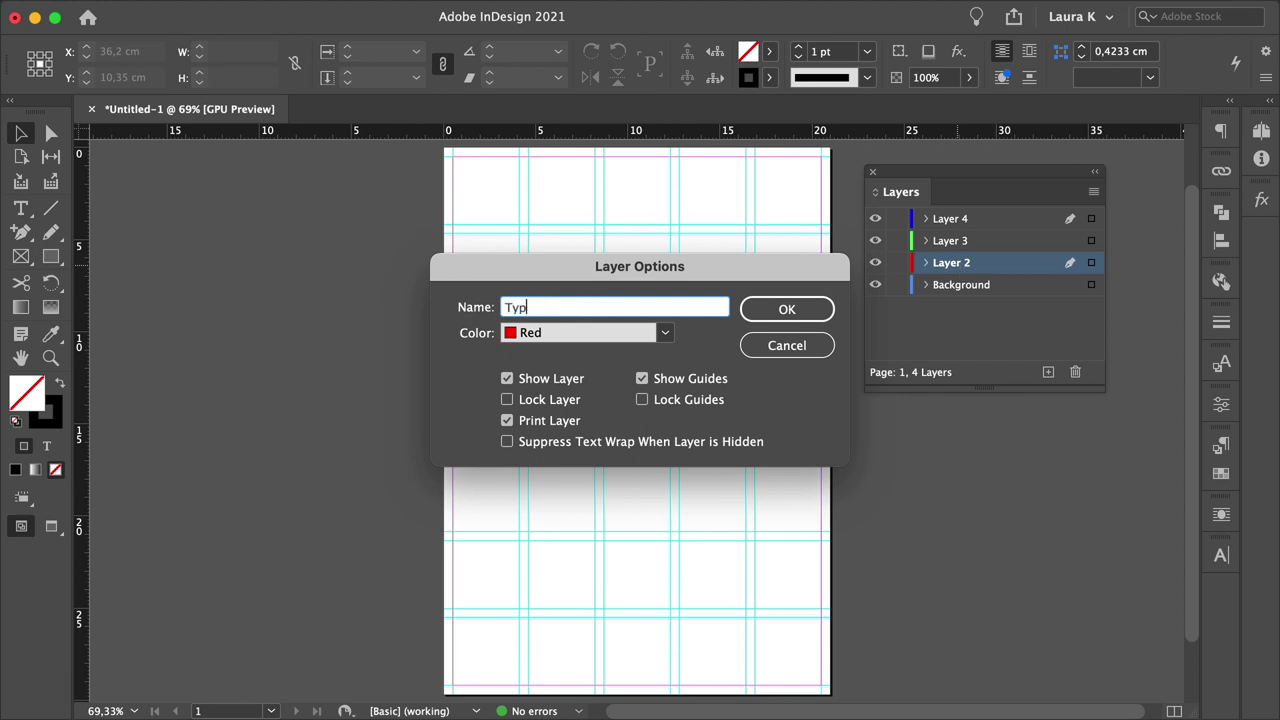
key("Return")
Rename Layer 3 as Paper Texture and Layer 4 as Rough Texture.
double_click(937, 243)
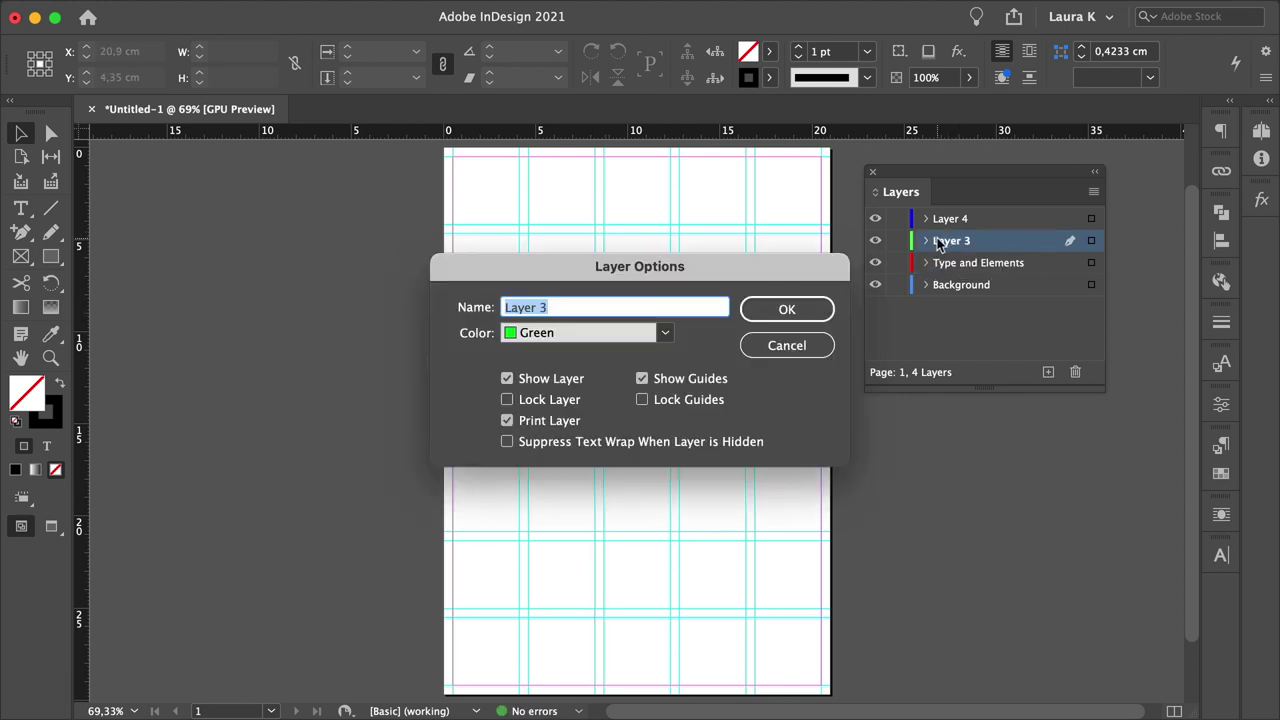
type("Paper Texture")
key("Return")
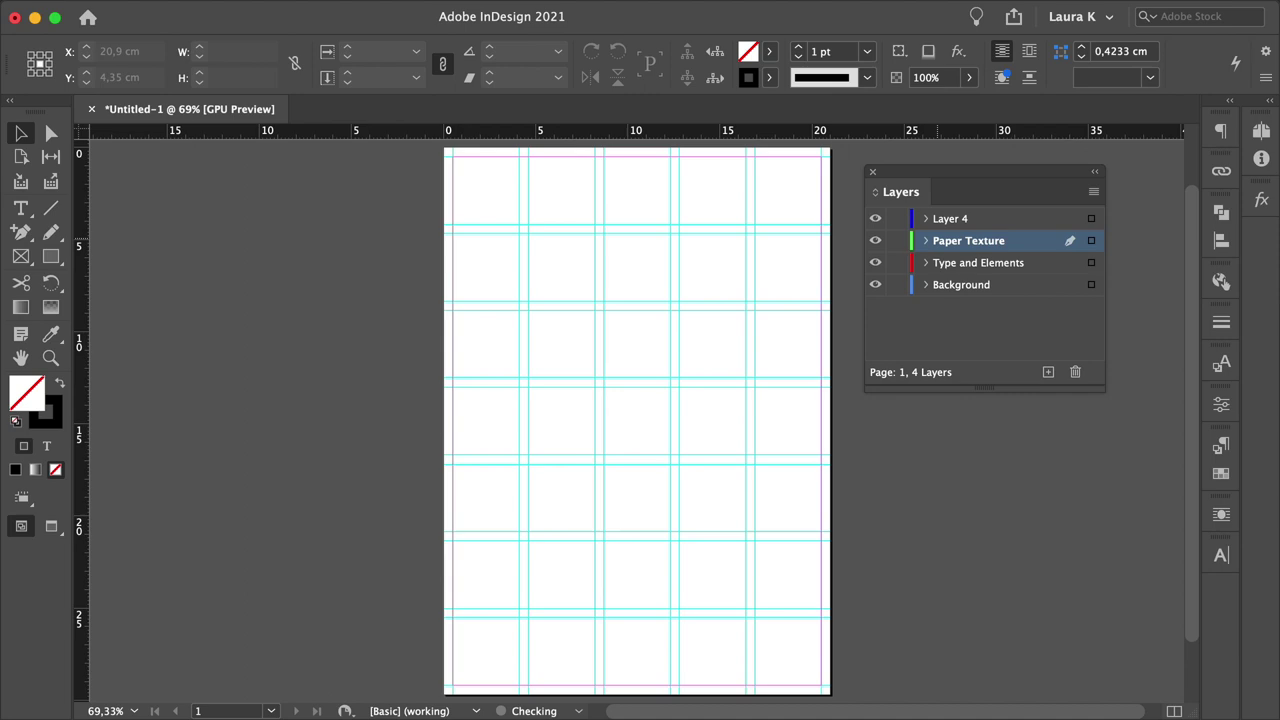
double_click(952, 218)
type("Roug")
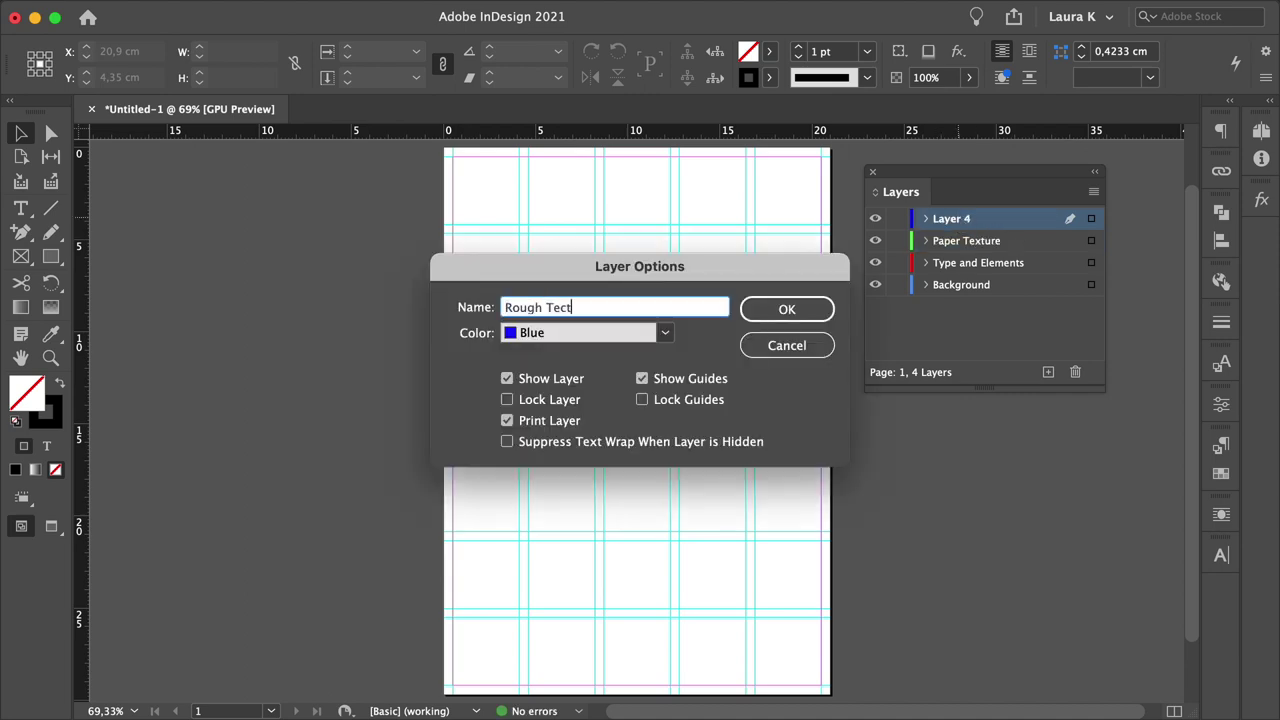
type("h Texture")
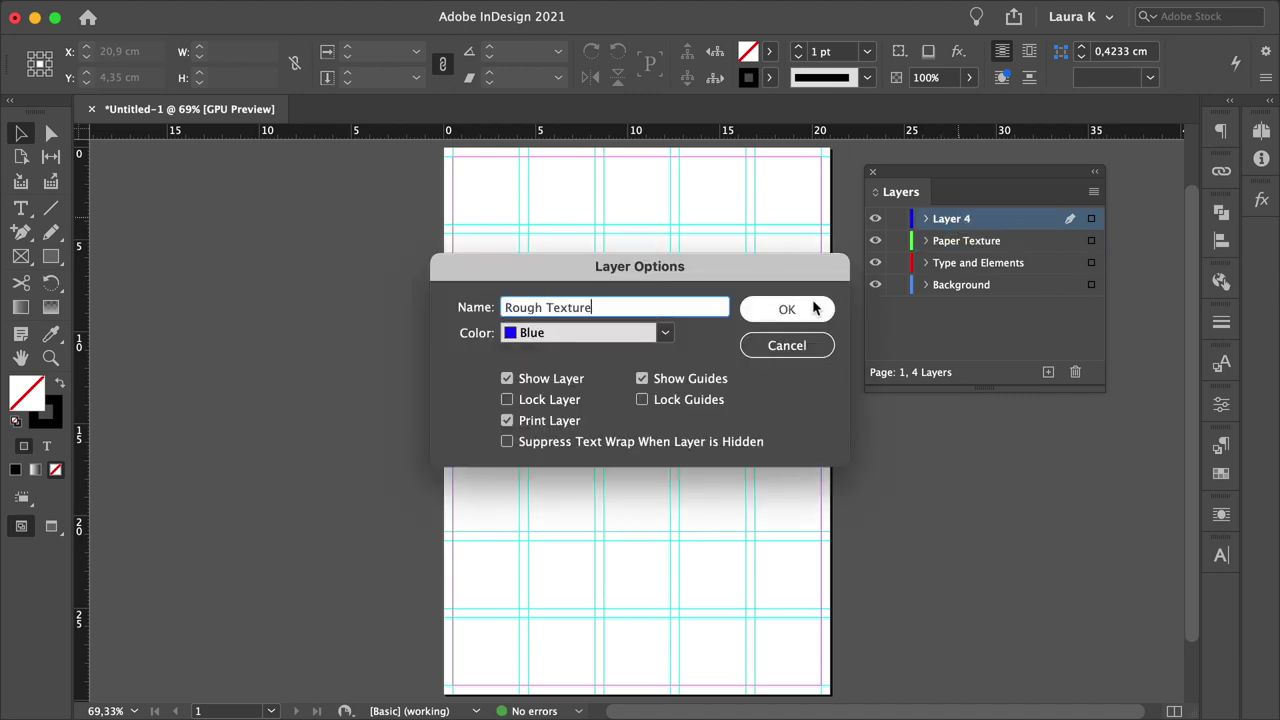
left_click(814, 309)
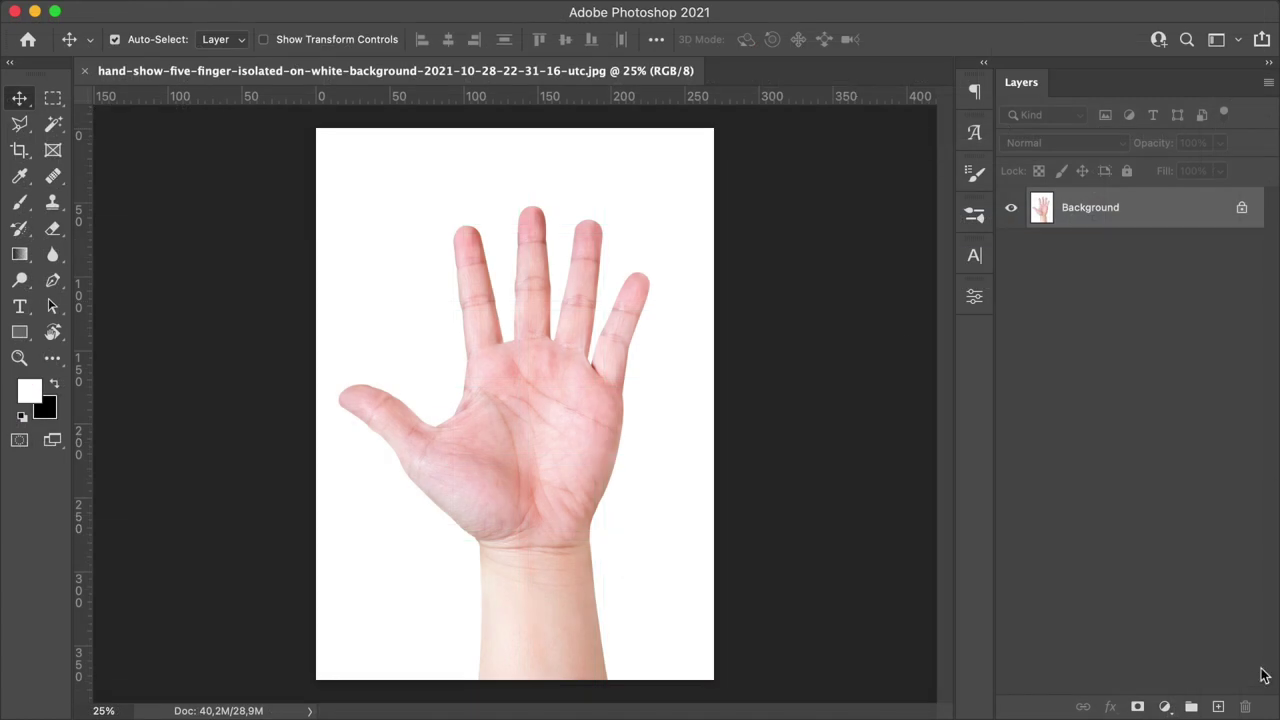
In Photoshop, add a Black & White adjustment layer above the hand photo.
left_click(1165, 706)
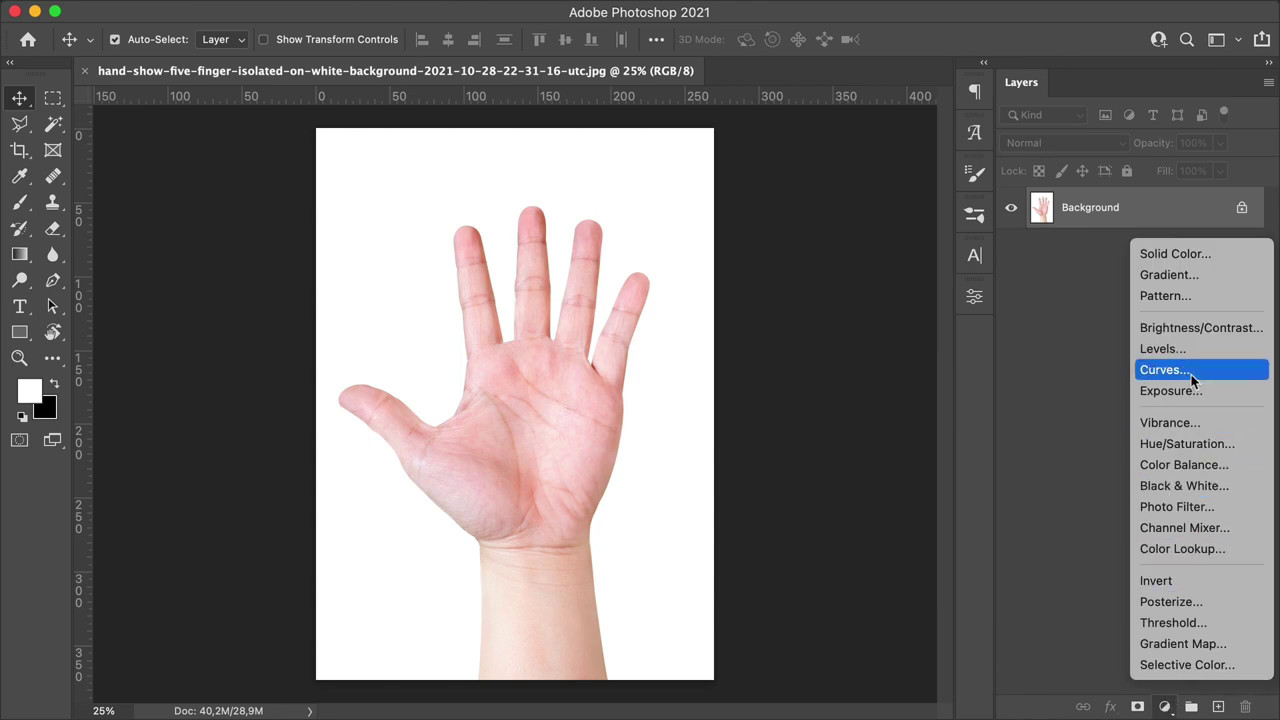
left_click(1188, 486)
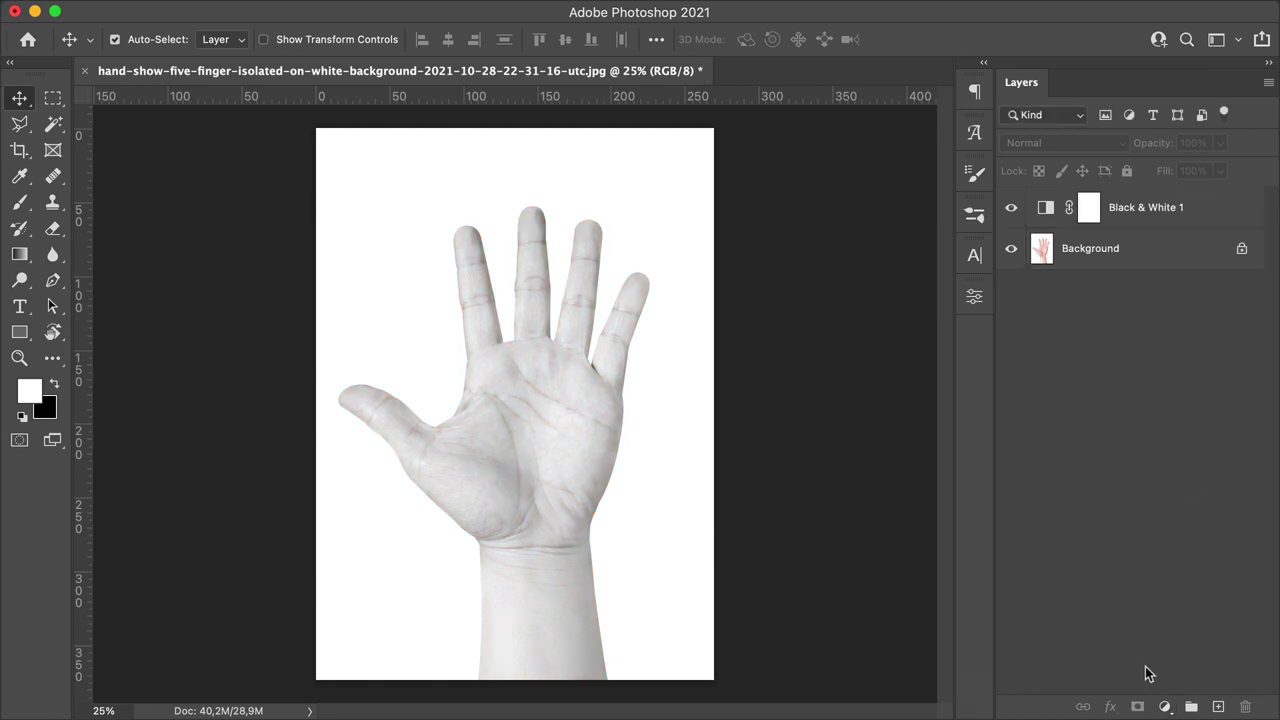
Add a Levels adjustment layer above Black & White 1 with input levels 151, 0.87 and 237.
left_click(1164, 706)
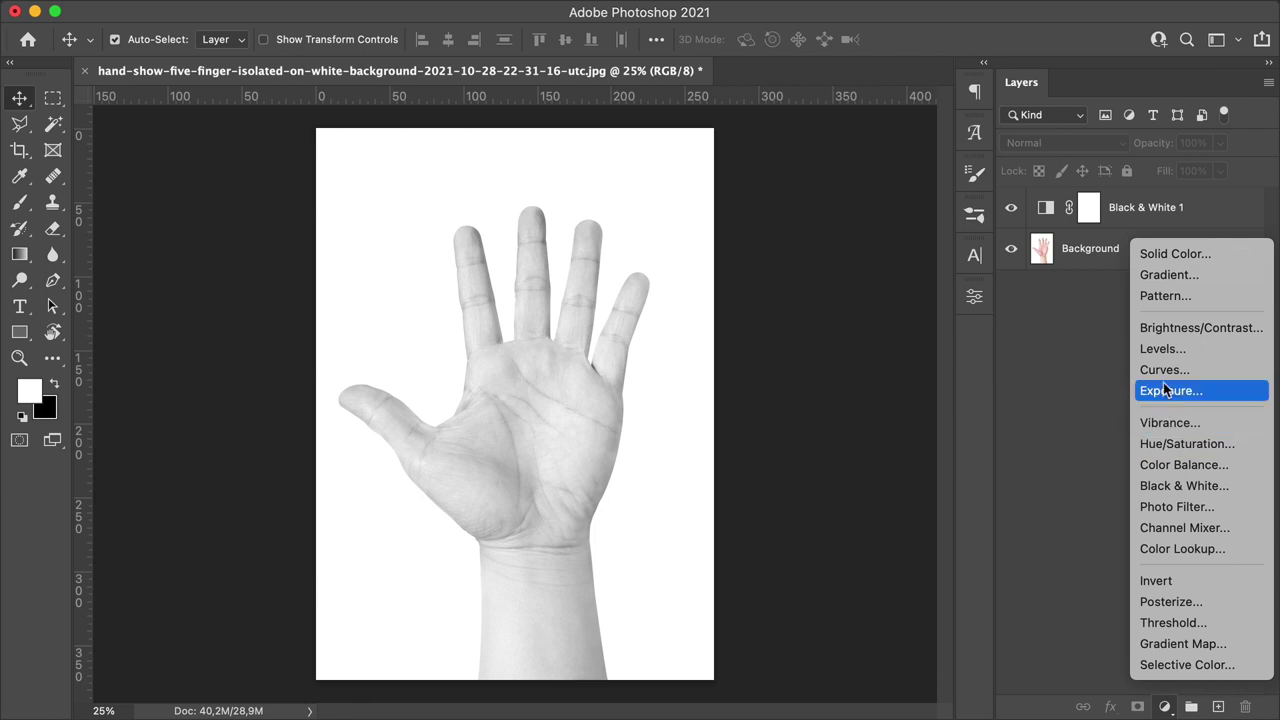
left_click(1163, 349)
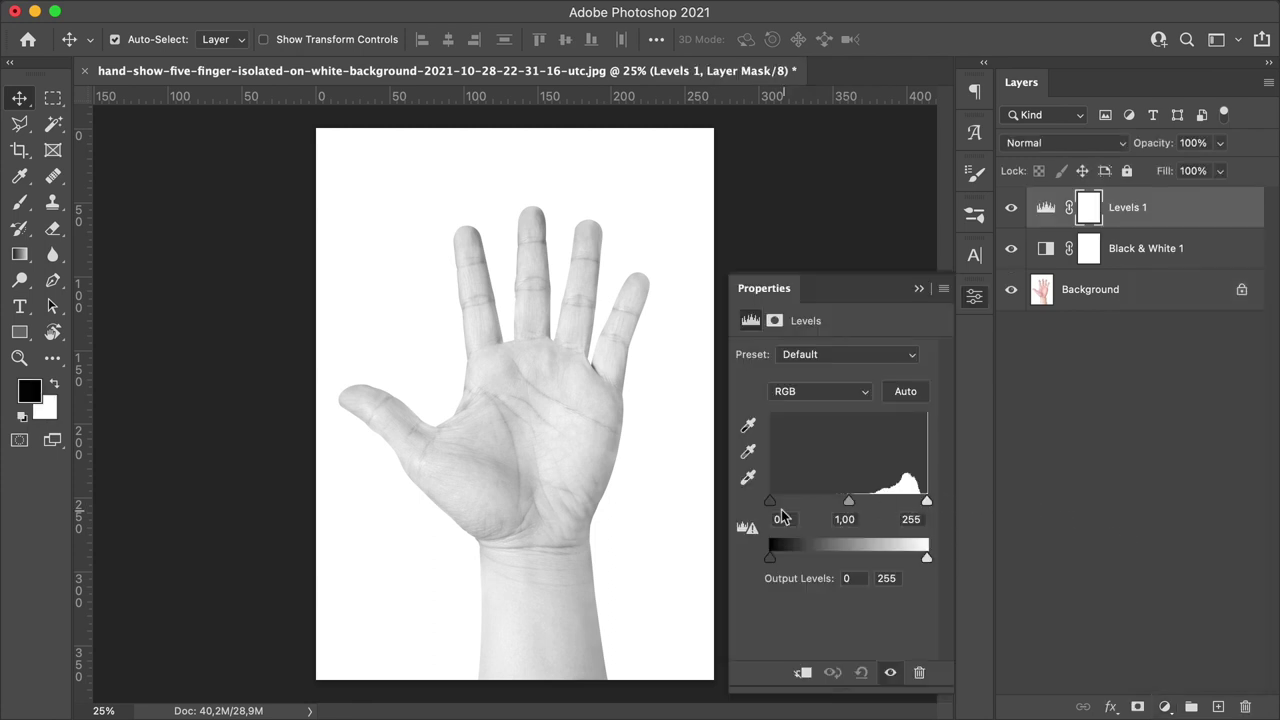
left_click_drag(772, 502, 917, 506)
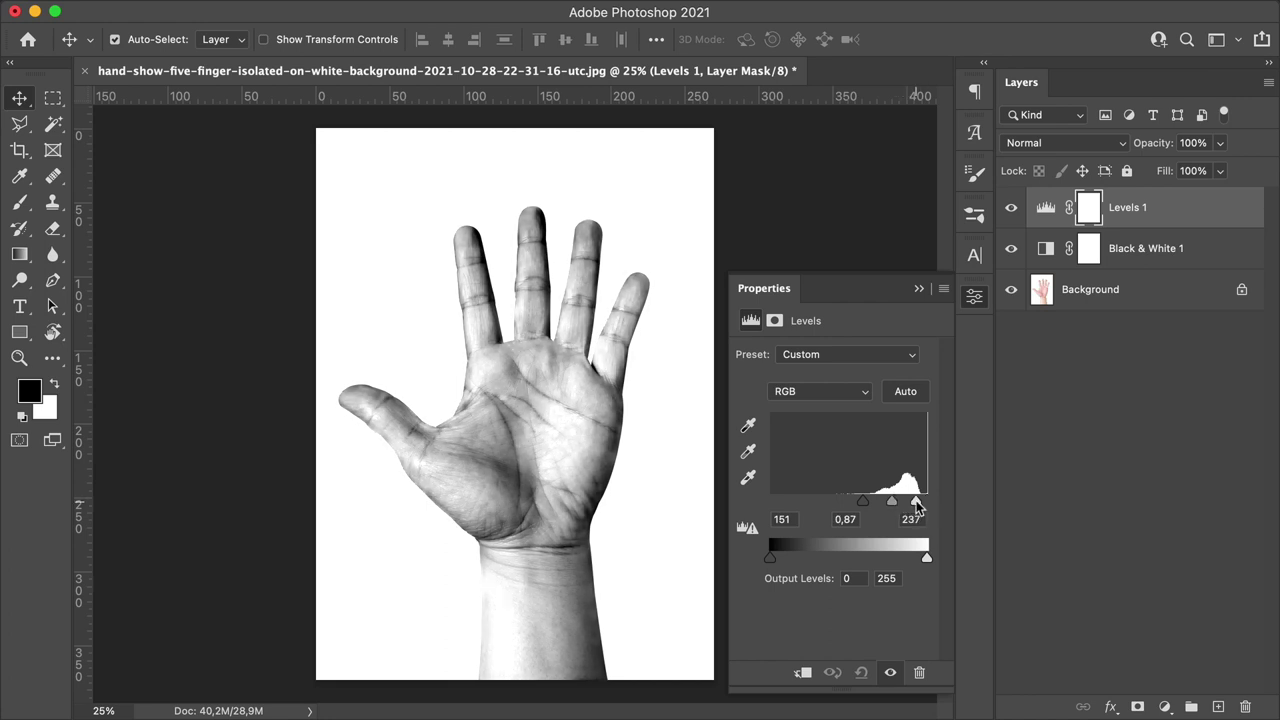
left_click(917, 289)
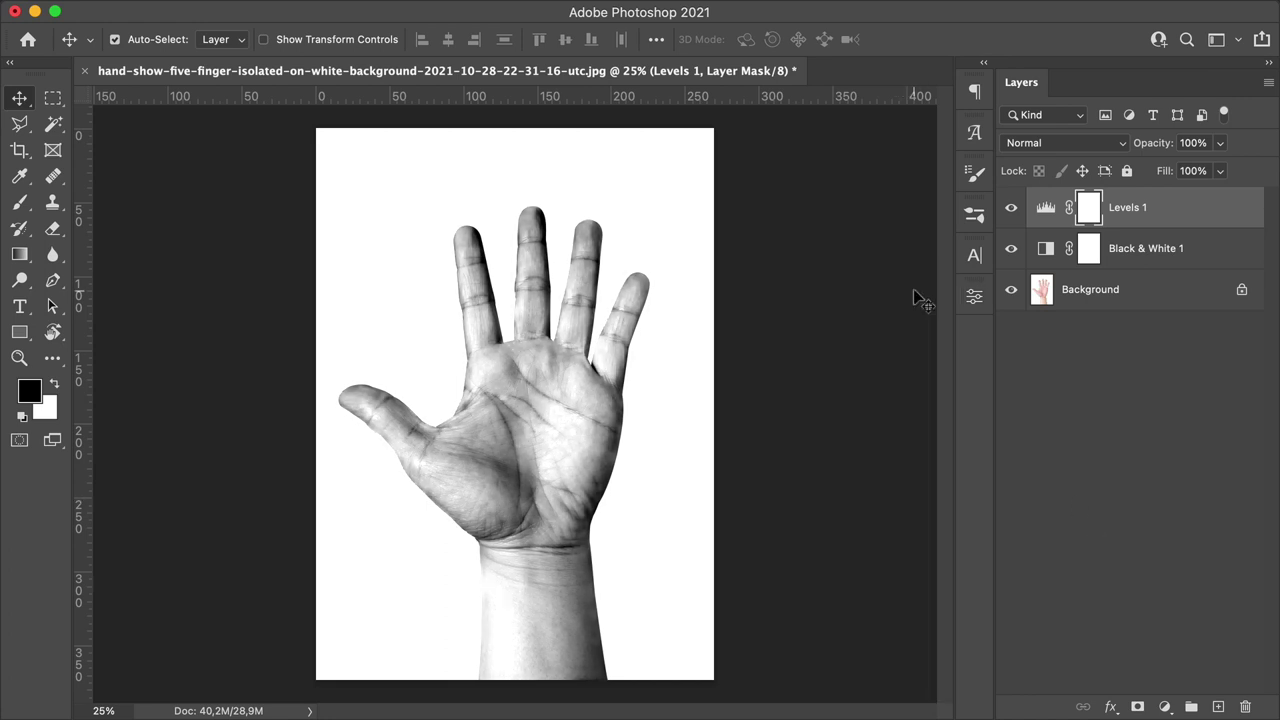
Save the adjusted hand photo as a JPEG copy in the Assets folder, adding the prefix "r-" to its file name.
key("shift+super+s")
left_click(574, 209)
left_click_drag(493, 210, 399, 216)
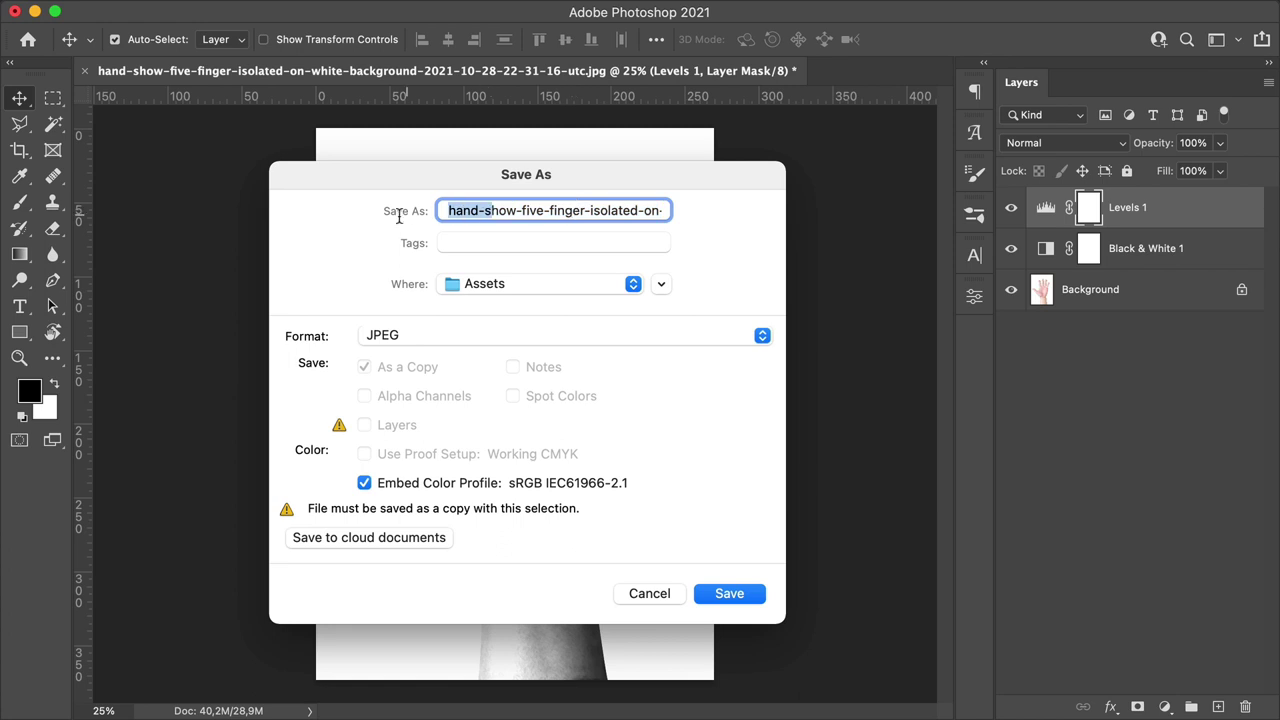
left_click(448, 207)
type("r-")
key("Return")
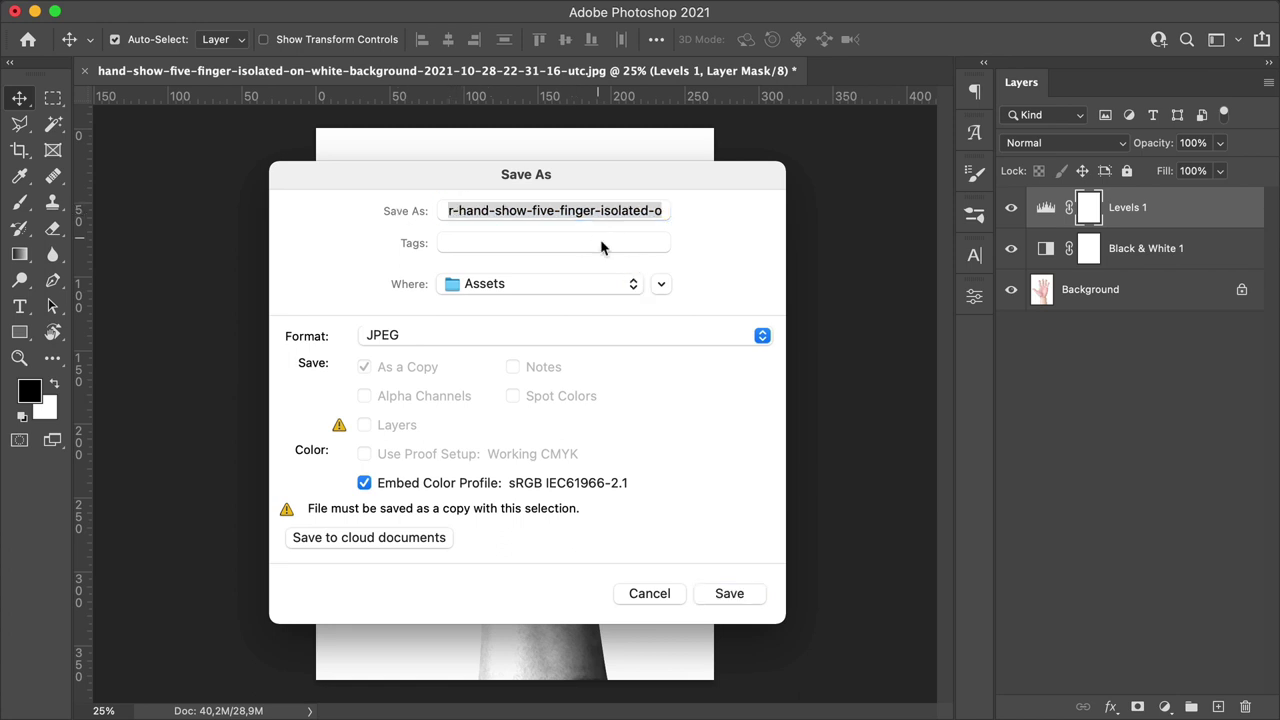
left_click(1143, 306)
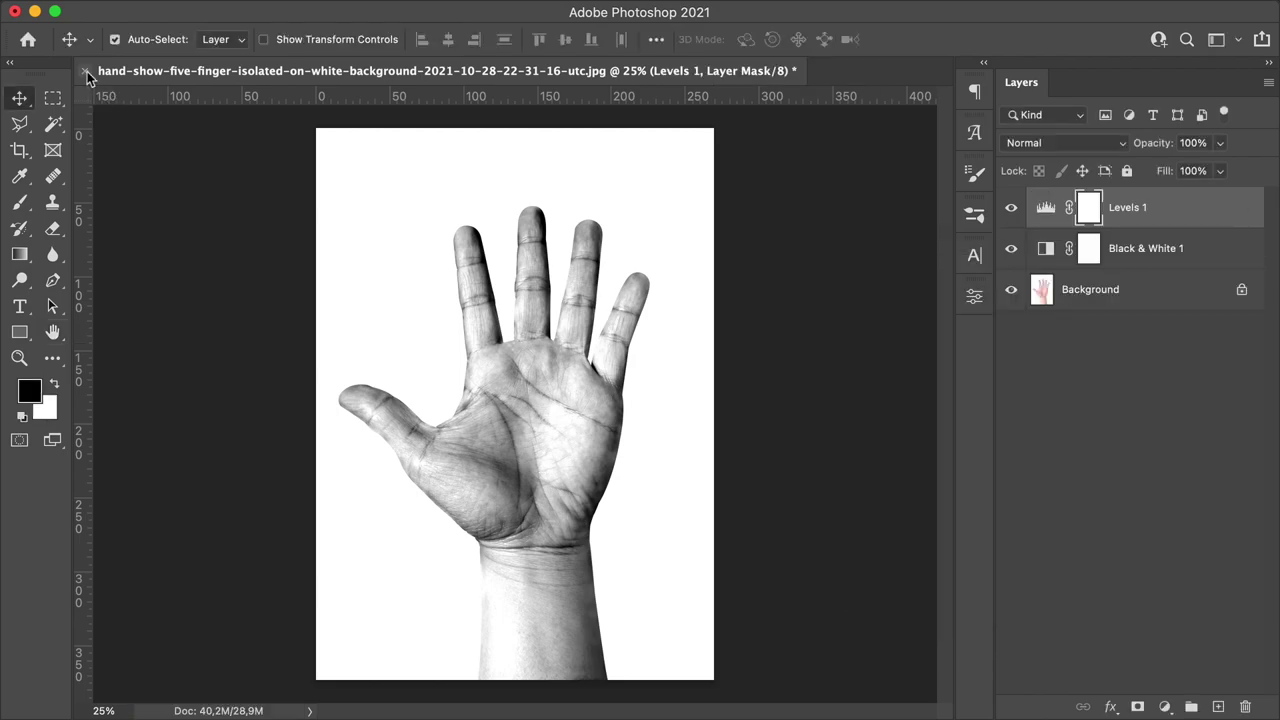
Close the original hand photo without saving and open the r-hand-show JPEG copy from the Assets folder in Photoshop.
key("super+w")
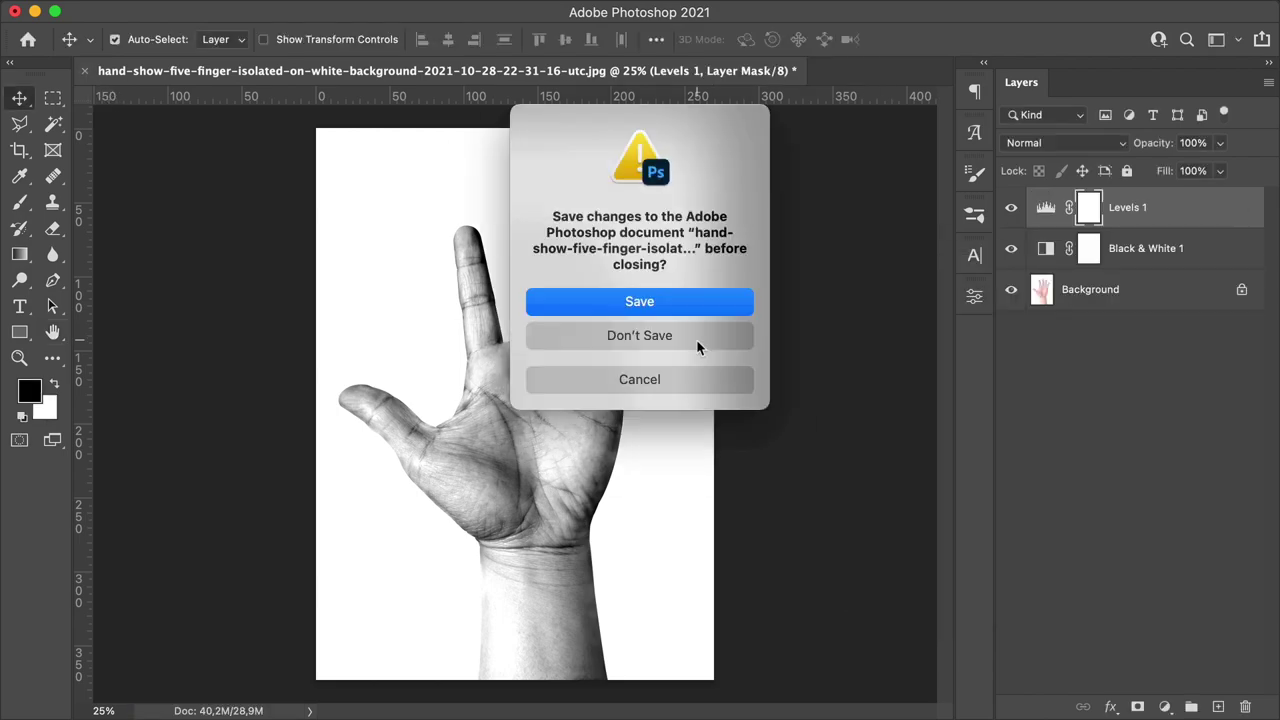
left_click(697, 341)
key("ctrl+Up")
left_click(374, 218)
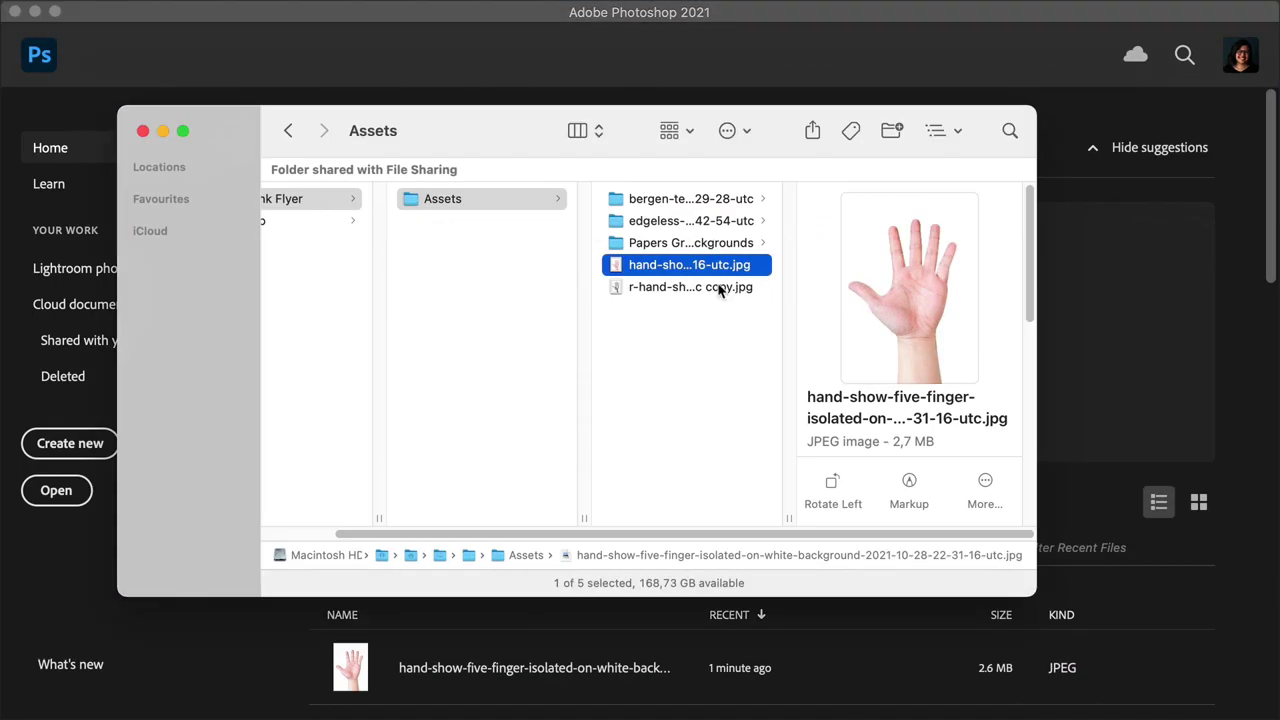
left_click_drag(718, 290, 588, 690)
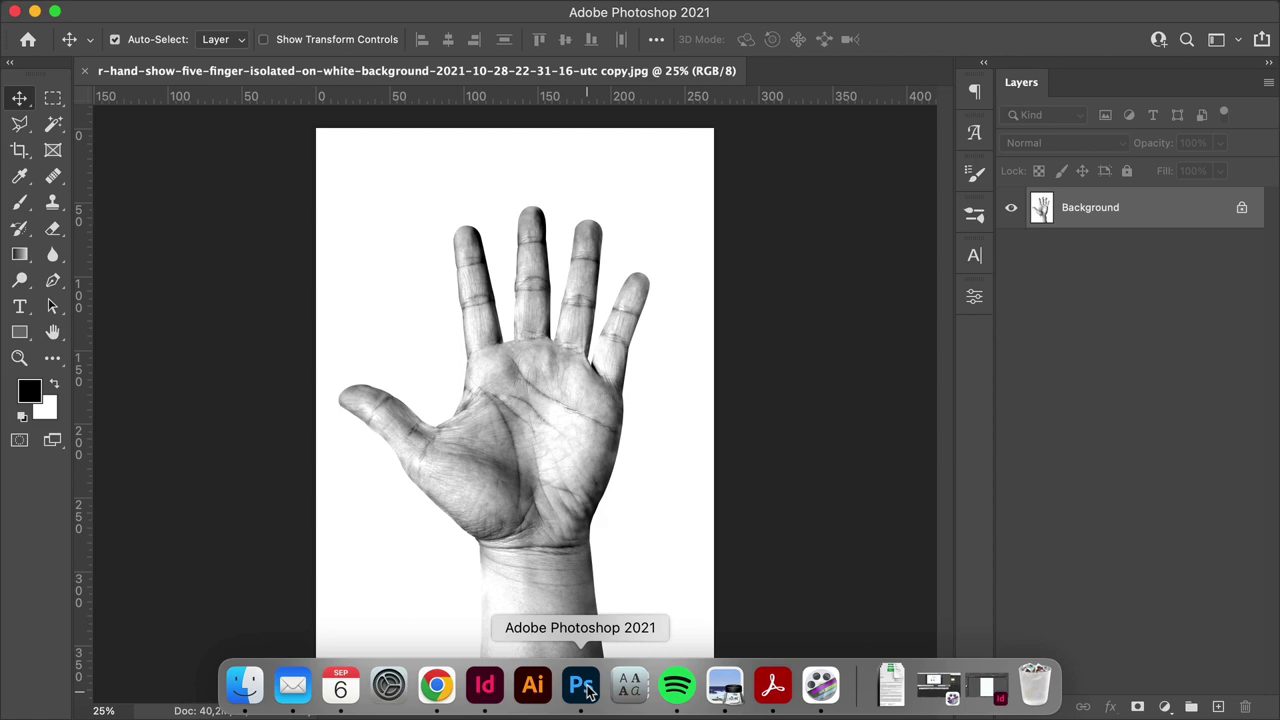
Convert the hand photo copy from RGB to Grayscale color mode.
key("x")
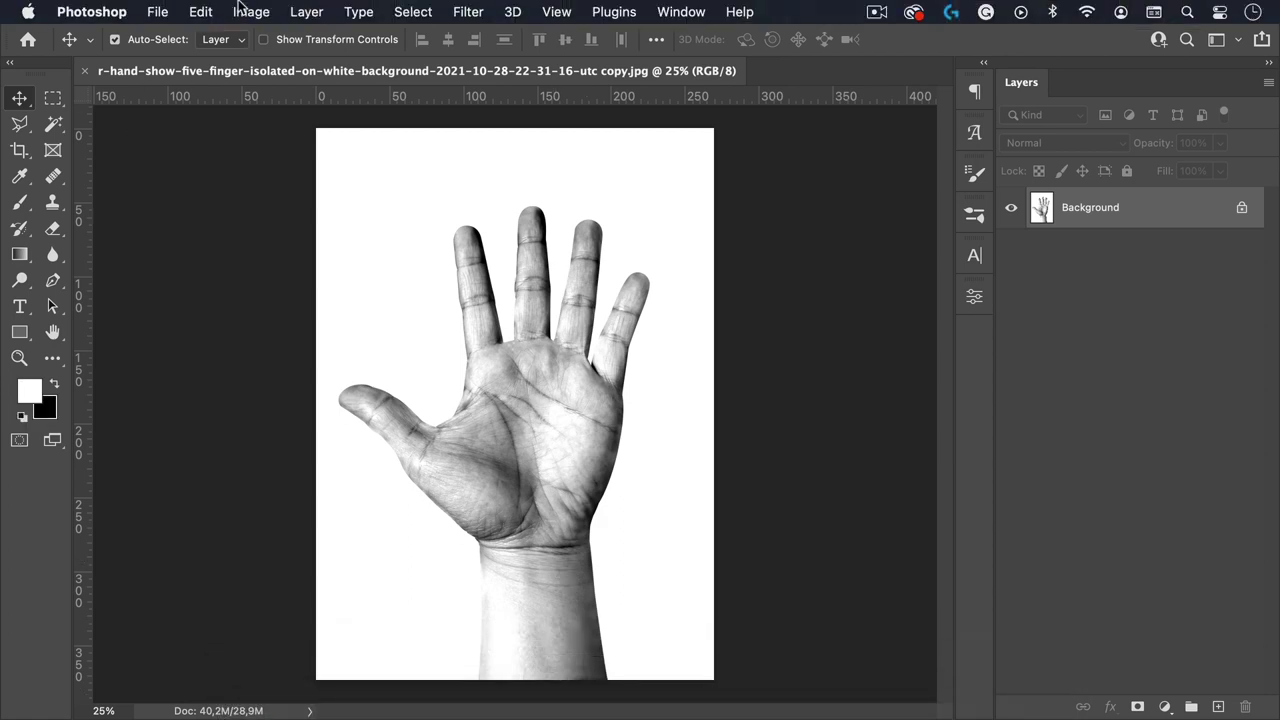
left_click(251, 11)
mouse_move(423, 39)
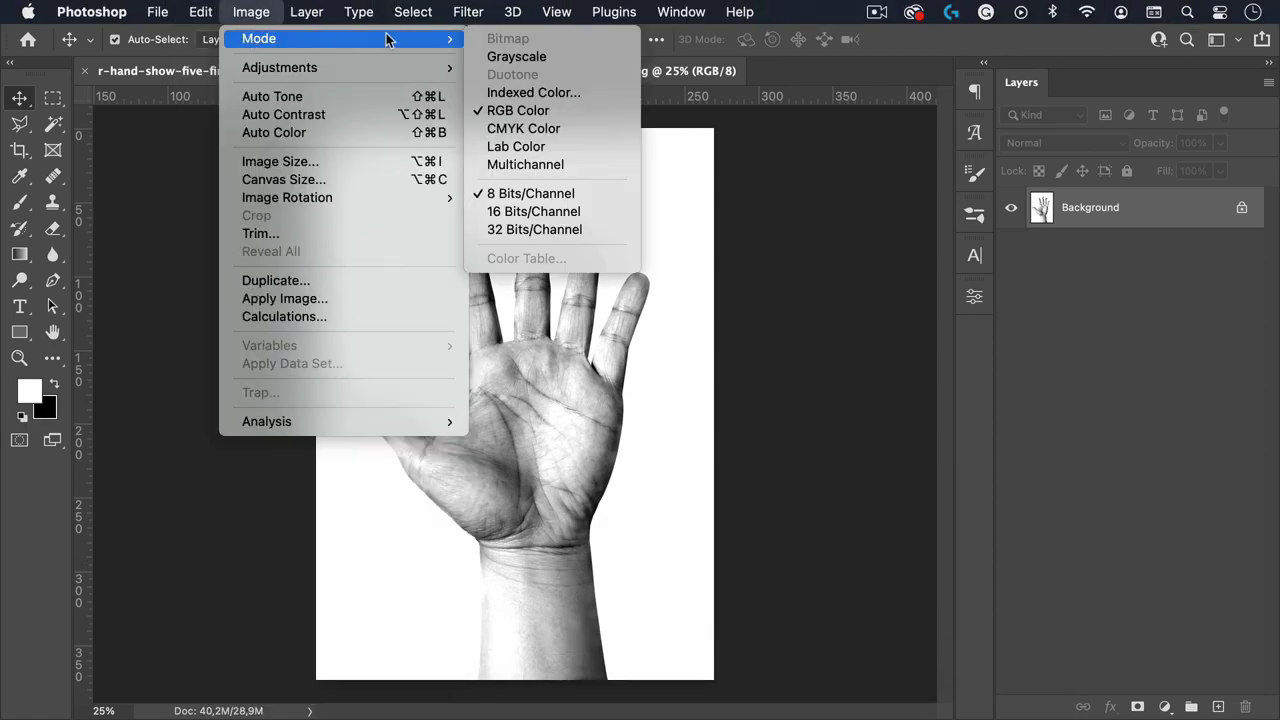
left_click(554, 58)
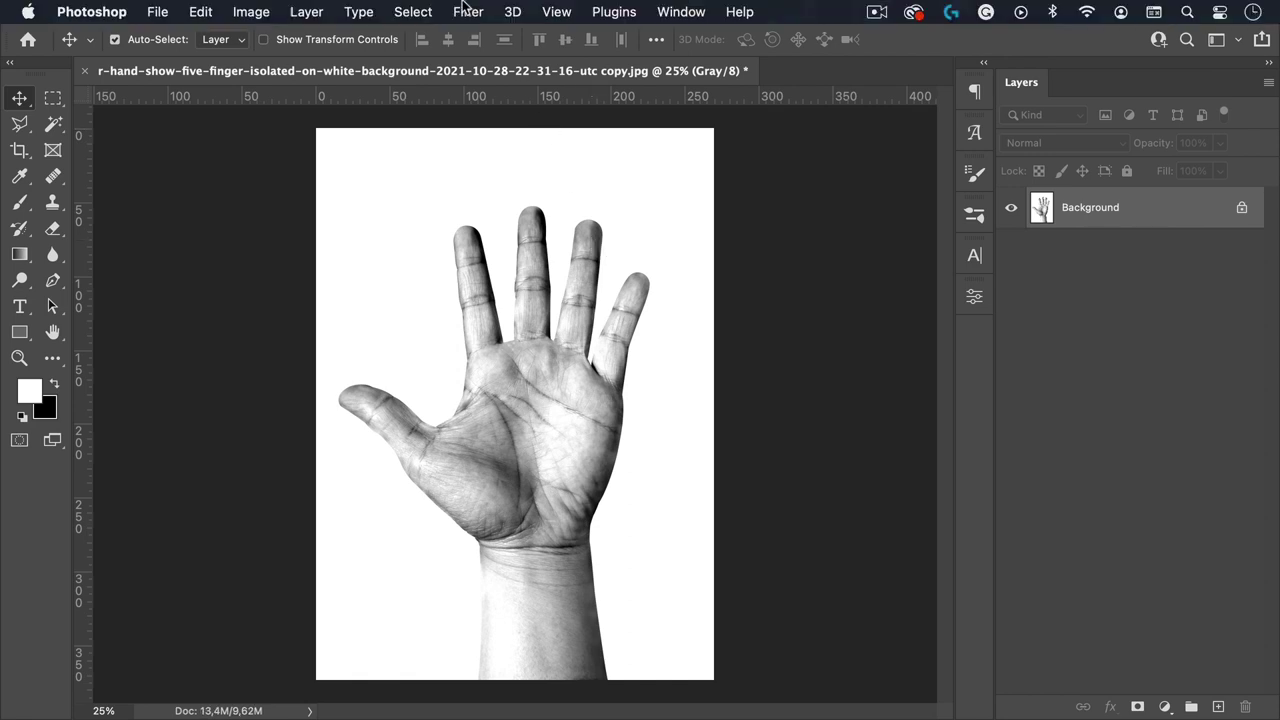
Apply the Color Halftone filter to the hand with a maximum radius of 8 pixels and screen angles 108, 162, 90 and 45.
left_click(466, 12)
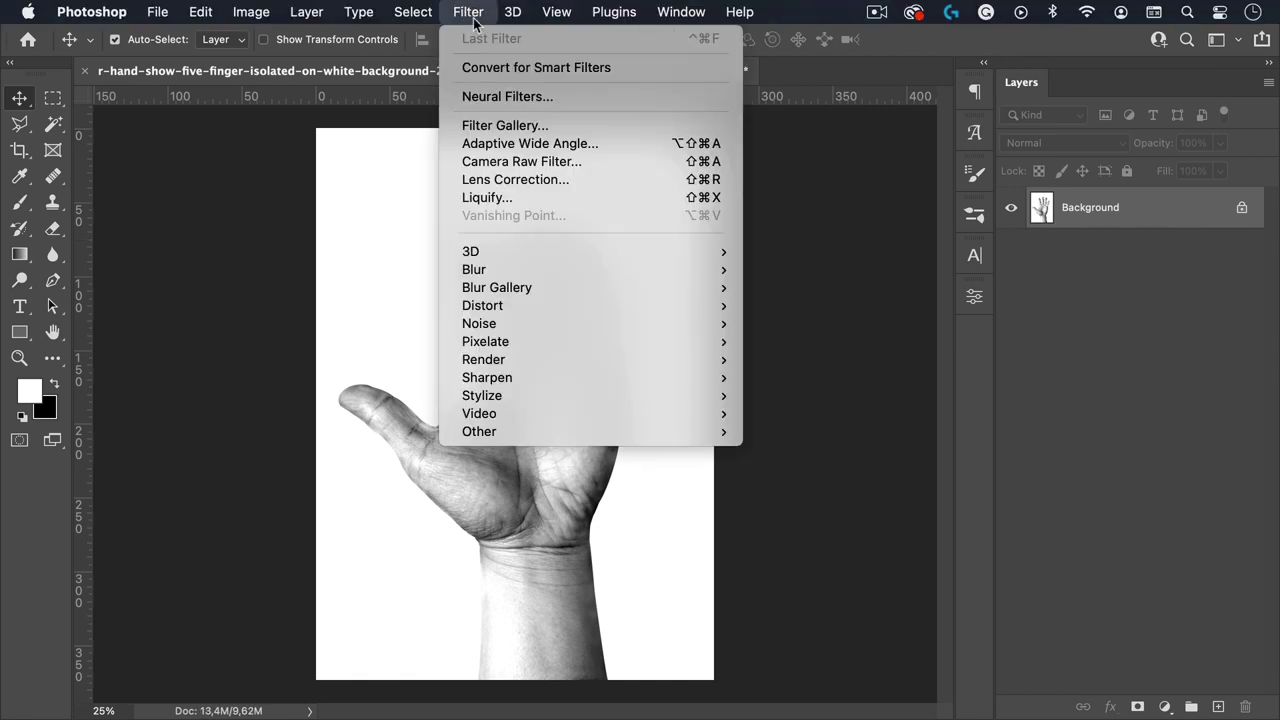
mouse_move(565, 346)
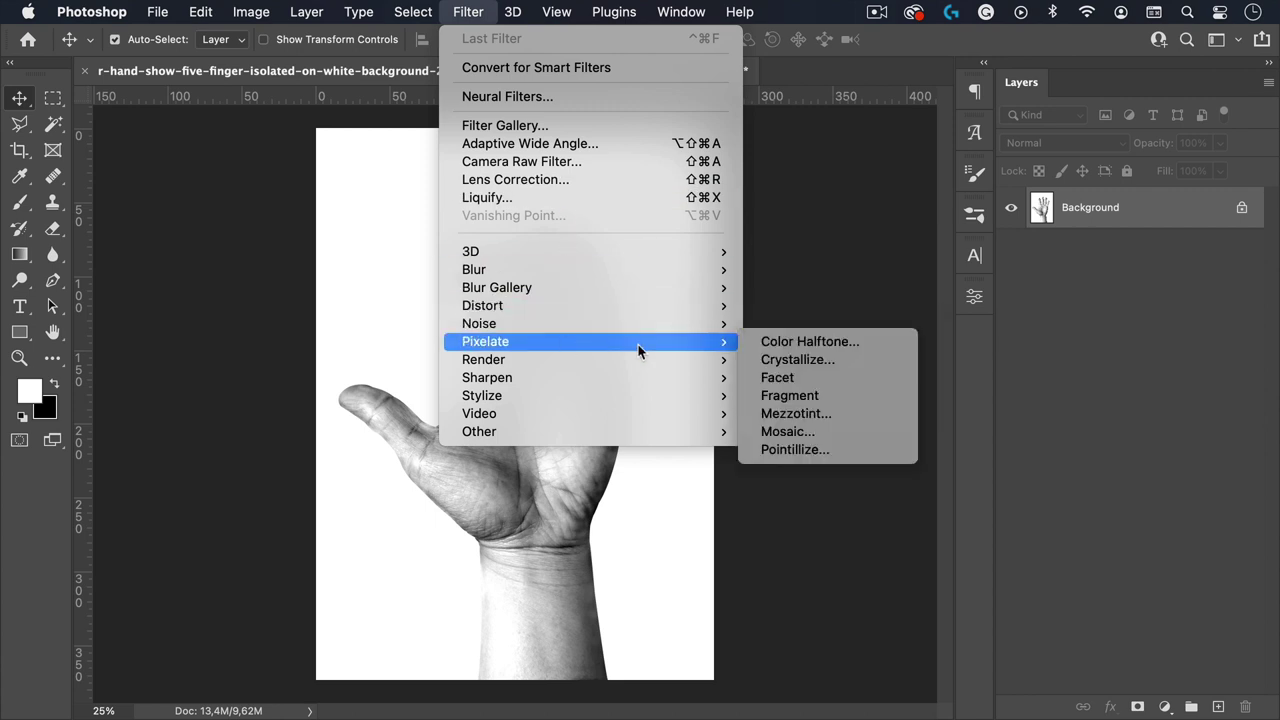
left_click(785, 341)
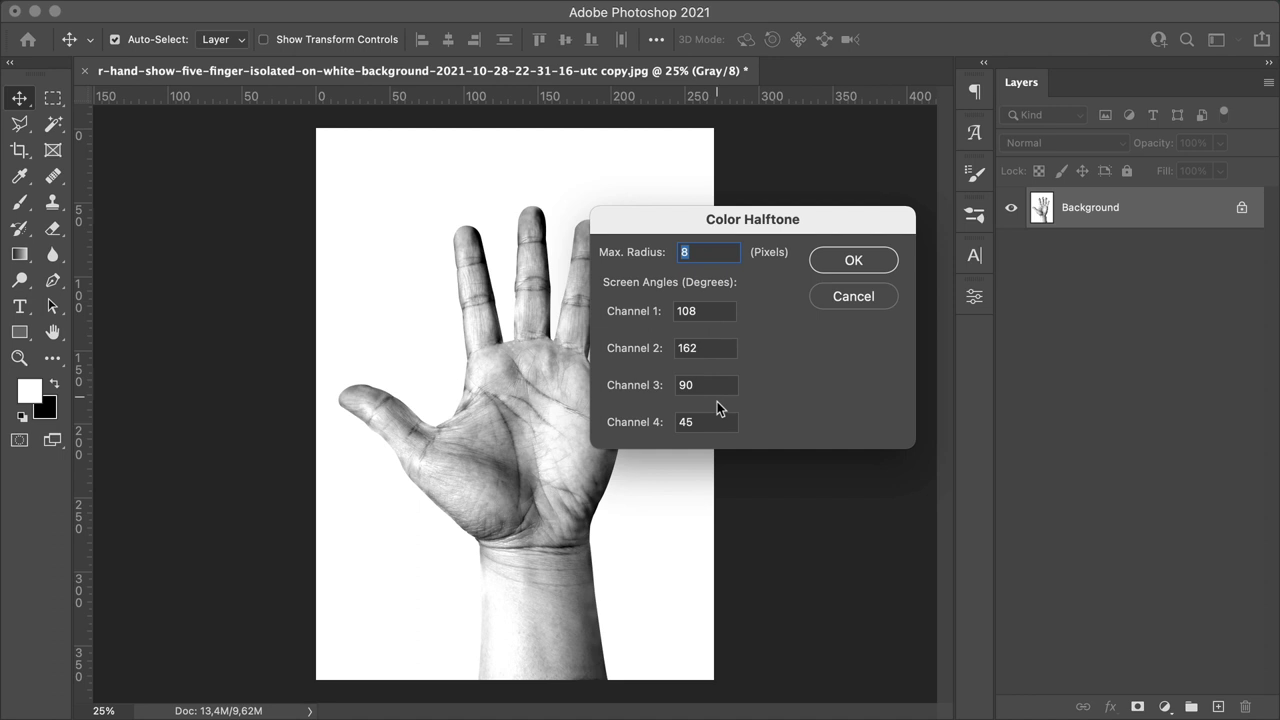
left_click(852, 264)
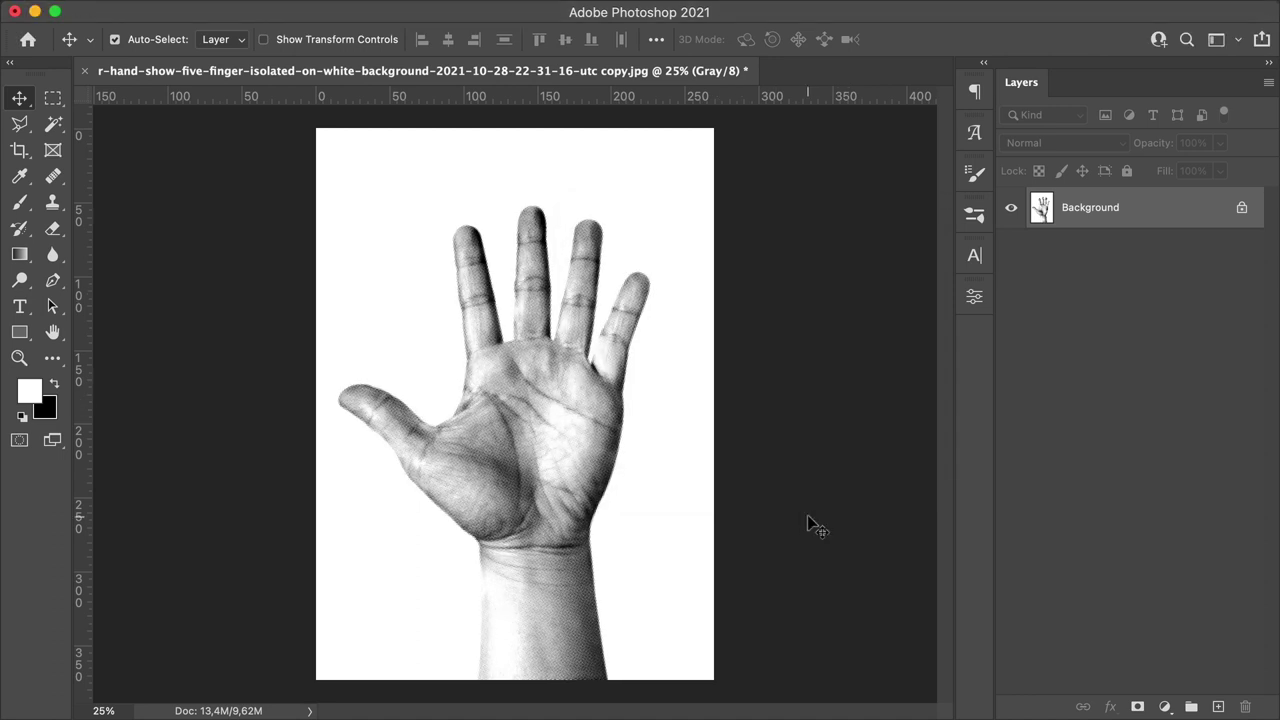
Save the halftone hand as a maximum-quality (12) baseline JPEG copy in Assets, changing the file name prefix to "r2-".
key("super+shift+s")
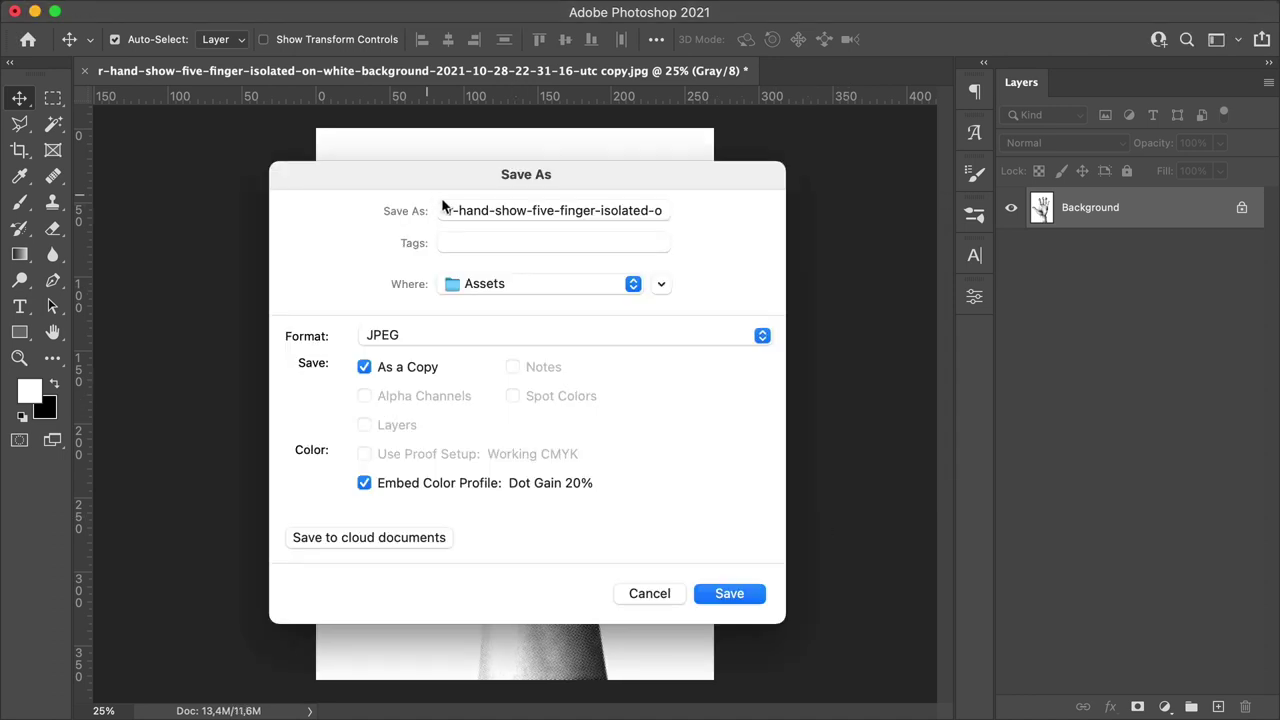
left_click(452, 210)
type("2")
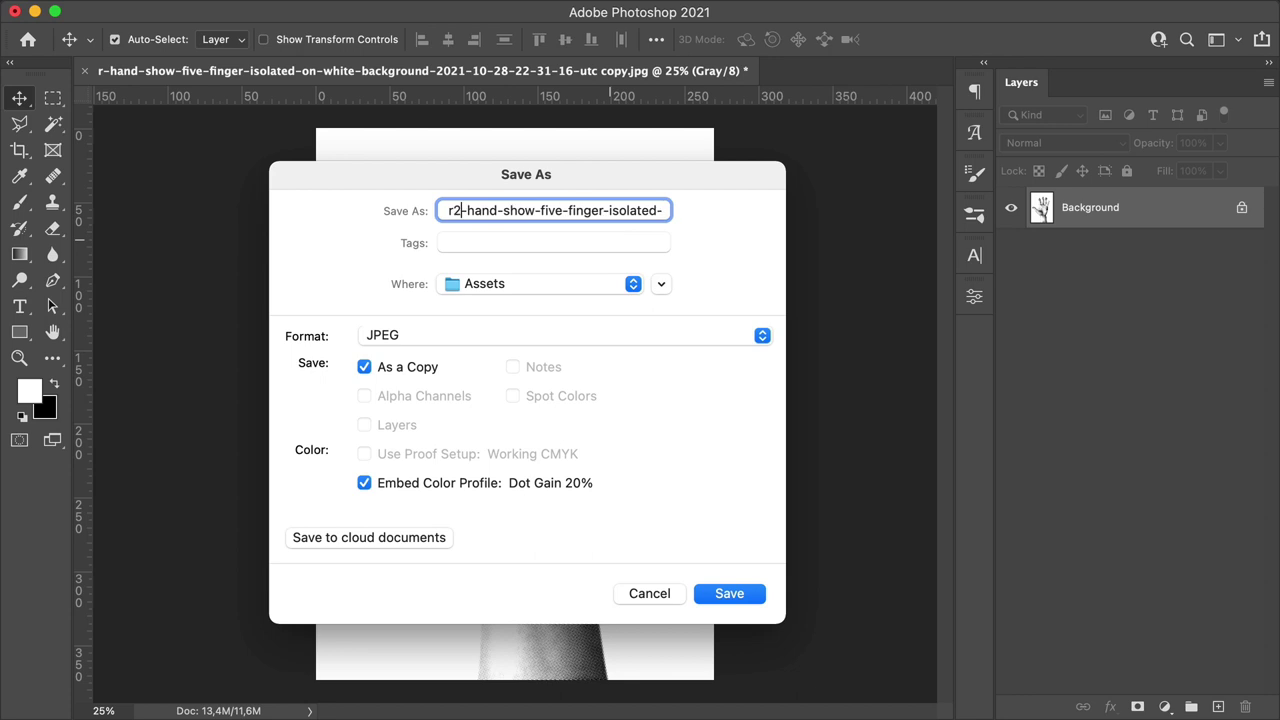
key("Return")
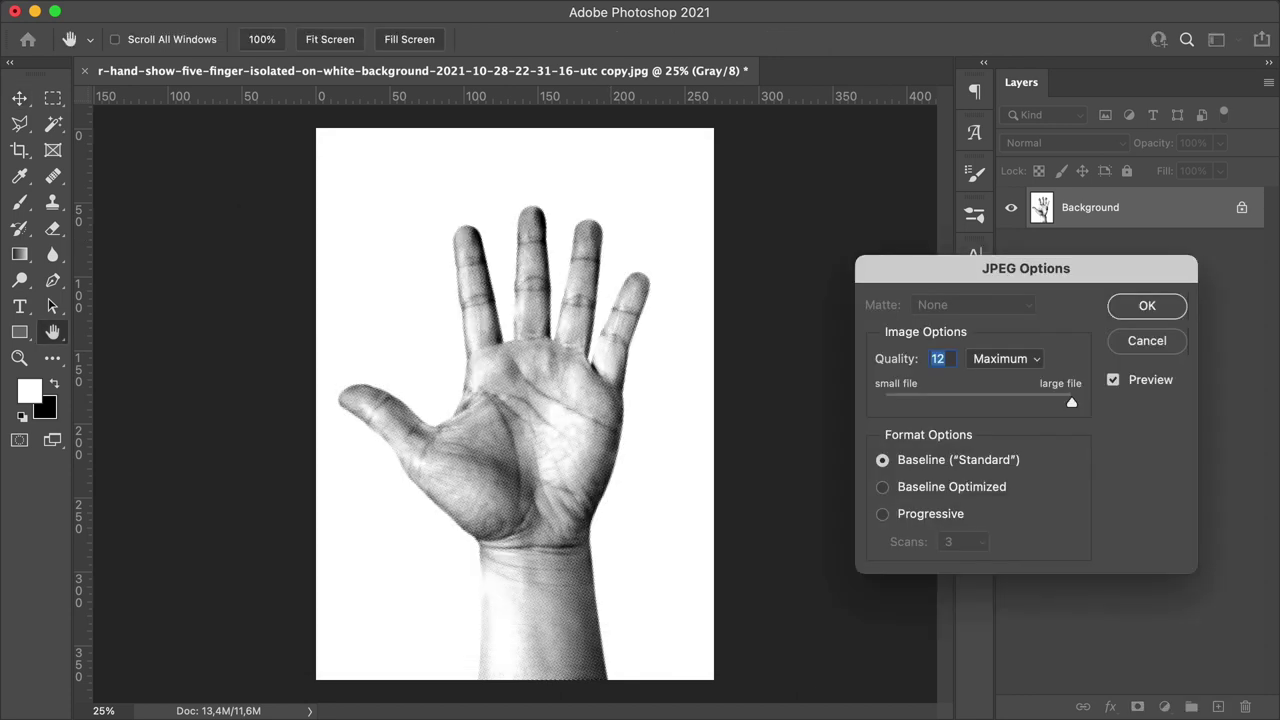
key("Return")
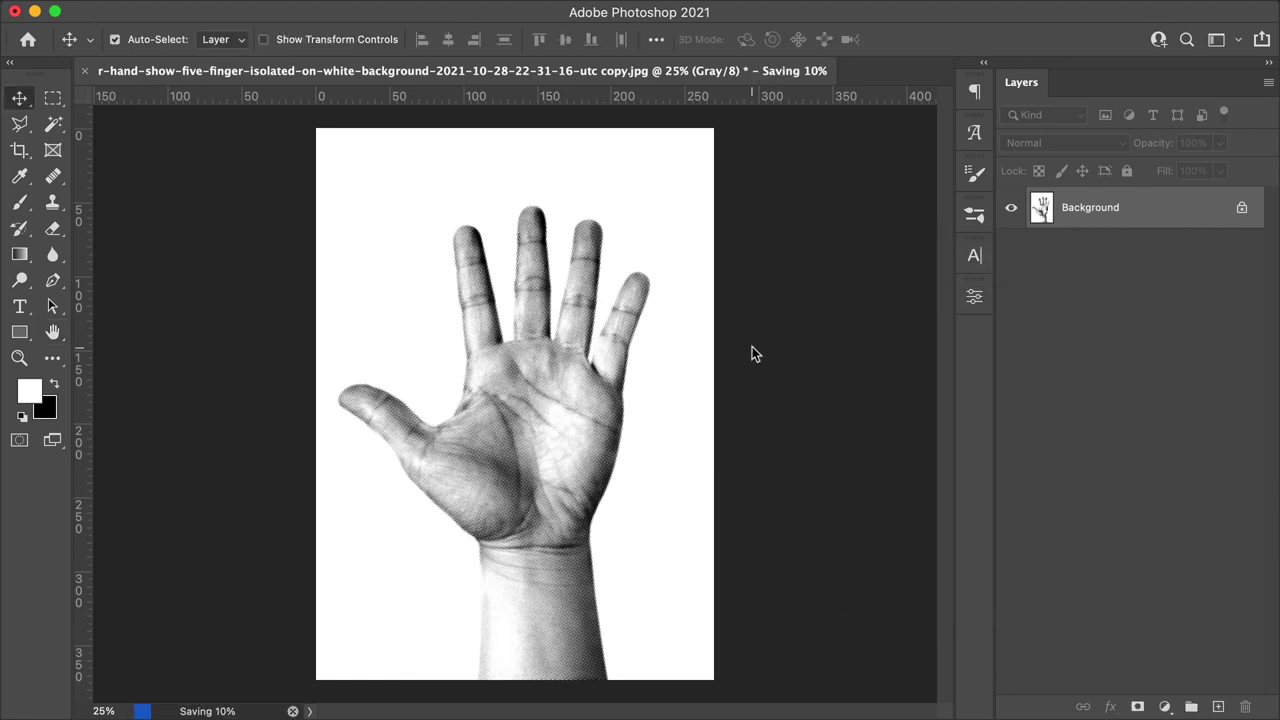
Switch to InDesign and draw a 20 × 28.7 cm image frame within the page margins on the Background layer.
left_click(15, 12)
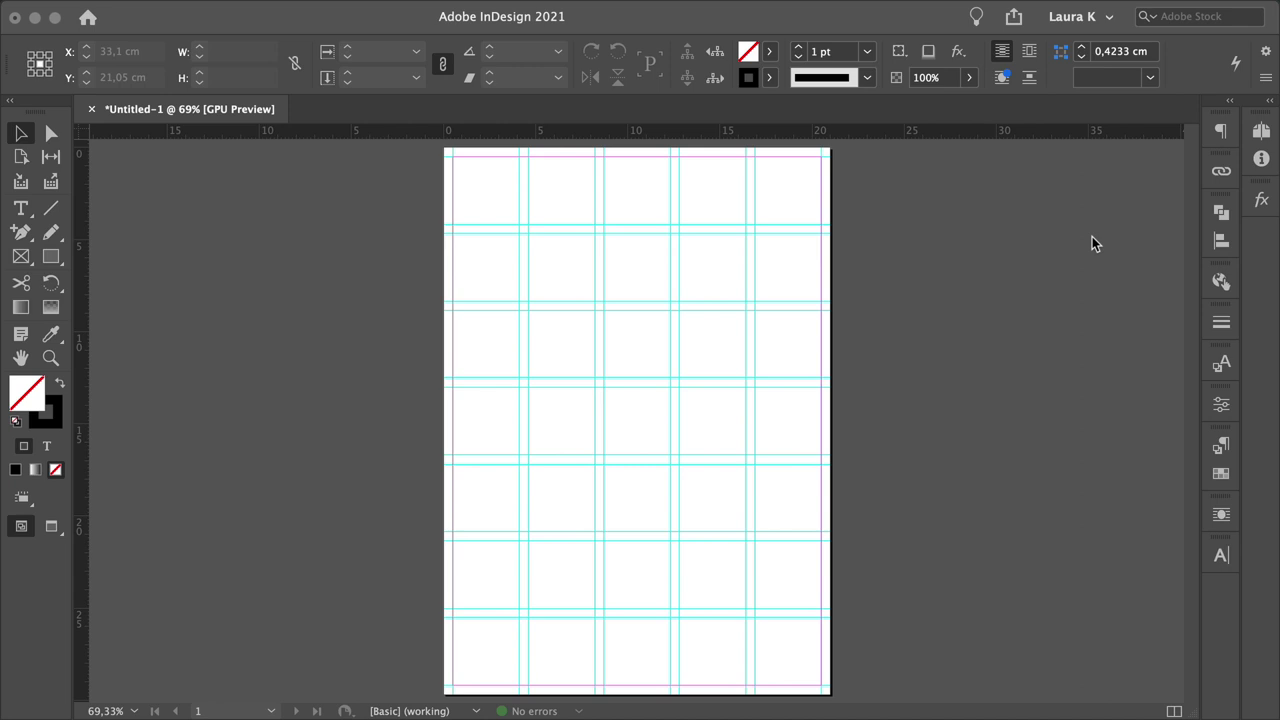
left_click(1092, 236)
left_click(1004, 284)
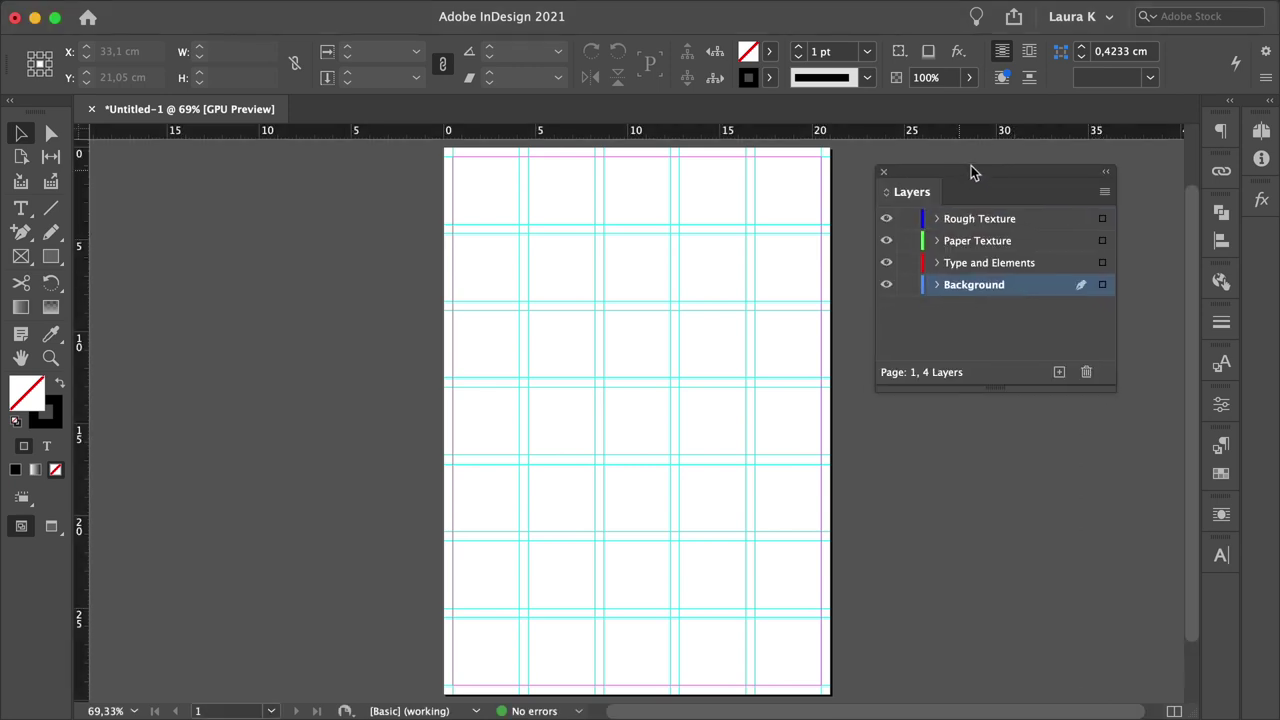
left_click_drag(971, 165, 974, 159)
key("f")
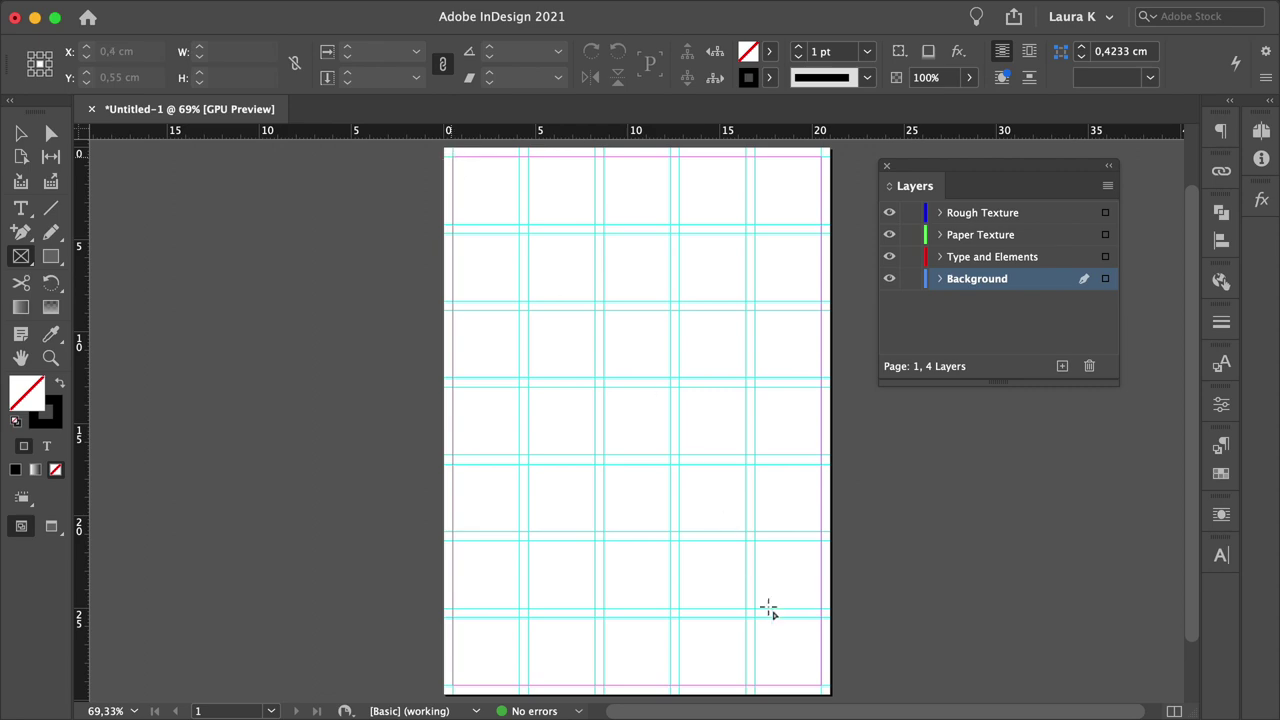
left_click_drag(768, 610, 821, 686)
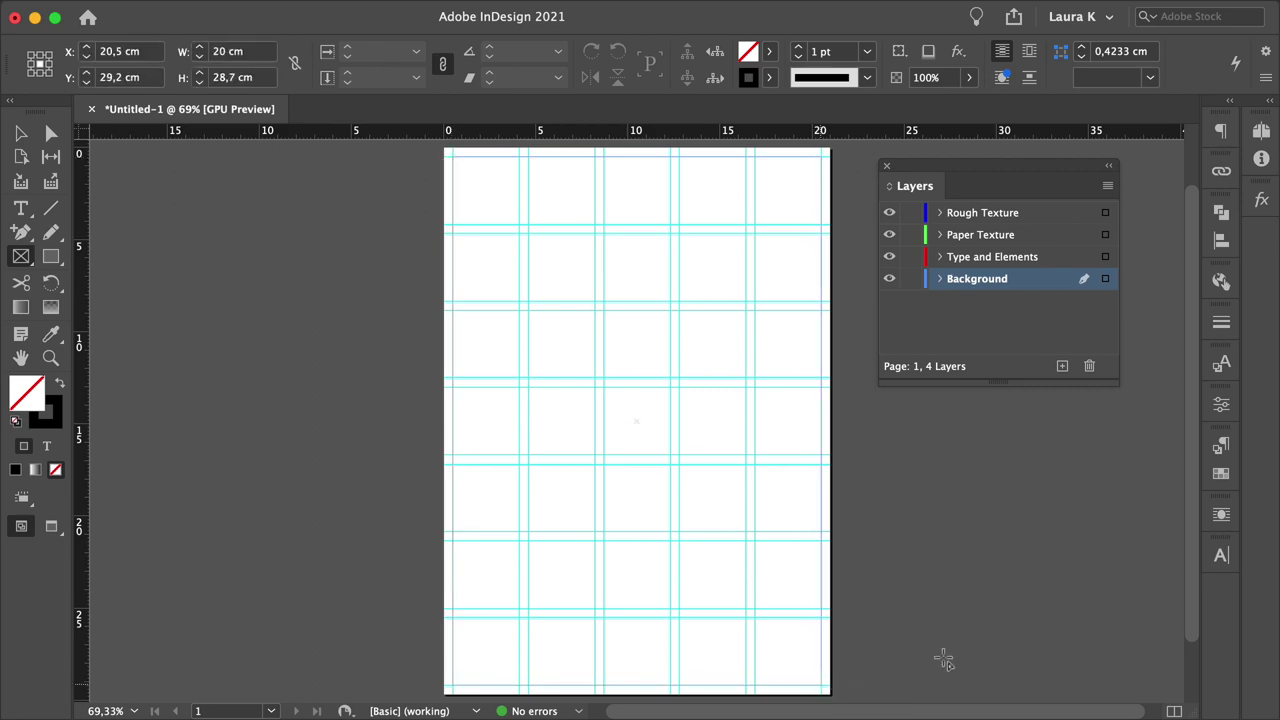
key("ctrl+alt+shift+v")
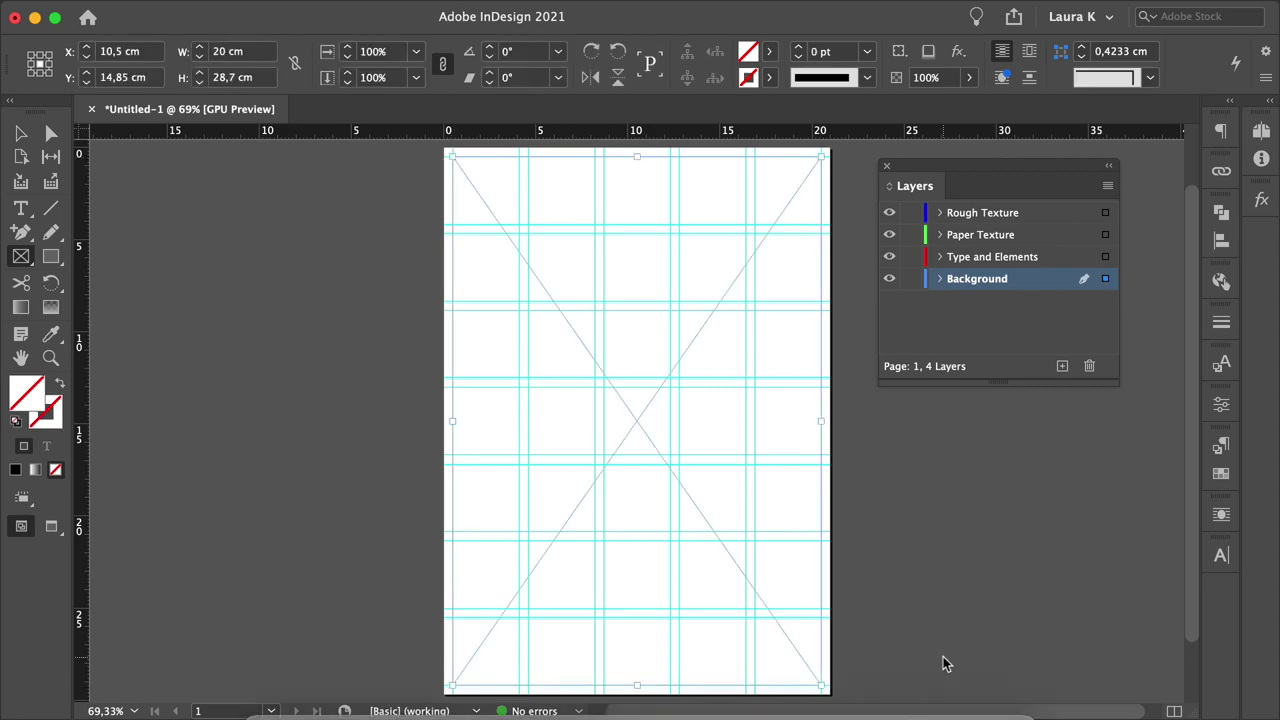
Place the r2-hand-show JPEG from the Assets folder into the full-page frame.
key("ctrl+Up")
left_click(463, 340)
left_click(690, 309)
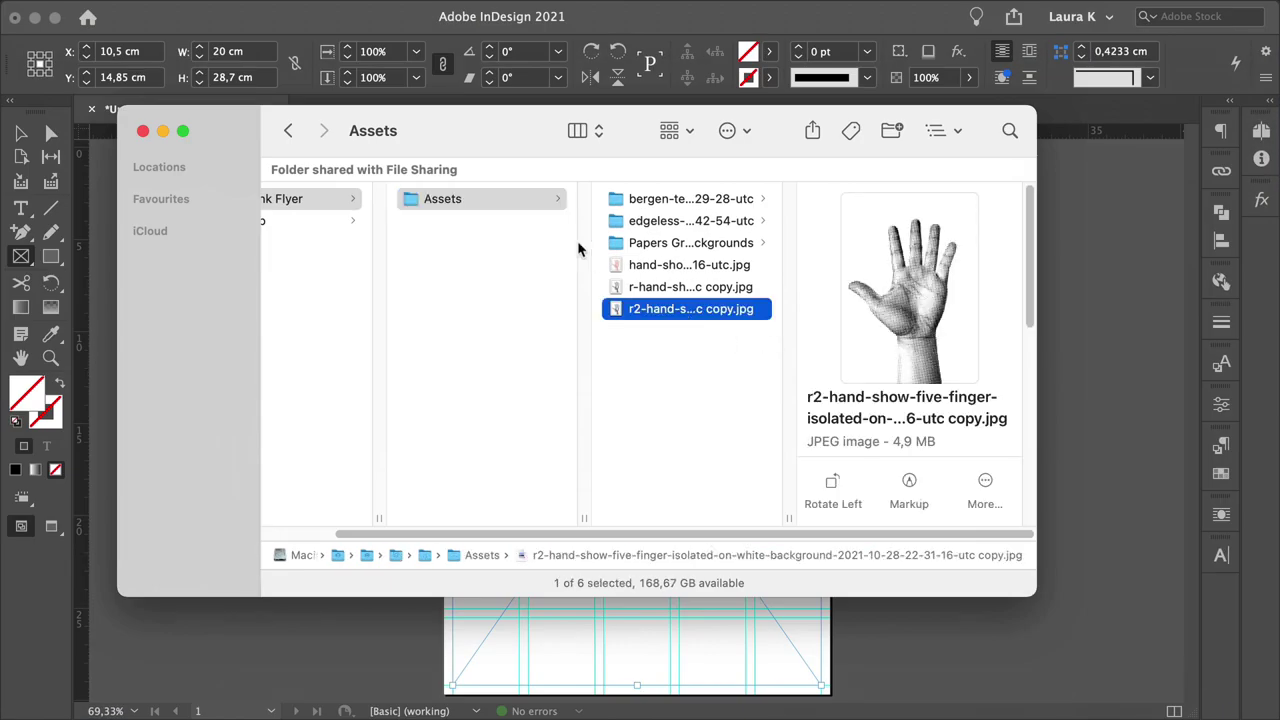
left_click_drag(535, 122, 527, 45)
left_click_drag(716, 235, 641, 580)
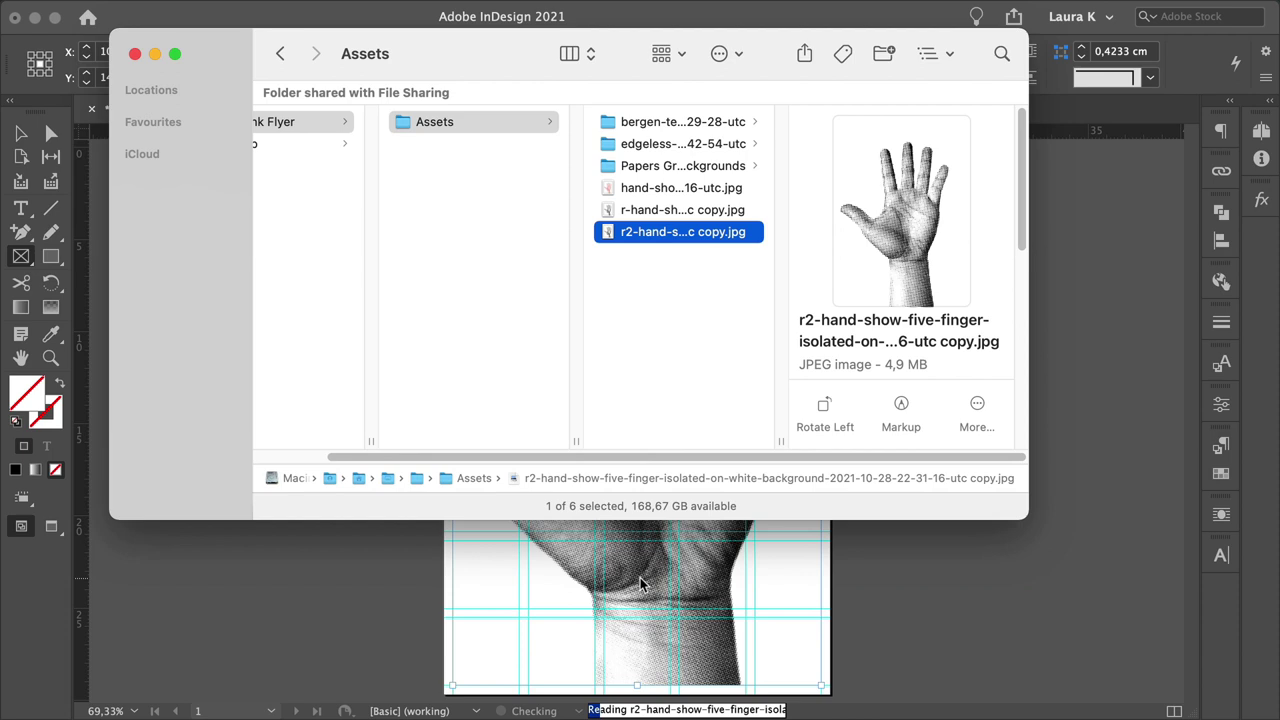
Scale the hand image inside its frame proportionally to about 182%, 49 × 67.95 cm.
key("a")
left_click(669, 442)
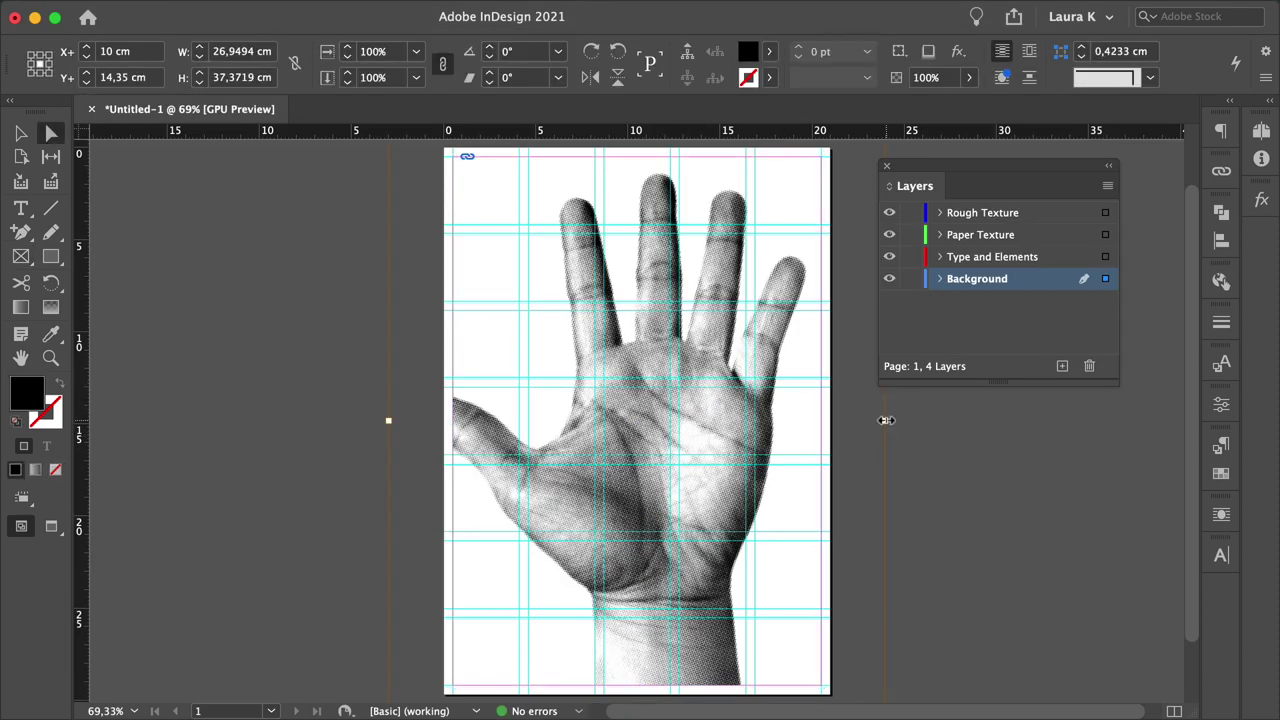
left_click_drag(885, 420, 1099, 420)
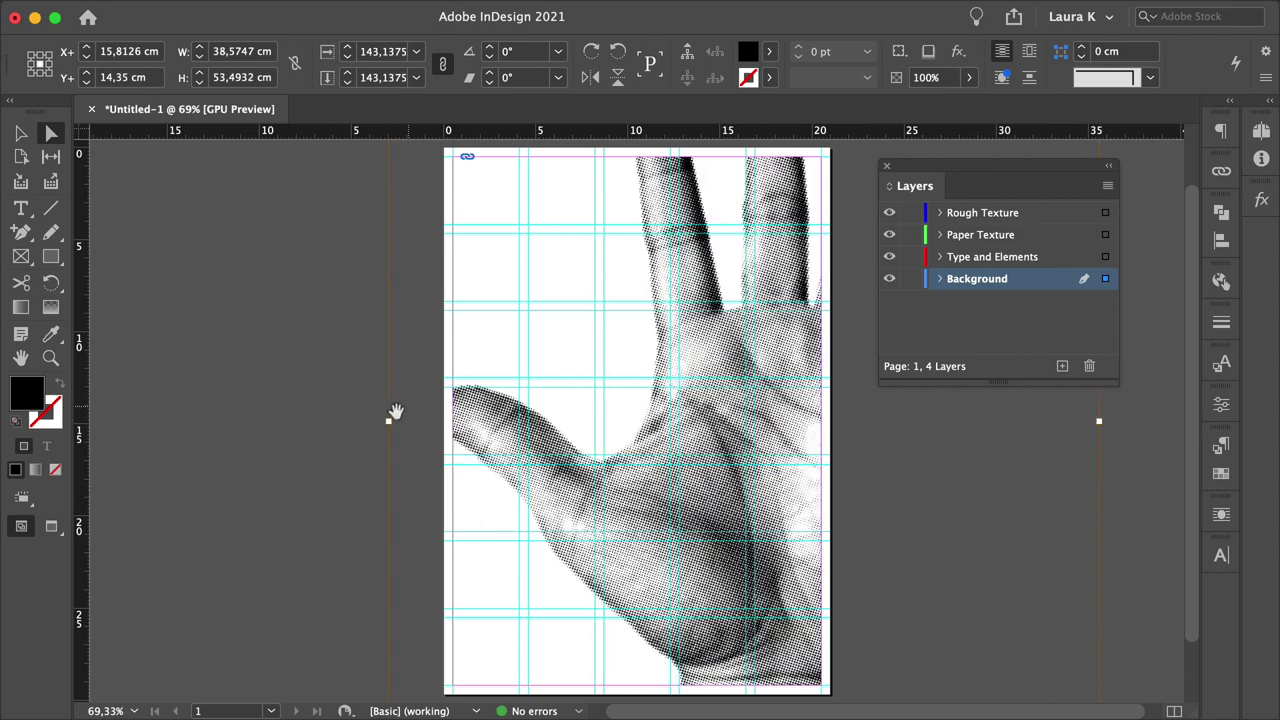
left_click_drag(389, 421, 197, 421)
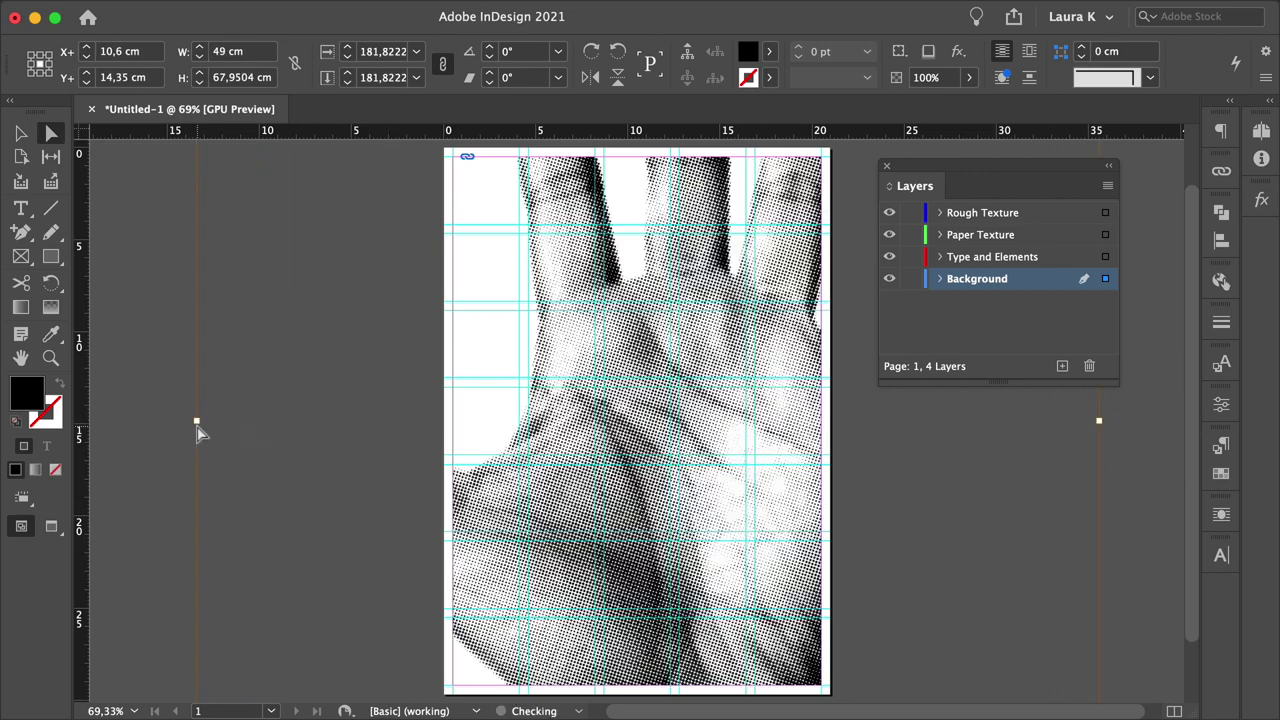
Reposition the enlarged hand inside its frame so the index fingertip sits near the top margin.
left_click_drag(583, 529, 697, 598)
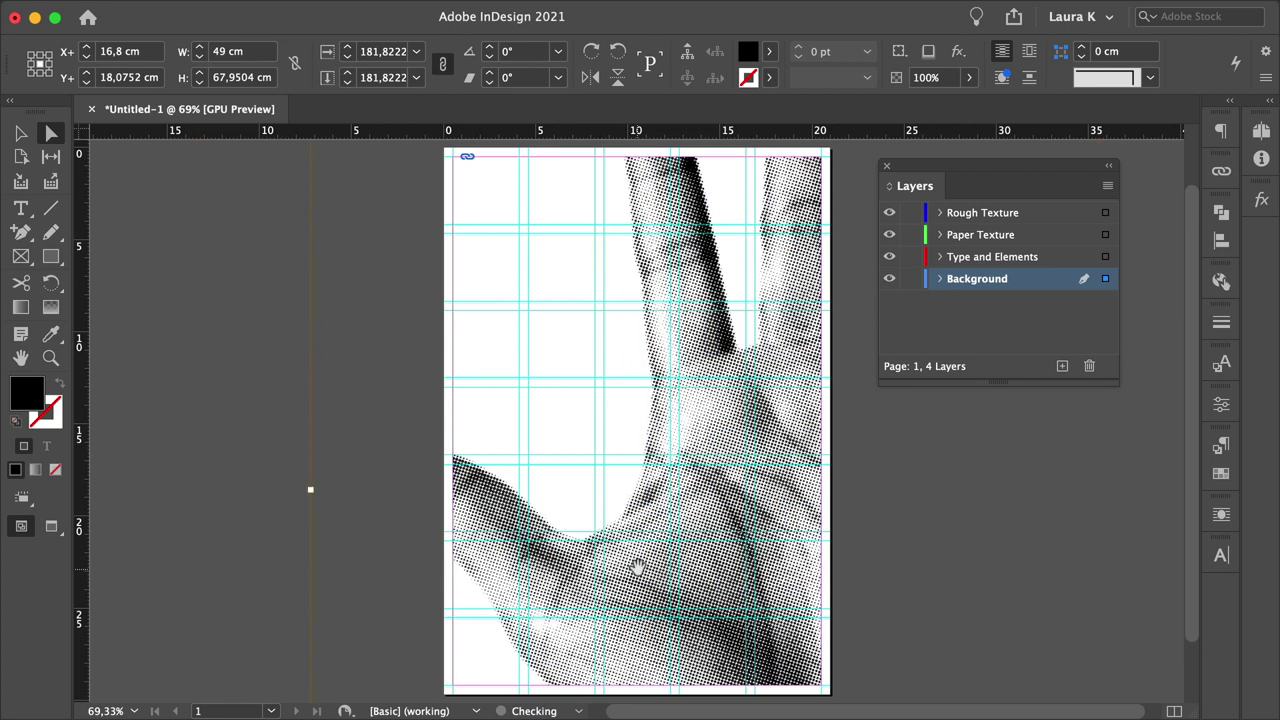
key("super+minus")
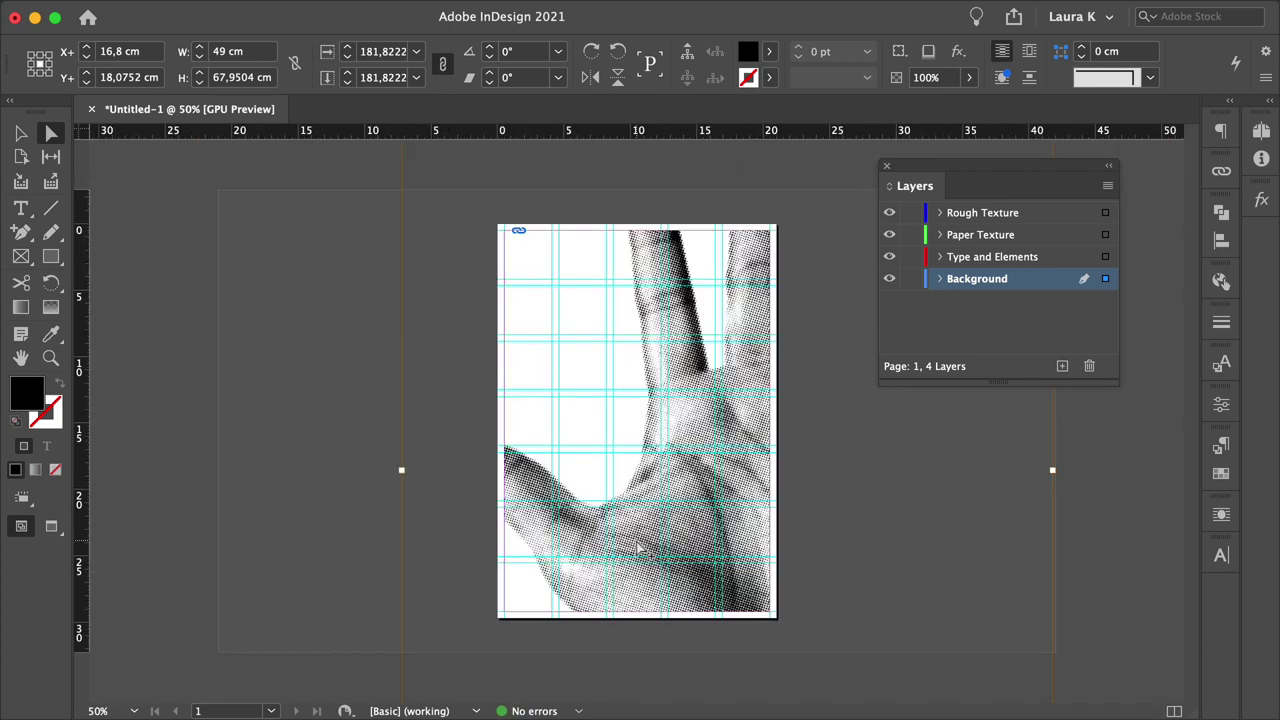
left_click_drag(658, 518, 618, 587)
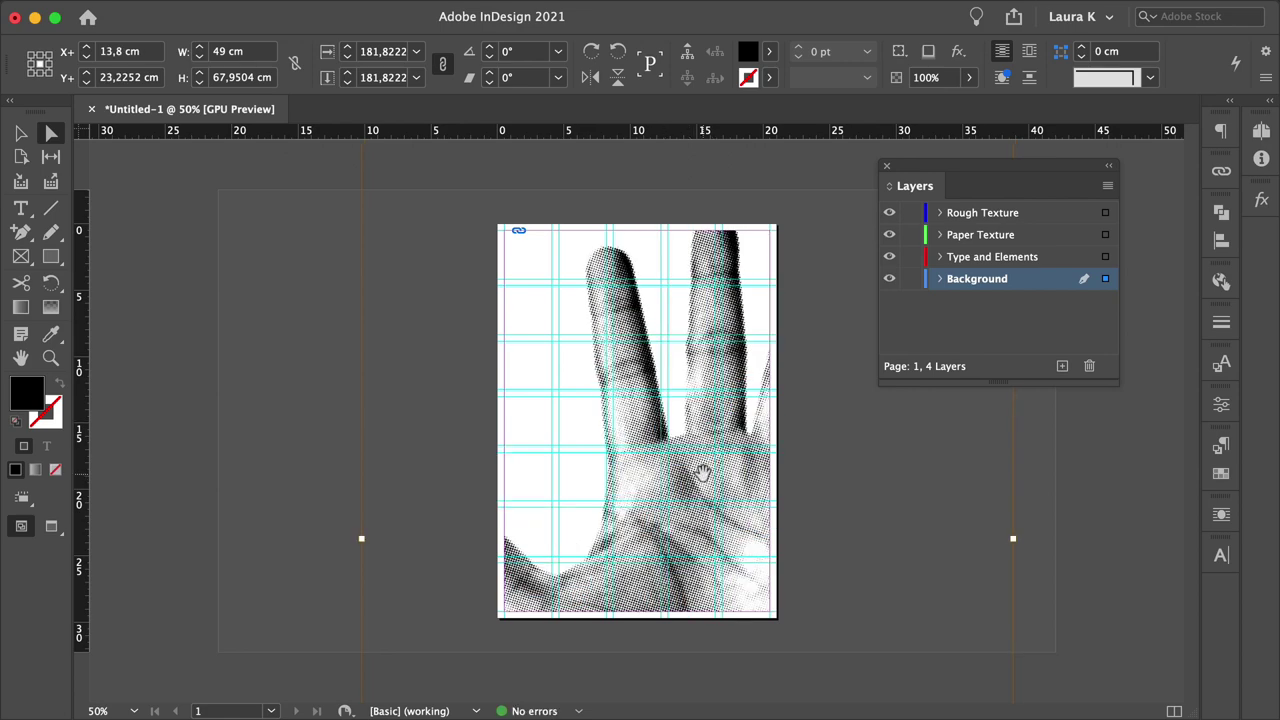
left_click_drag(704, 482, 572, 492)
Crop a copy of the hand frame to 10.55 cm high at the page's upper left and reposition the hand inside it.
key("Escape")
left_click_drag(770, 611, 624, 370)
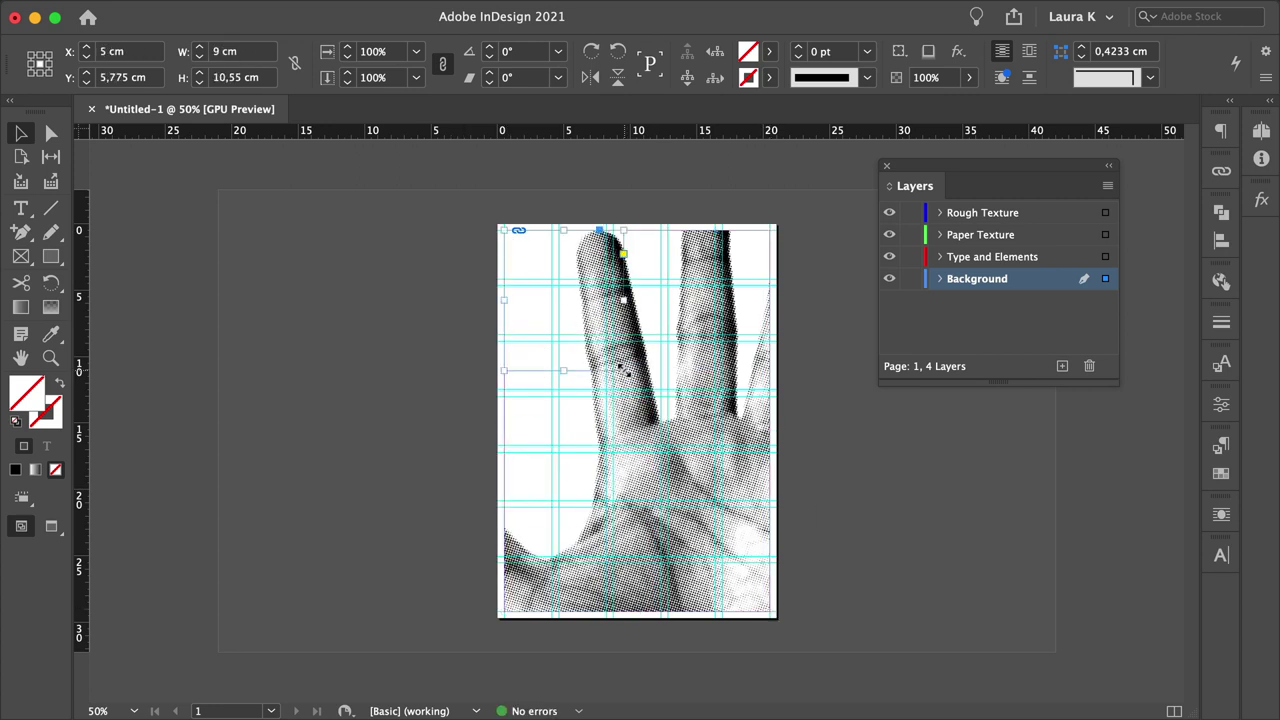
left_click_drag(624, 300, 662, 305)
key("a")
left_click_drag(566, 340, 549, 256)
left_click_drag(598, 362, 560, 268)
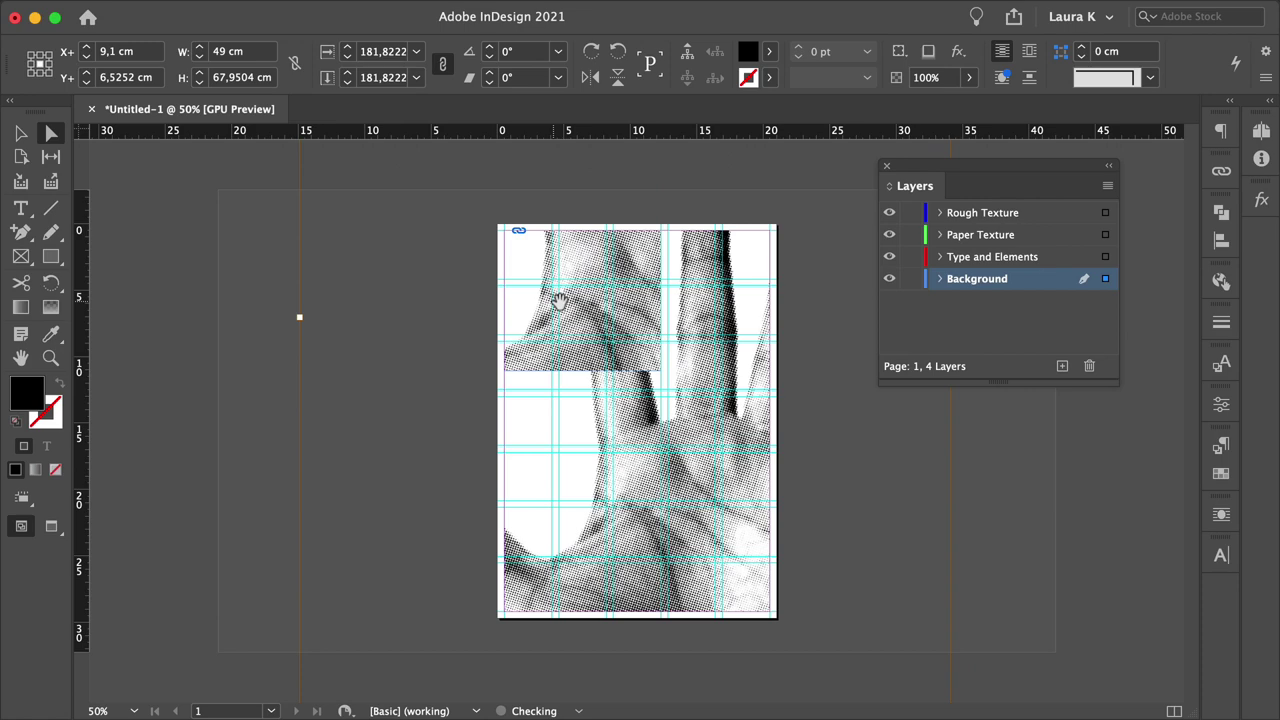
Duplicate the cropped hand frame directly below, resize it to 14.7 × 8.6 cm, and shift its image to show the palm's edge.
left_click_drag(573, 333, 651, 447)
key("v")
left_click_drag(662, 511, 701, 485)
key("a")
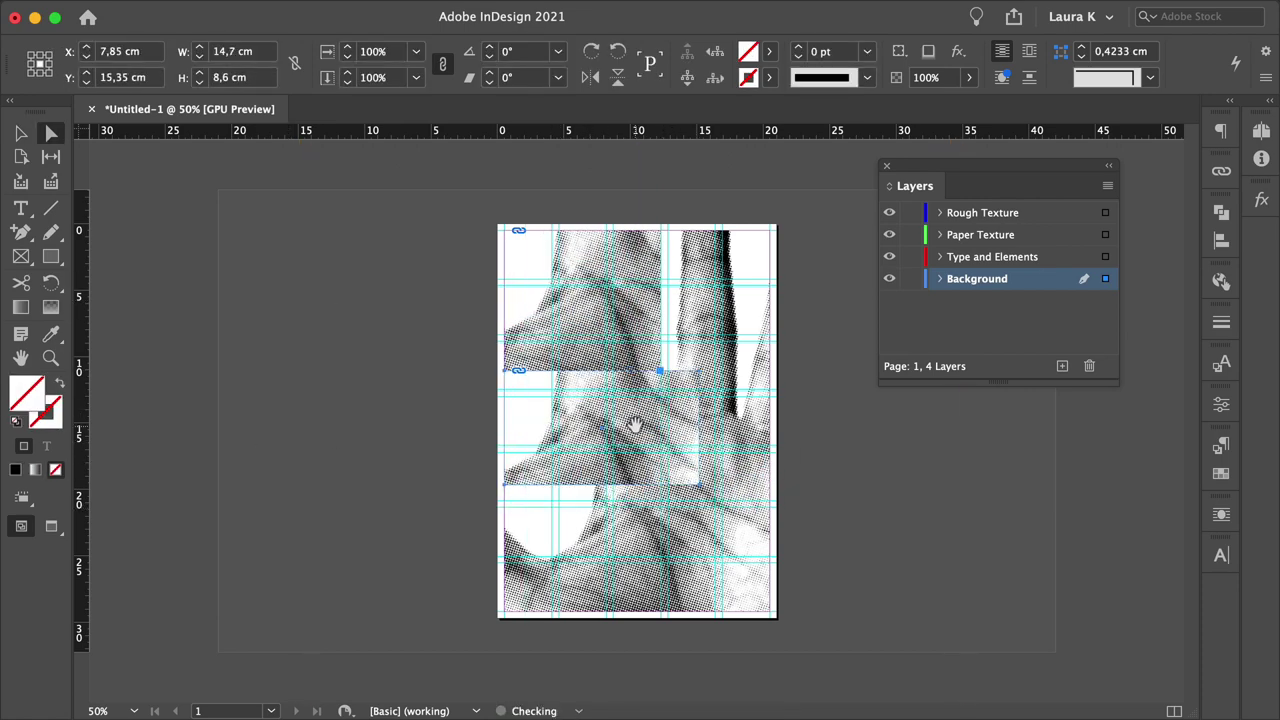
left_click_drag(634, 425, 645, 426)
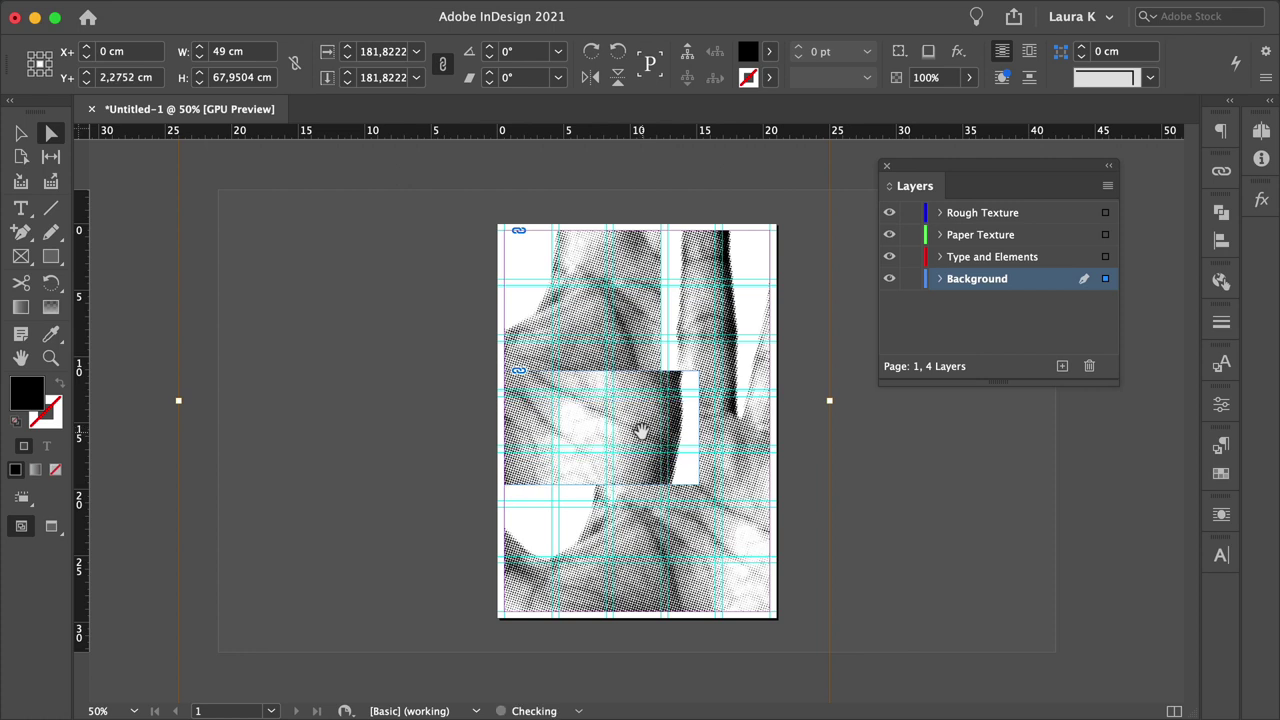
left_click(883, 476)
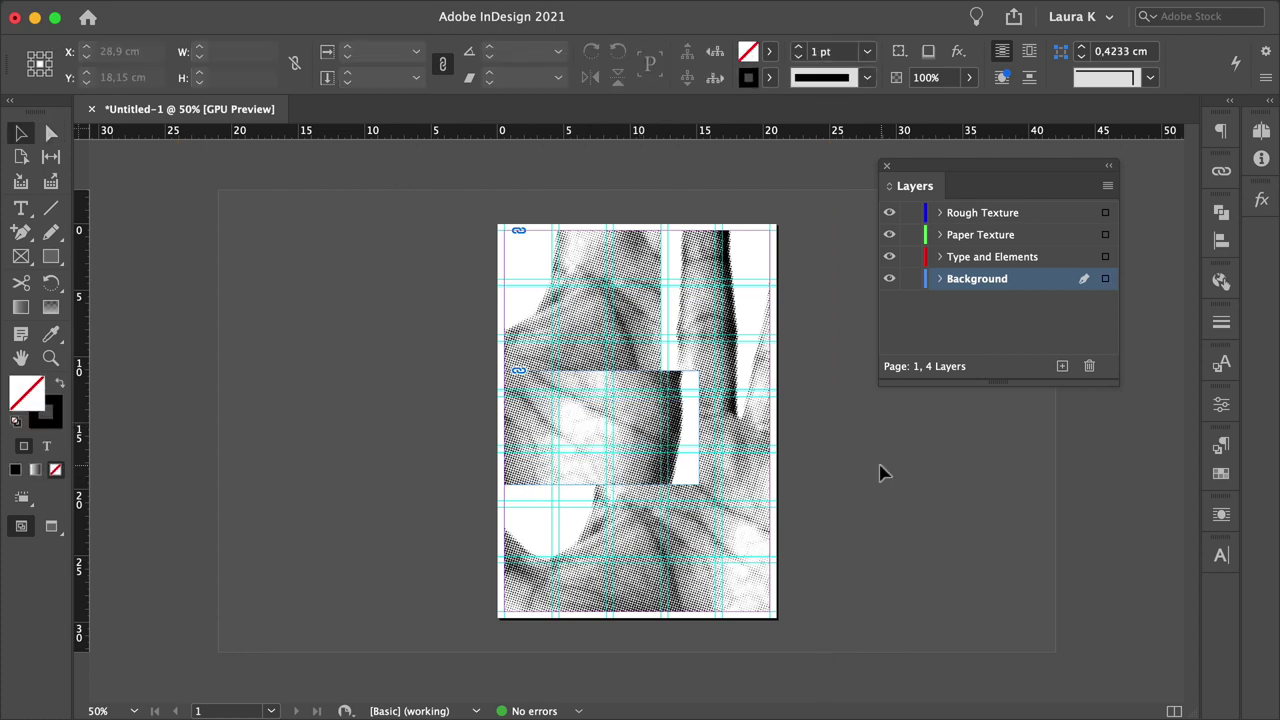
Show only the Type and Elements layer and add a text frame about 4.7 × 2.6 cm reading "the" near the page top.
left_click(889, 256, "alt")
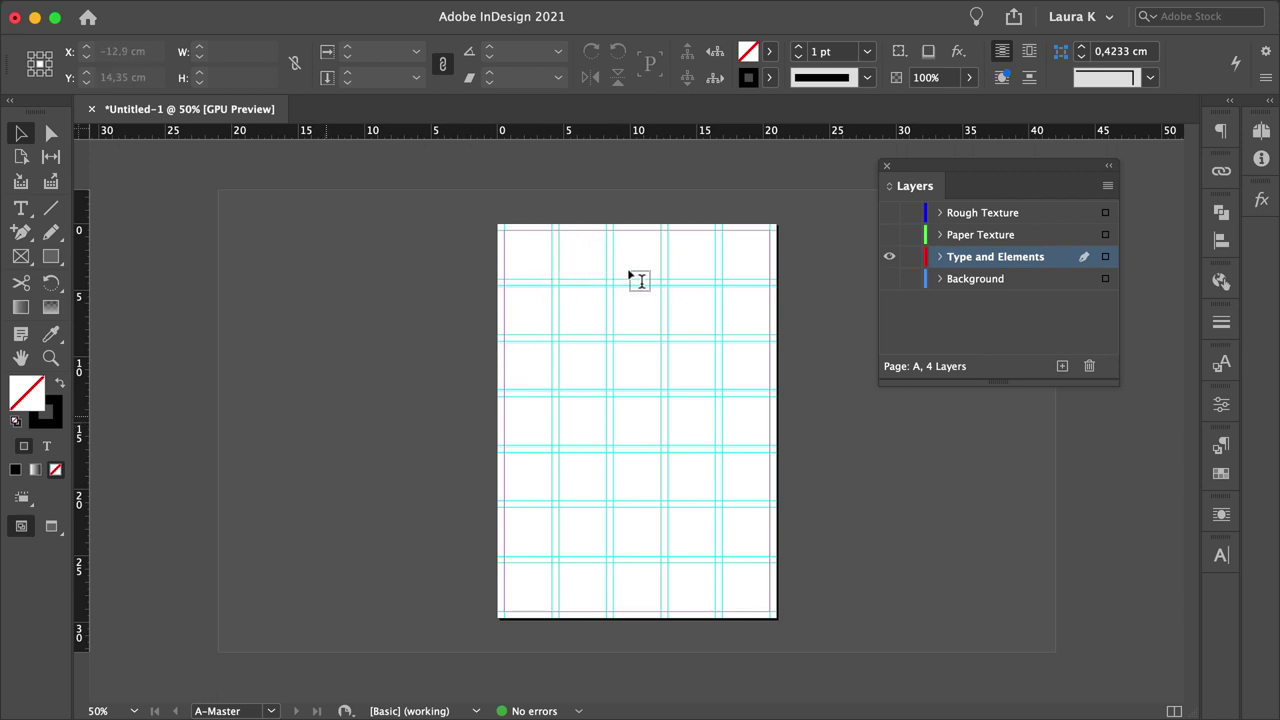
left_click_drag(575, 238, 637, 272)
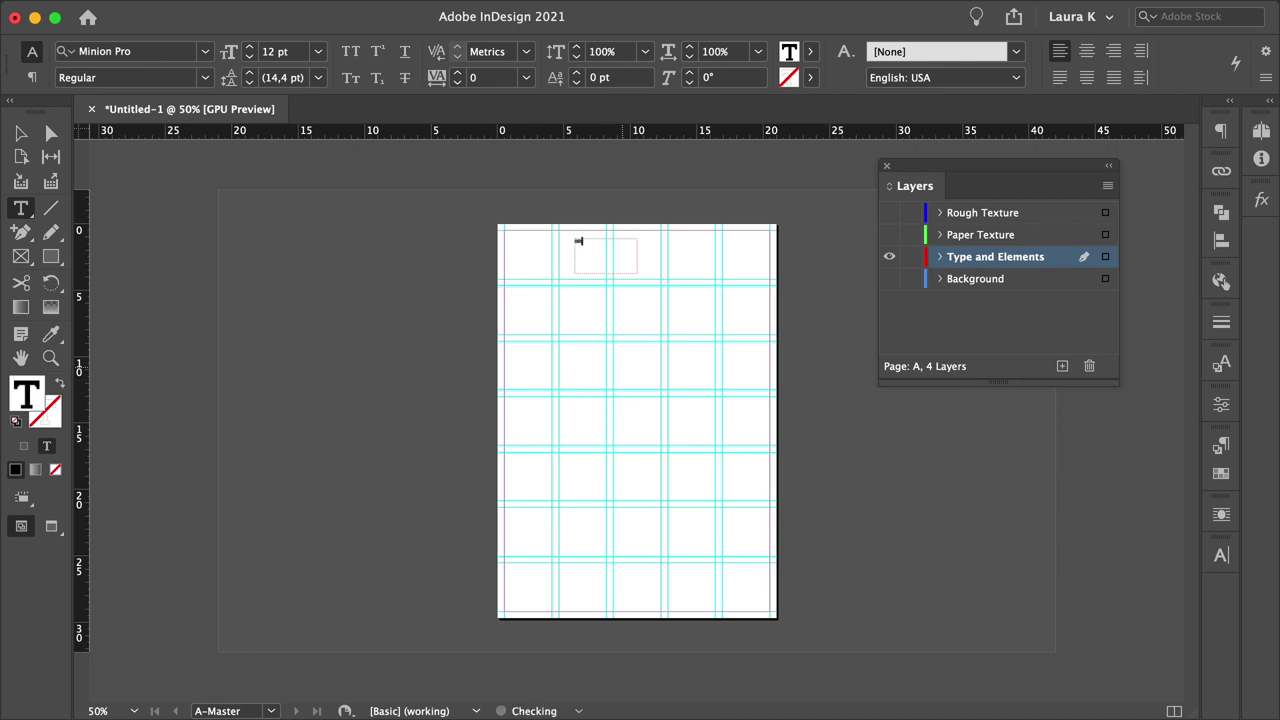
Set the word "the" in Bergen Text Italic at 61 pt.
left_click(167, 52)
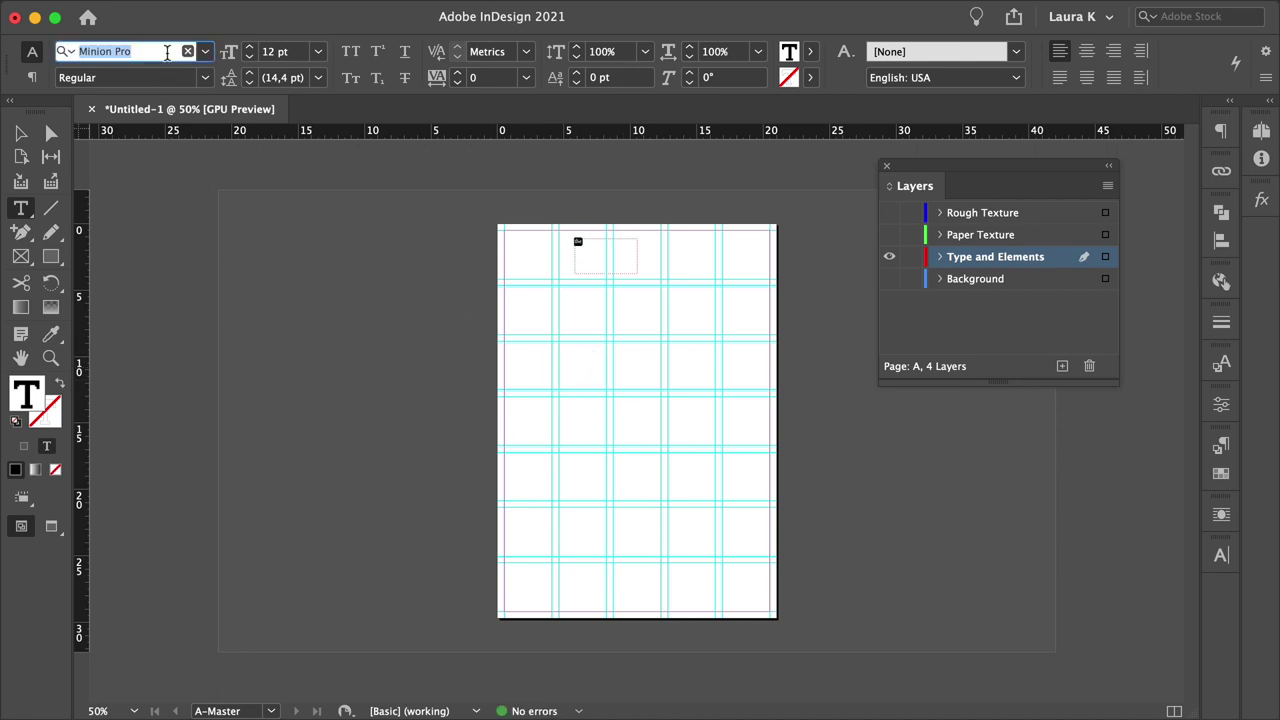
type("berge")
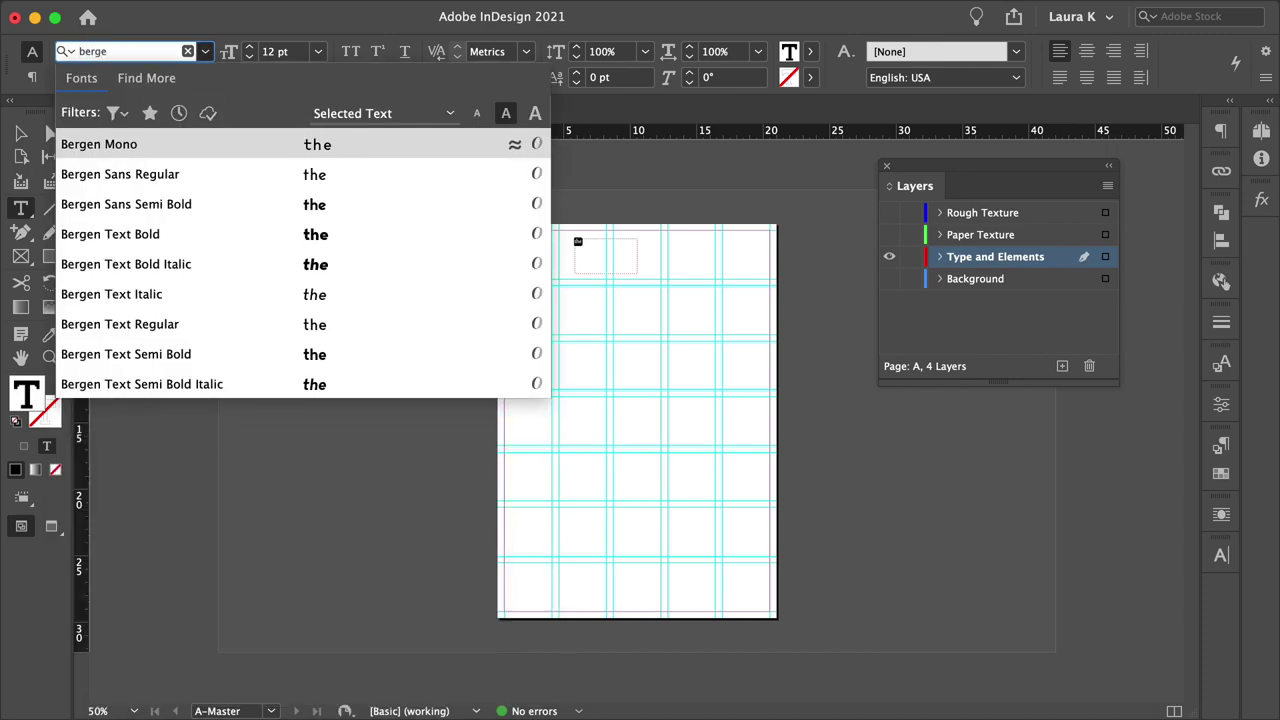
key("Return")
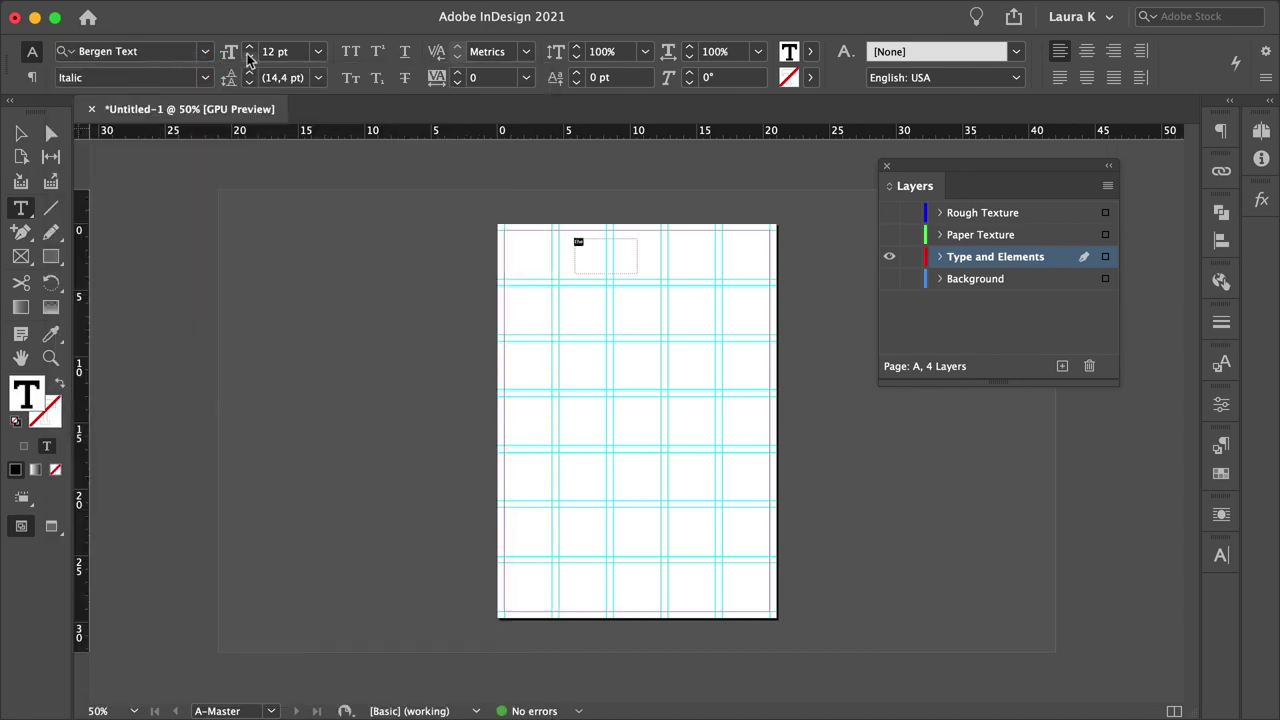
left_click(293, 56)
type("61")
key("Return")
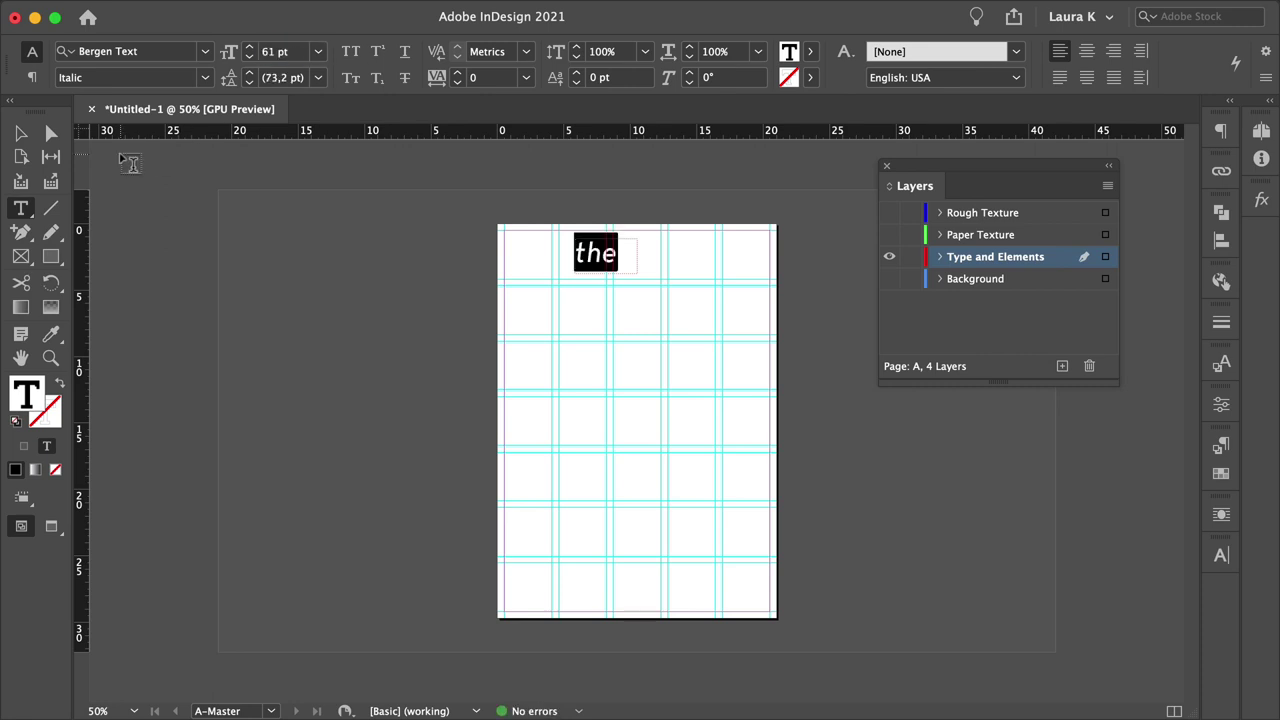
Move the "the" frame up to the top margin and fit its height to the text.
left_click(20, 133)
key("super+1")
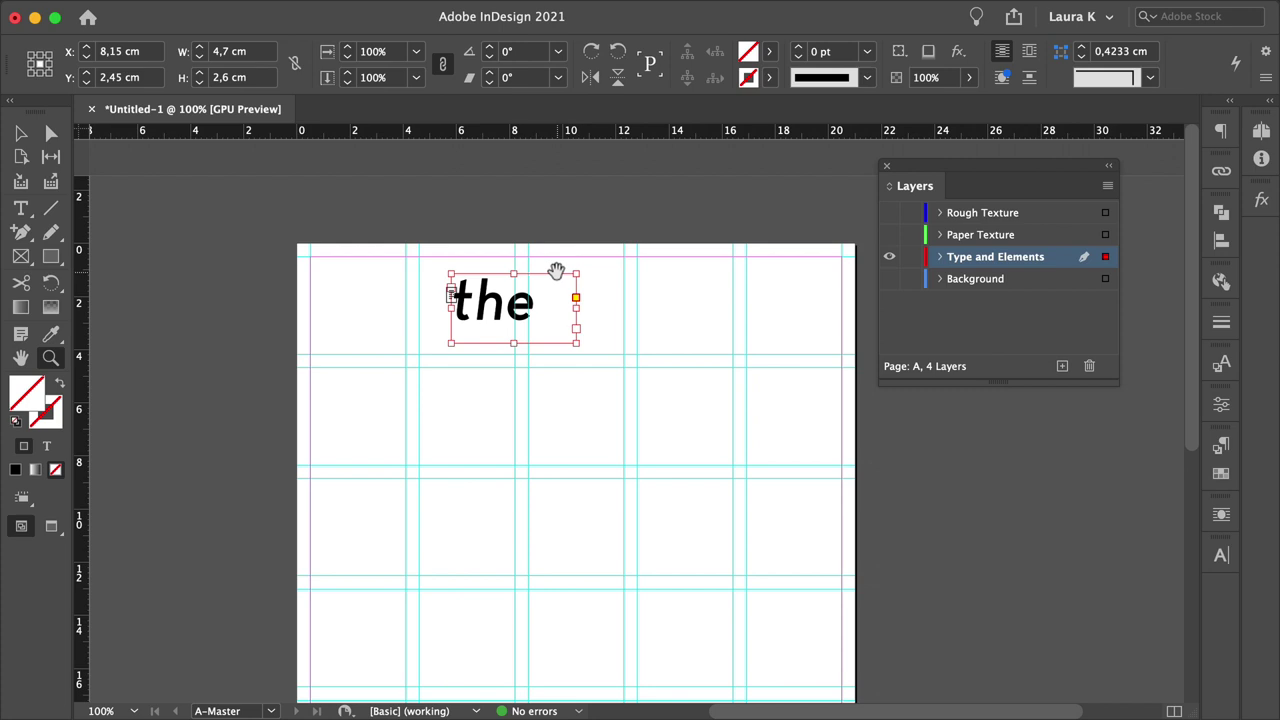
left_click_drag(512, 302, 505, 282)
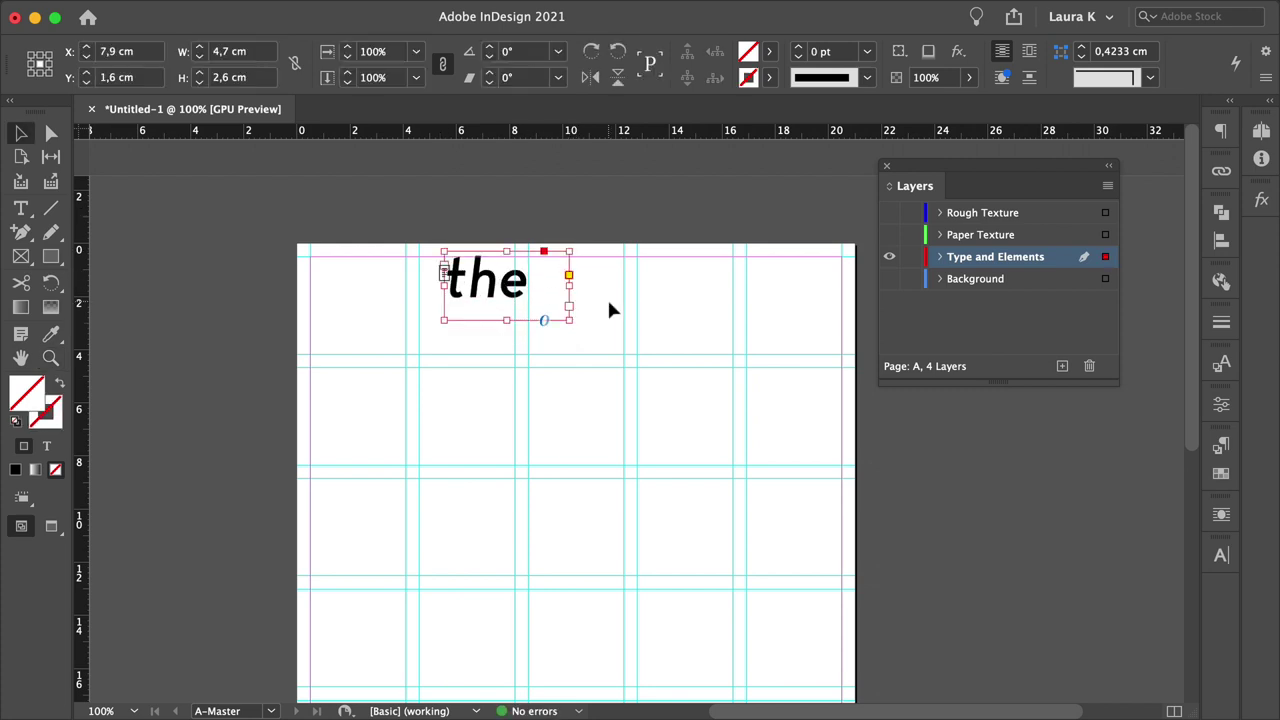
left_click(688, 496)
key("super+alt+space")
left_click(690, 502, "alt")
scroll(711, 483, "down", 1)
left_click(503, 240)
double_click(503, 263)
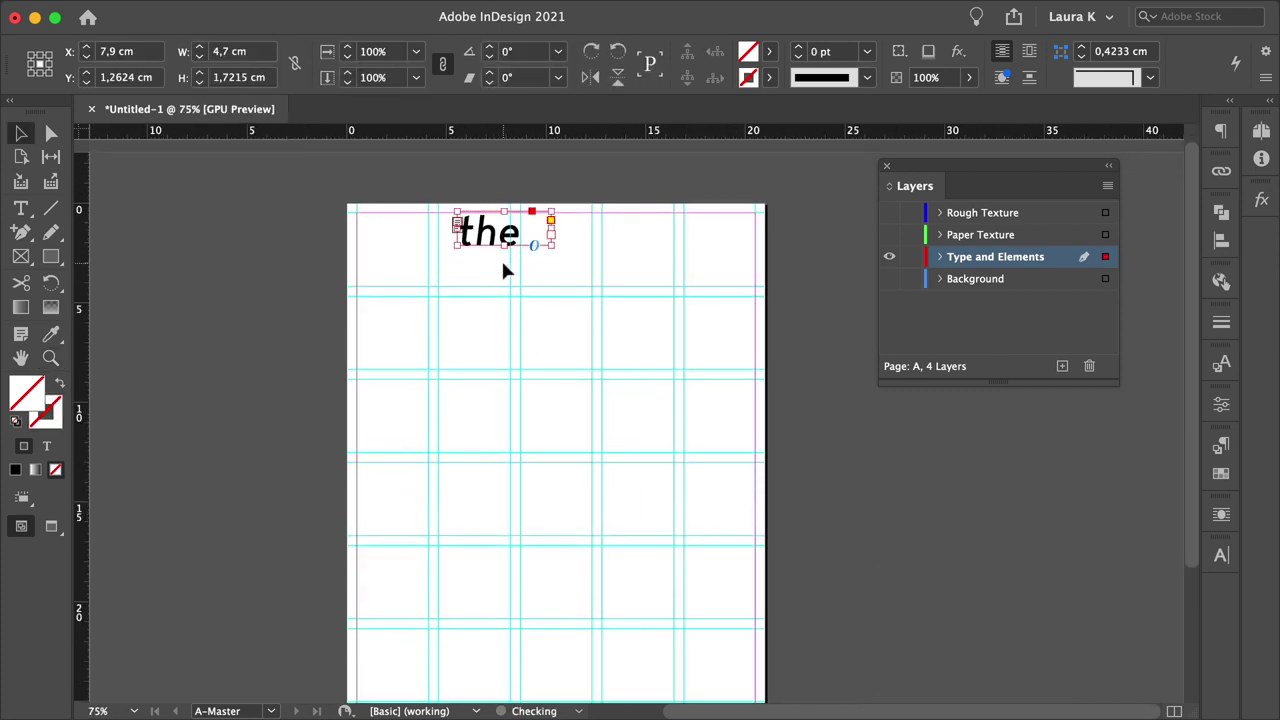
Fit the width of the "the" frame to its text and fill the frame with [Paper].
left_click(658, 285)
left_click(525, 234)
left_click(770, 54)
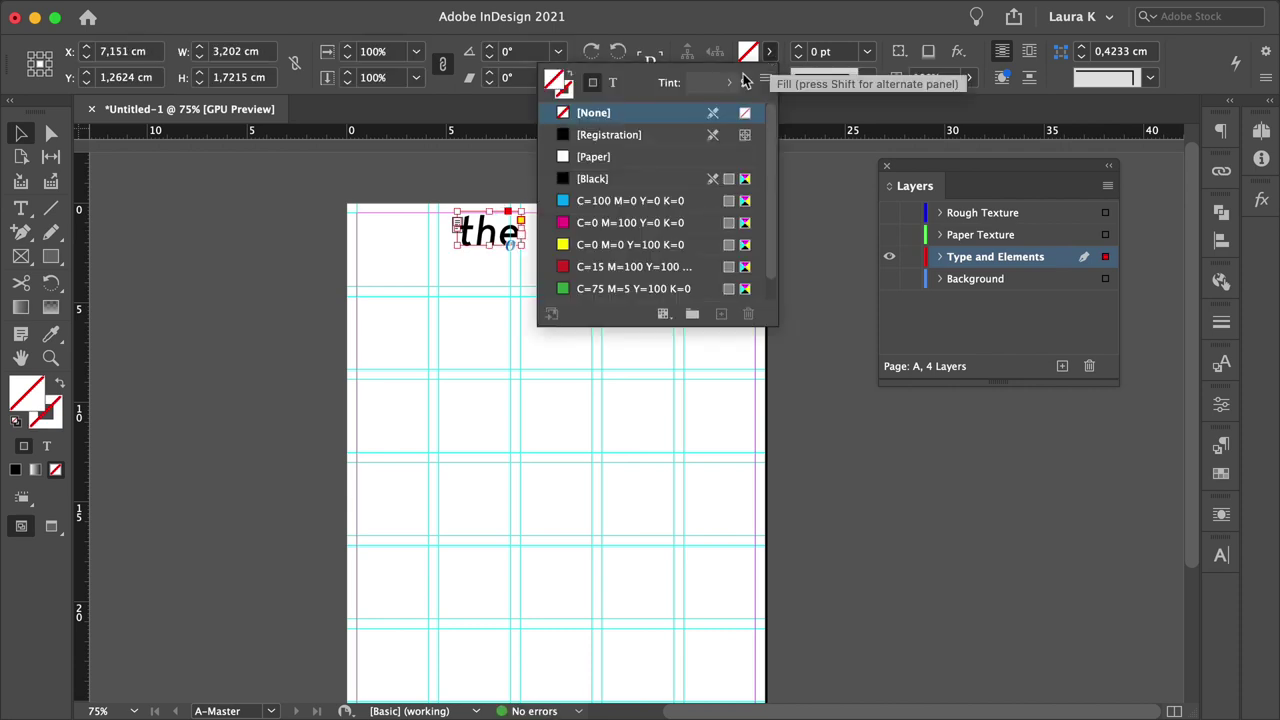
left_click(624, 160)
left_click(601, 456)
Duplicate the "the" frame below it, enlarge the copy, and replace its text with "WORLD TOUR".
left_click_drag(487, 232, 674, 322, "alt")
double_click(626, 292)
key("super+a")
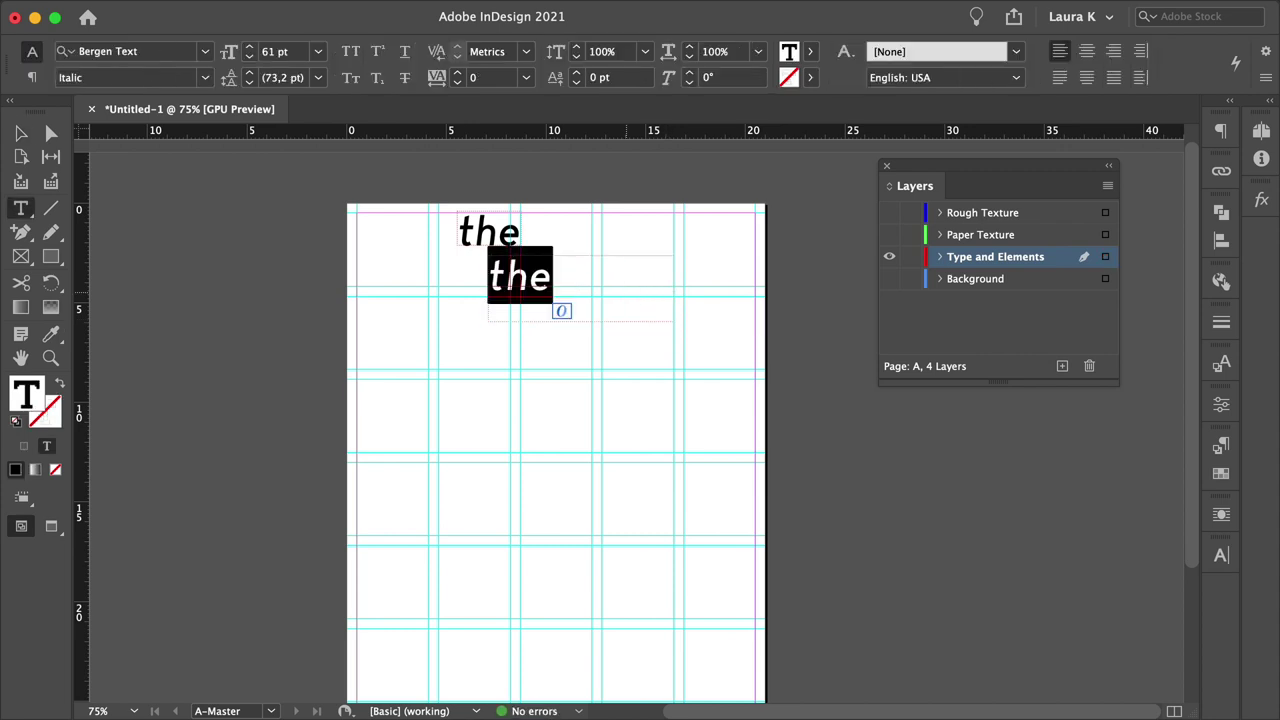
type("WORLD")
key("ctrl+a")
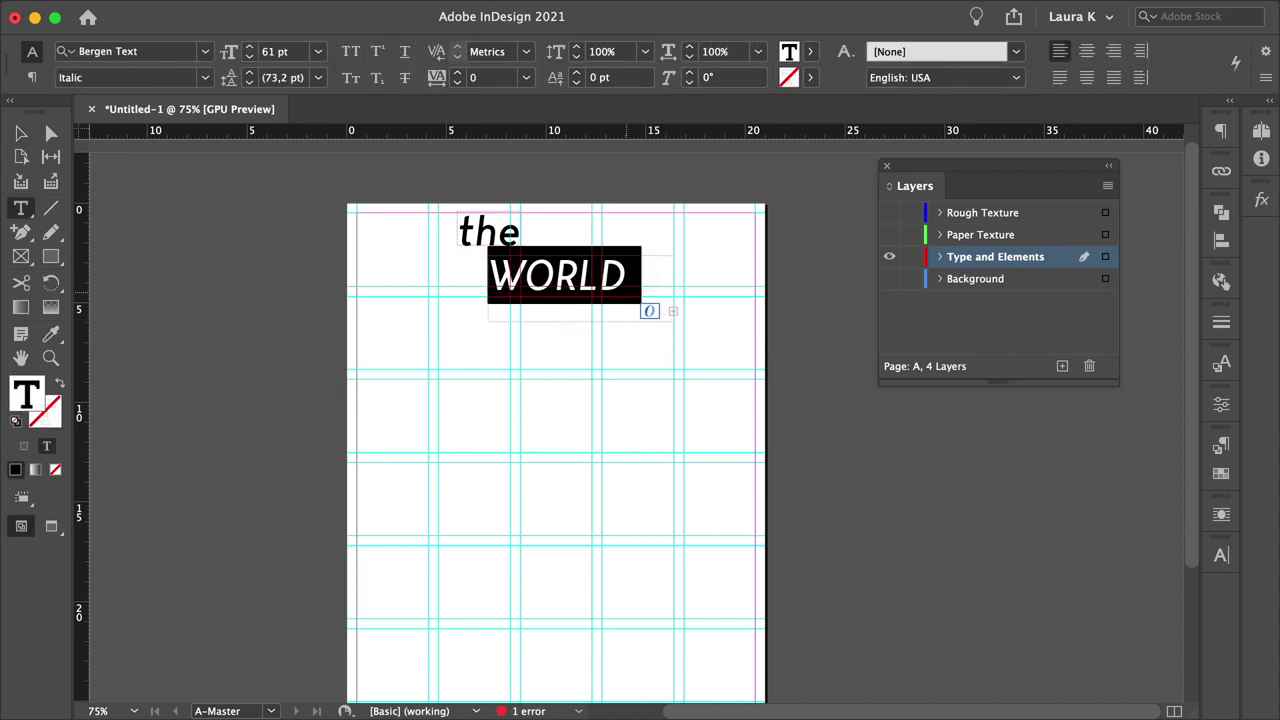
Set "WORLD TOUR" in Bergen Text Regular at 40 pt with tracking 200, and fit its frame to the text.
left_click(205, 77)
left_click(186, 118)
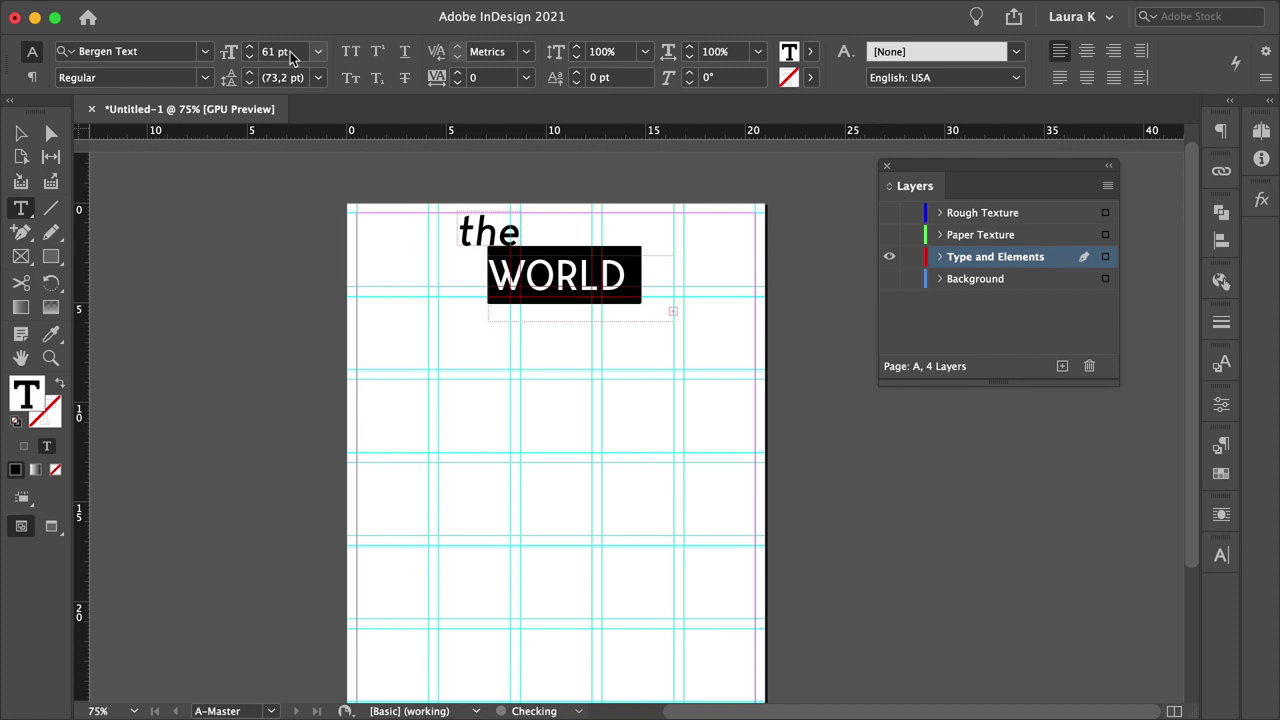
left_click(290, 55)
type("40")
key("Return")
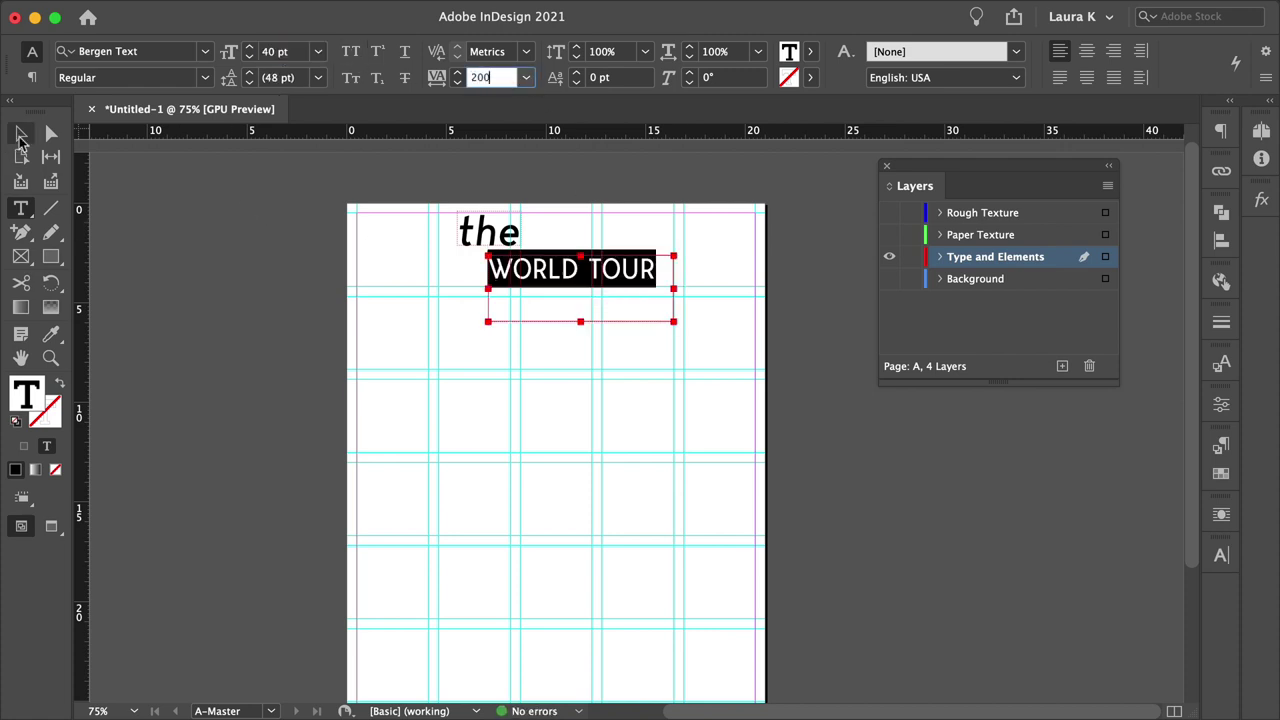
key("Return")
key("Escape")
left_click_drag(673, 289, 741, 289)
double_click(741, 322)
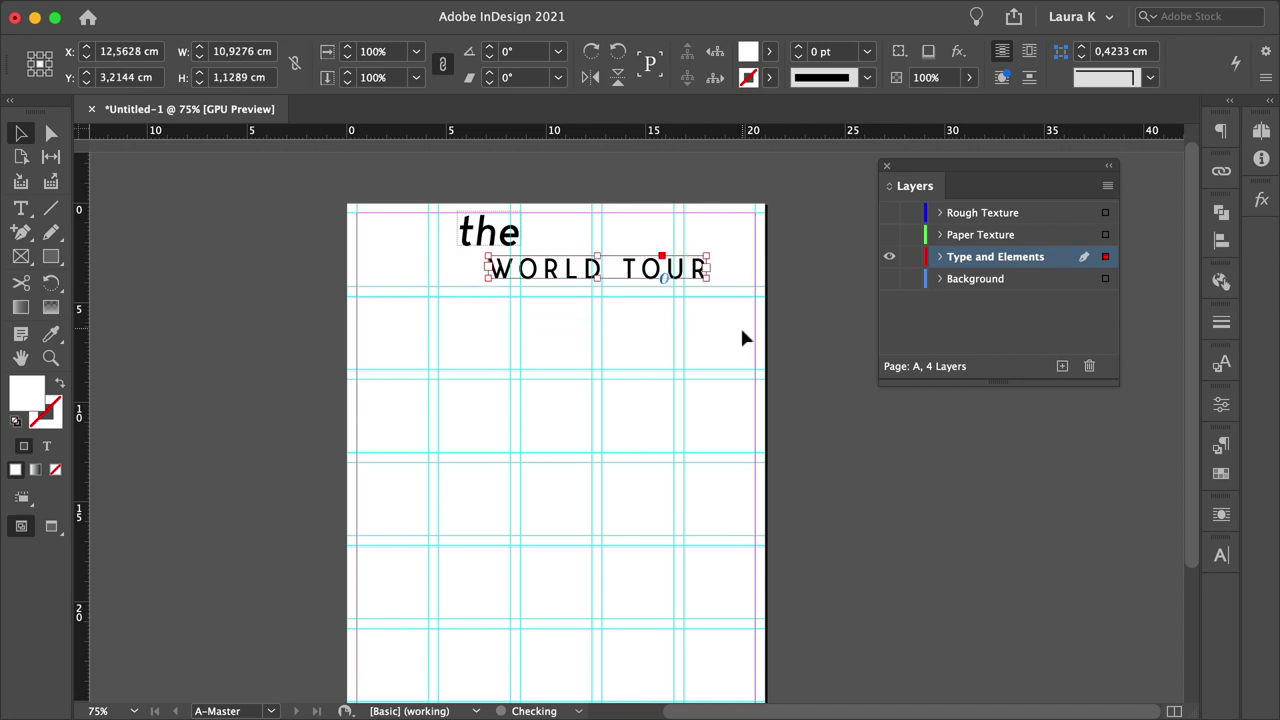
Move the "WORLD TOUR" frame up and right until it sits beside "the", and remove its fill.
key("Right")
key("Right")
key("Right")
key("Right")
key("Right")
key("Up")
key("Up")
key("Up")
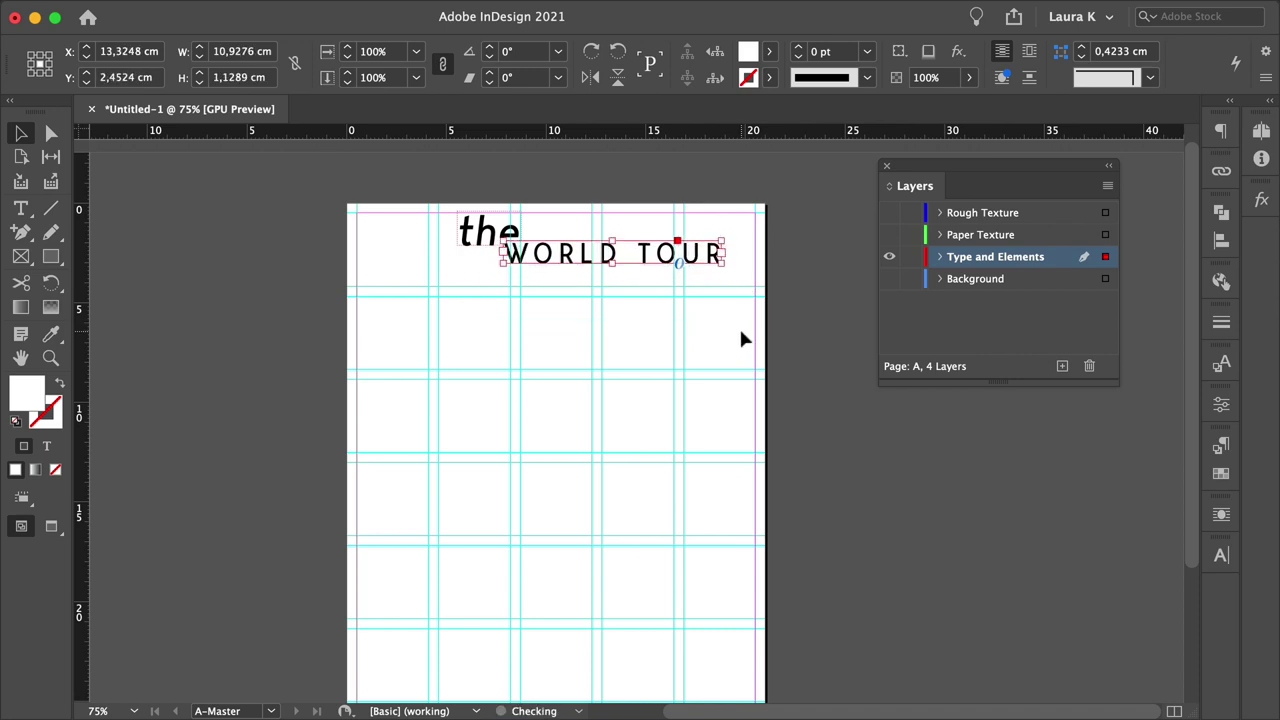
key("super+shift+Left")
key("super+shift+Down")
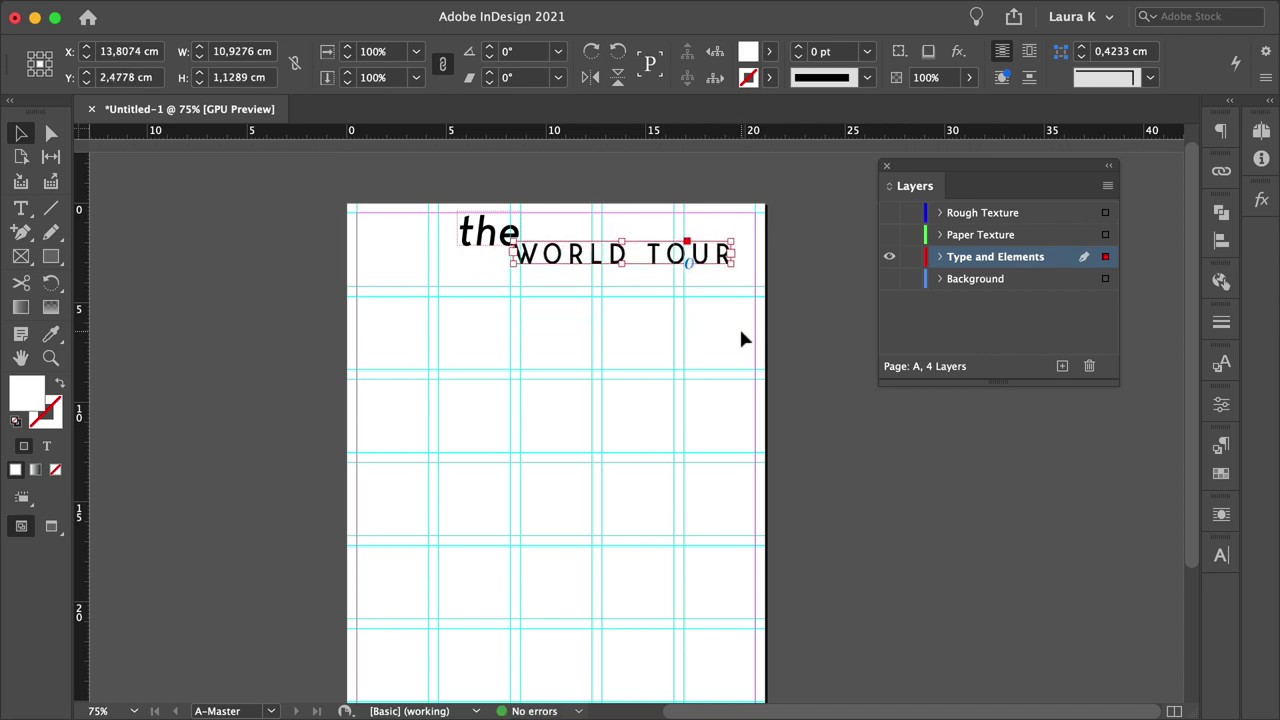
left_click(769, 51)
left_click(623, 413)
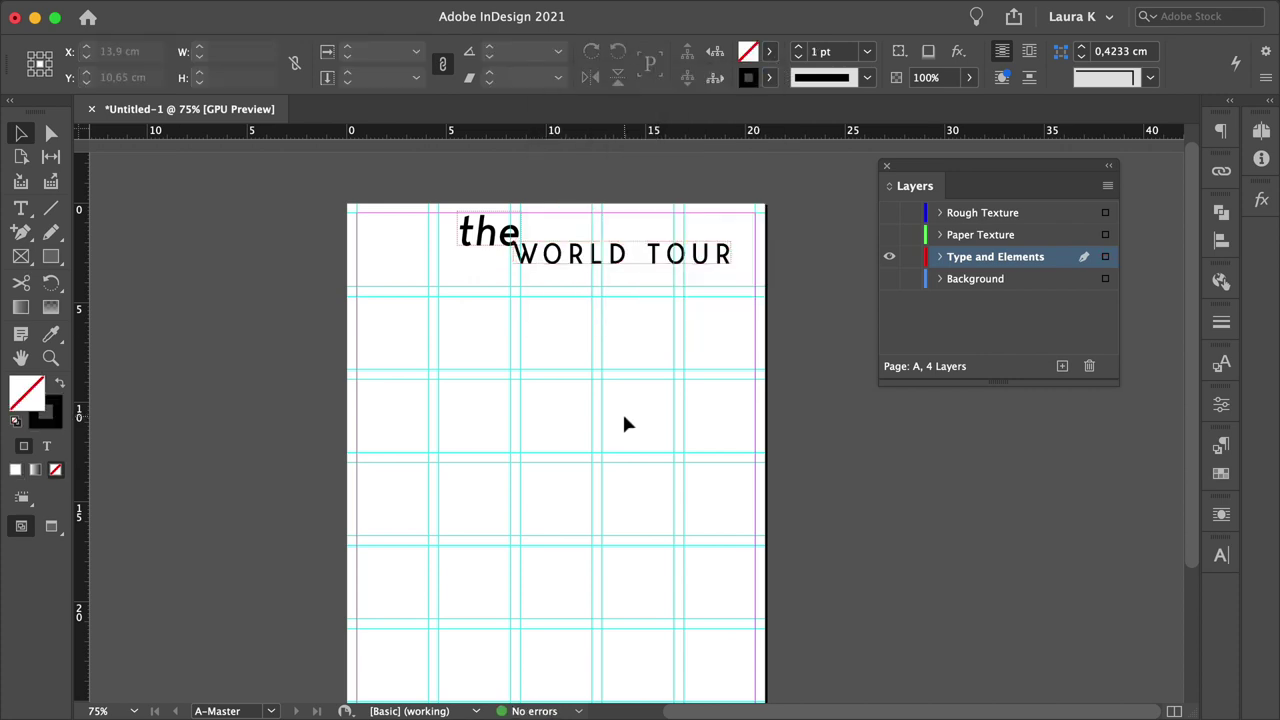
Paste a copy of the "WORLD TOUR" frame beneath the heading, enlarge it, and replace its text with "marionettes".
key("super+v")
left_click_drag(624, 420, 433, 290)
left_click_drag(591, 300, 731, 405)
double_click(643, 294)
key("super+a")
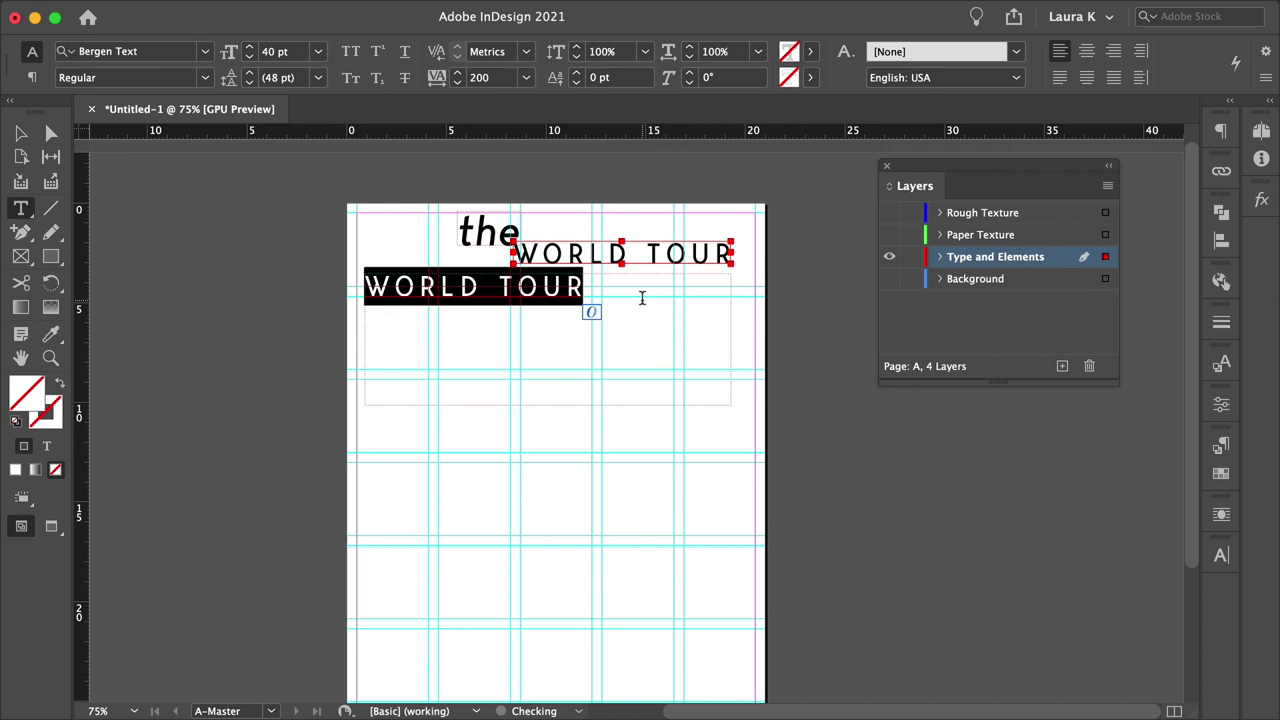
type("MARION")
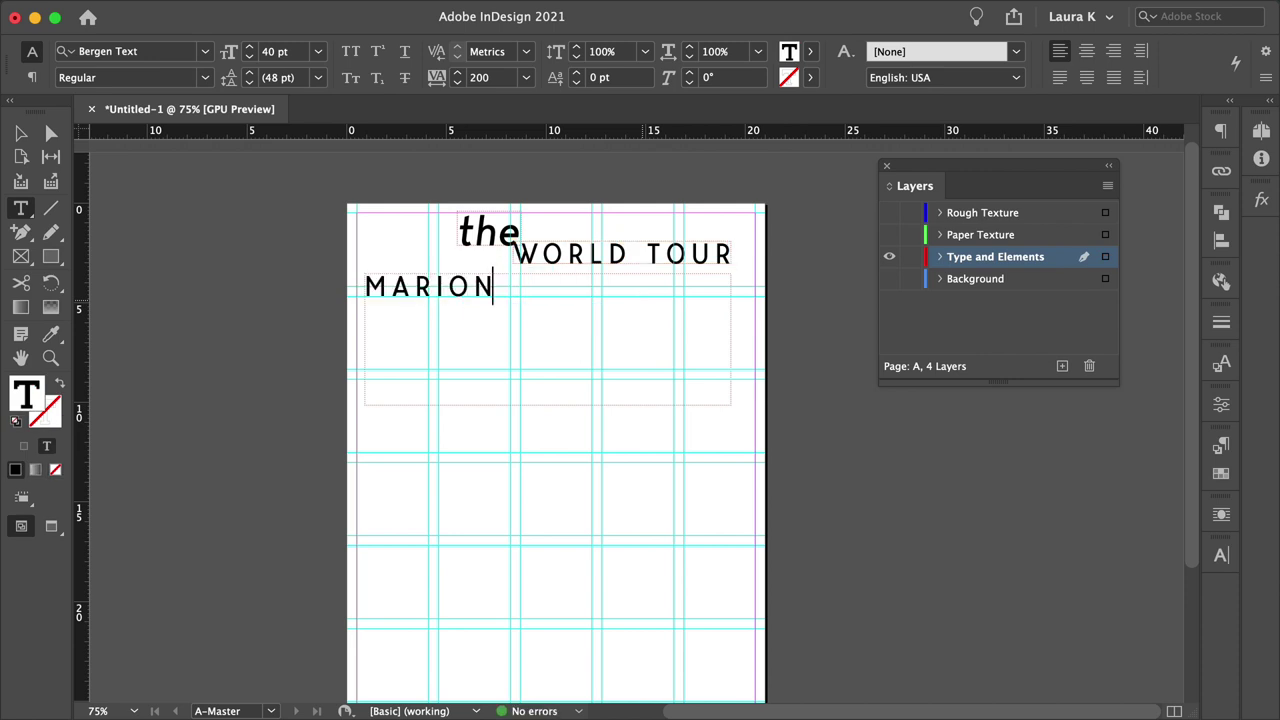
key("super+a")
type("marionettes")
key("super+a")
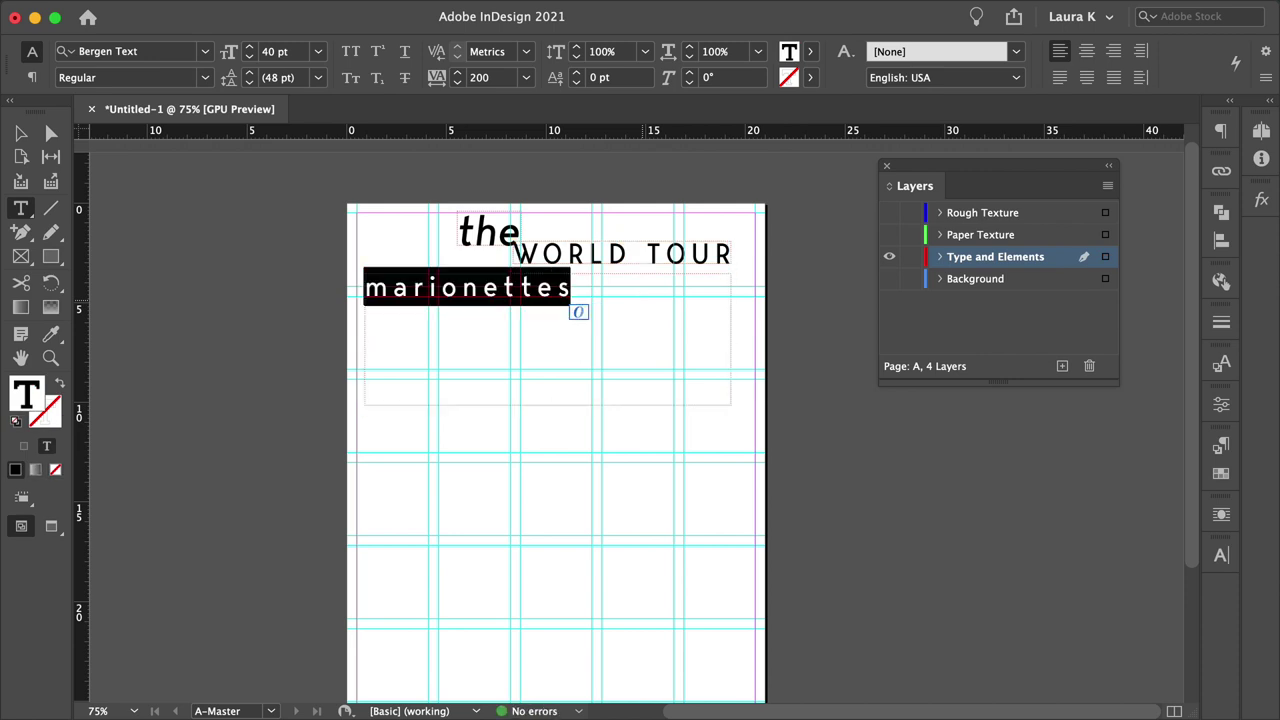
Set "marionettes" in Bergen Text Bold at 85 pt with tracking 0.
left_click(207, 78)
left_click(160, 183)
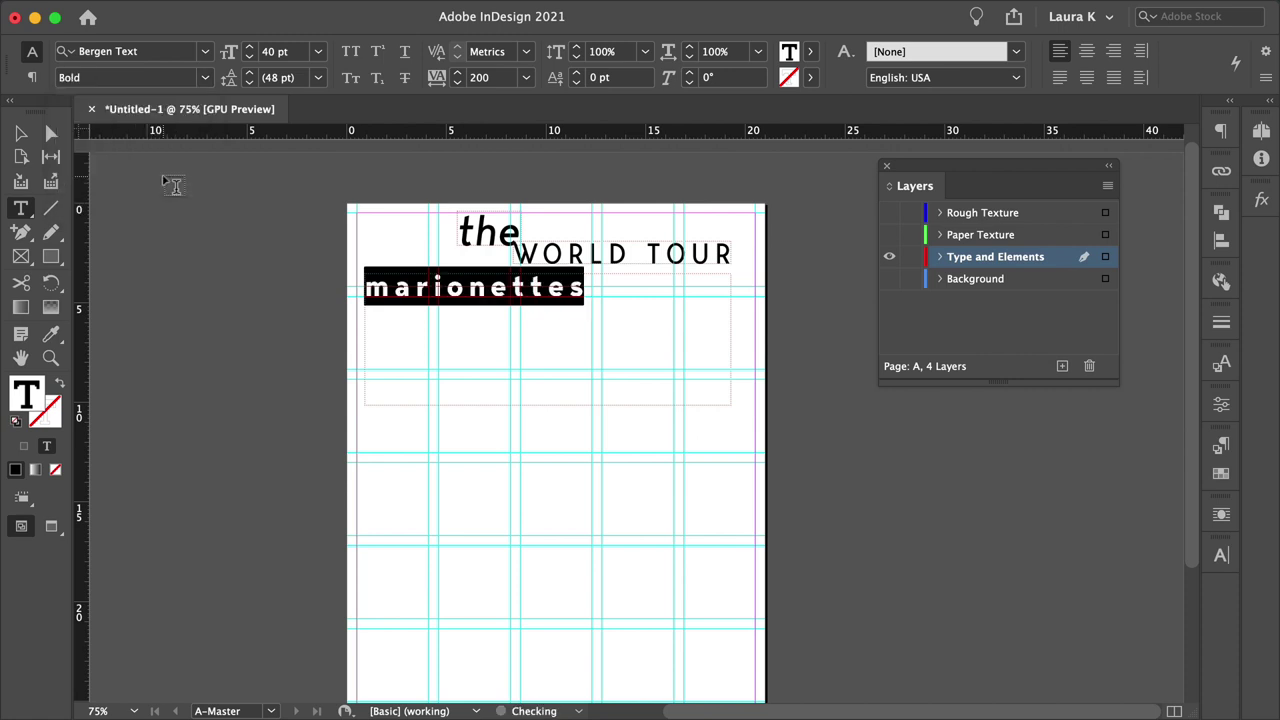
left_click(273, 52)
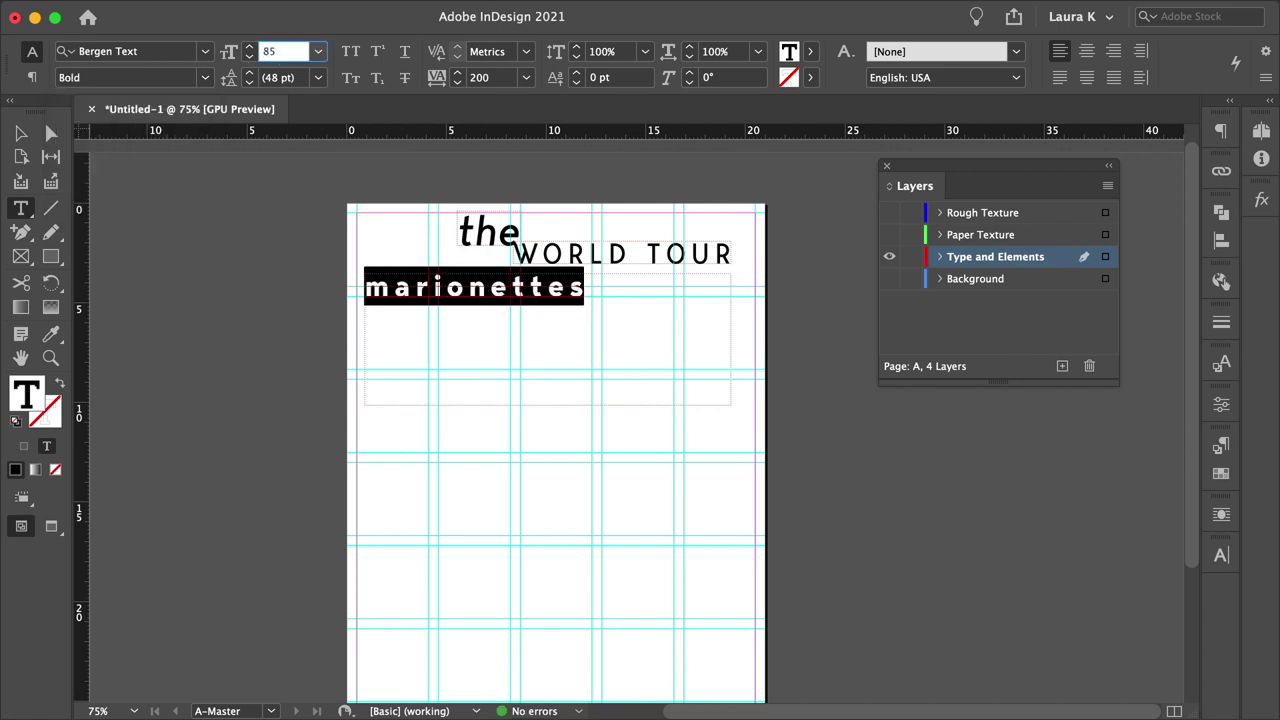
key("Tab")
key("Tab")
key("Tab")
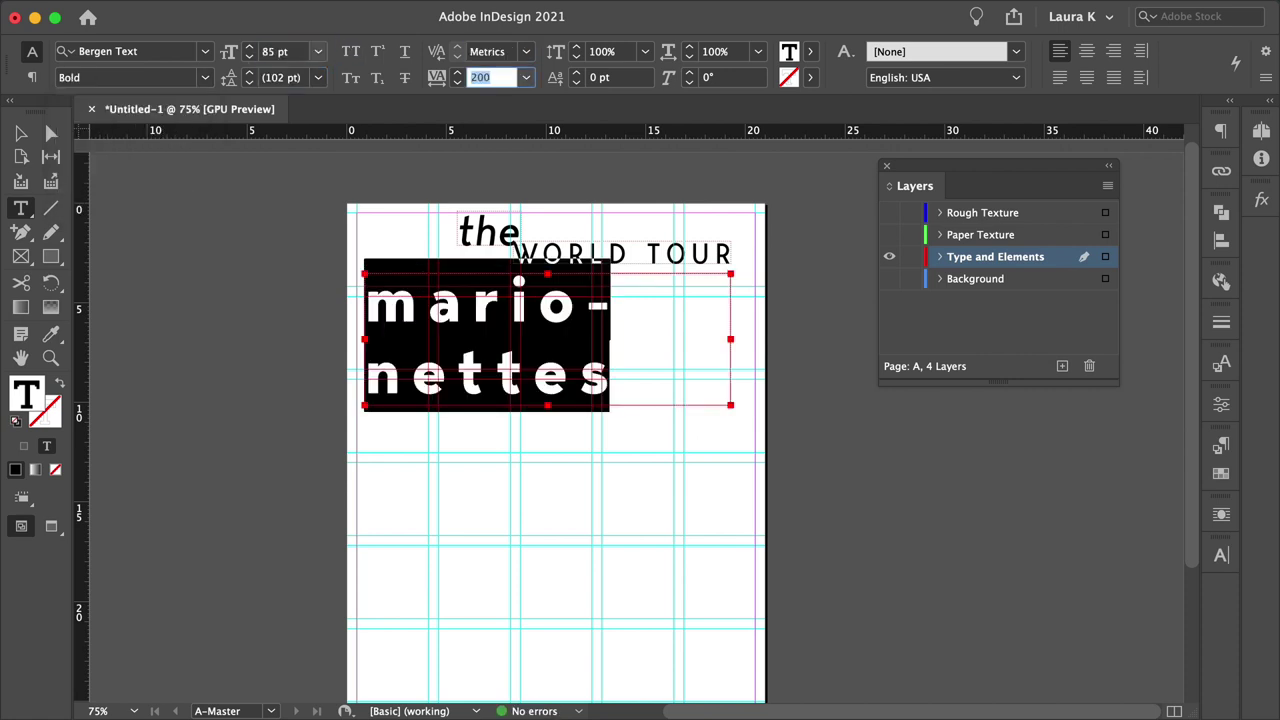
type("0")
key("Return")
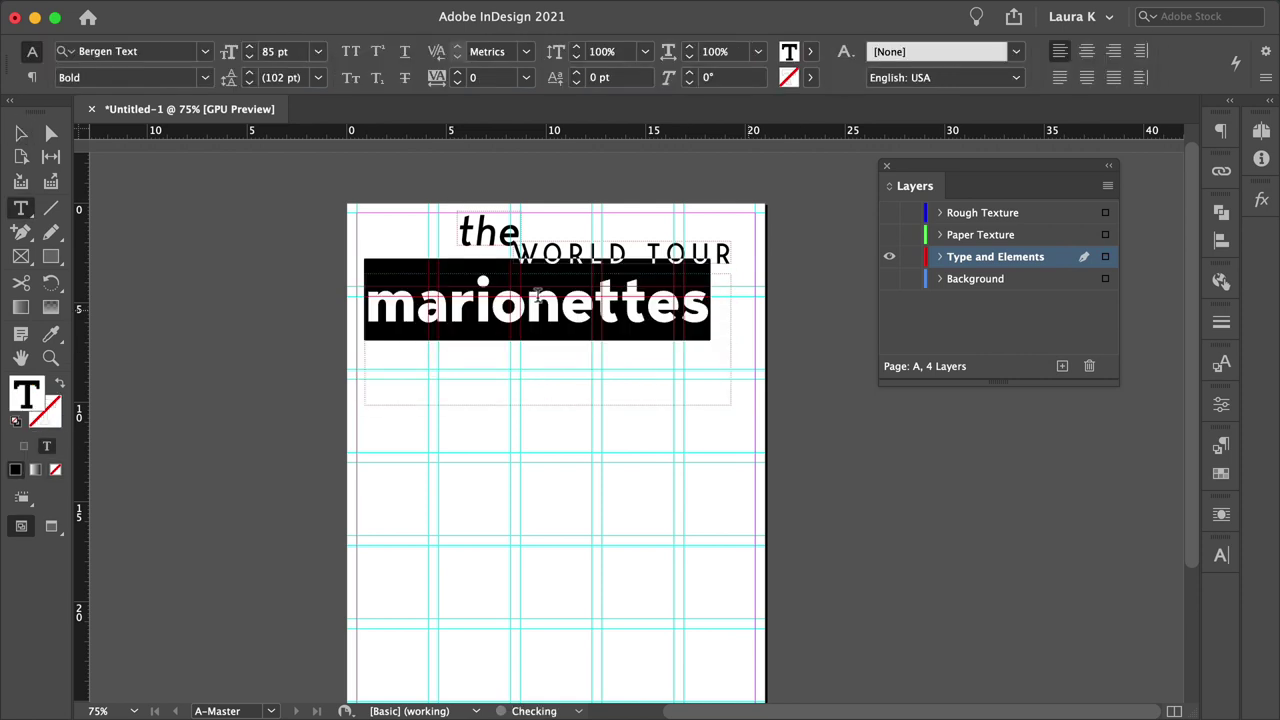
Color the "marionettes" text red with hex value ed1c24.
double_click(22, 400)
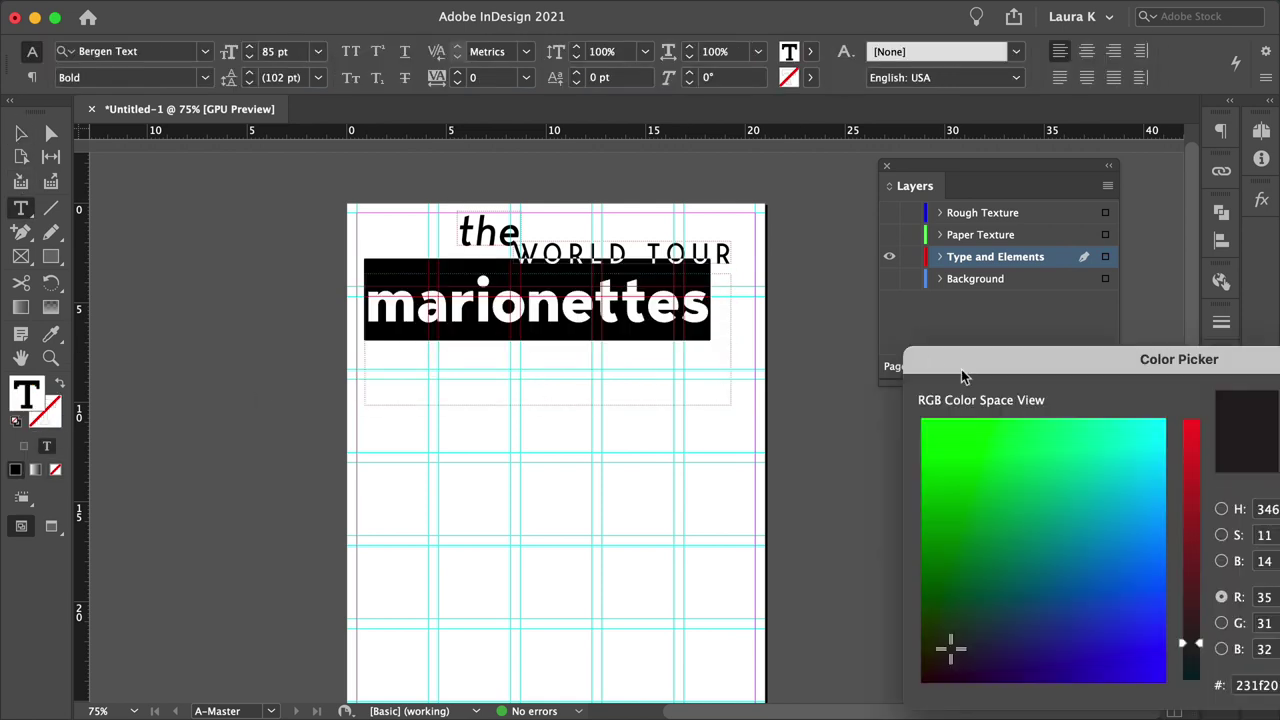
left_click_drag(961, 369, 345, 325)
left_click(645, 645)
double_click(639, 643)
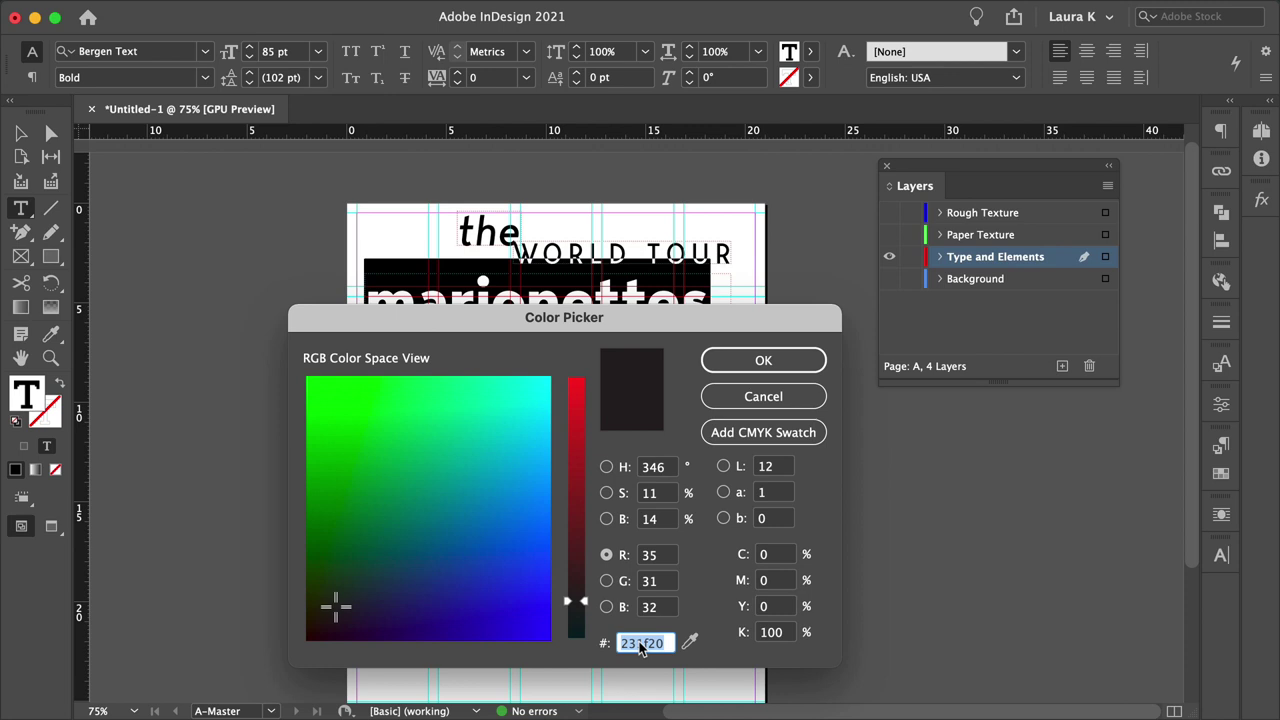
type("ed1c24")
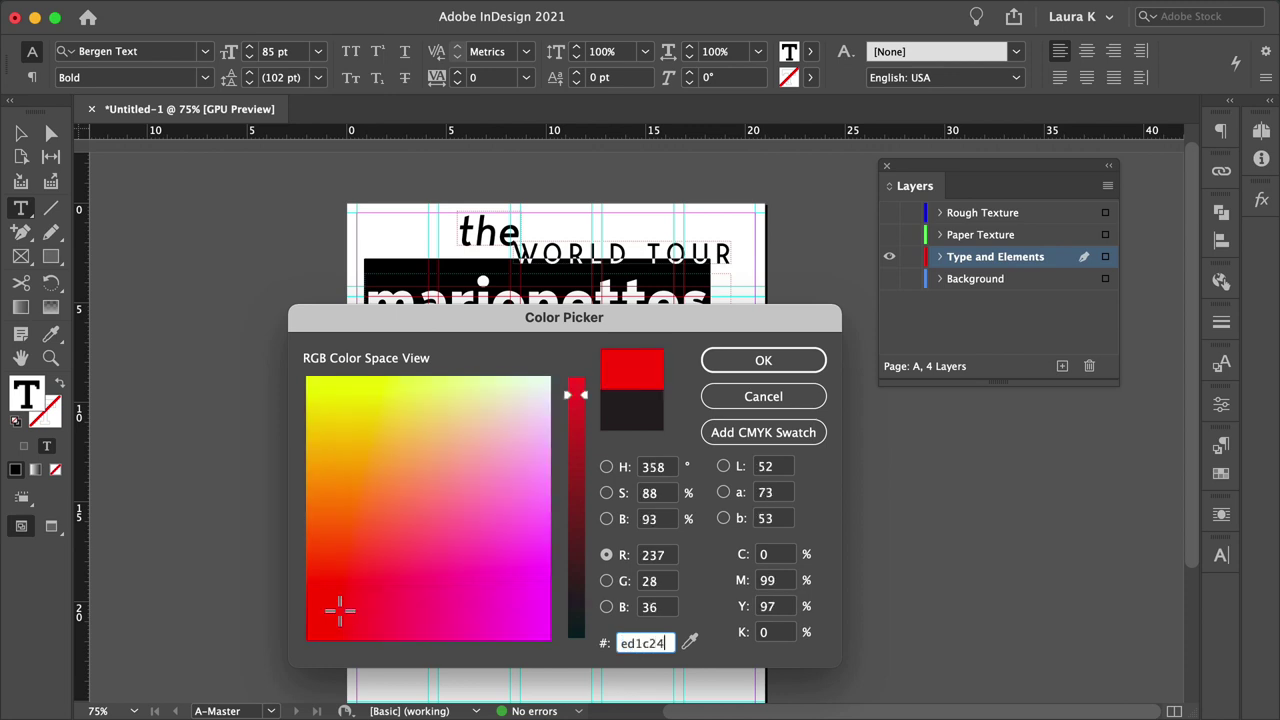
left_click(808, 360)
Reduce the "marionettes" frame to 18.37 × 2.4 cm and move it to the left margin just beneath the heading.
key("Left")
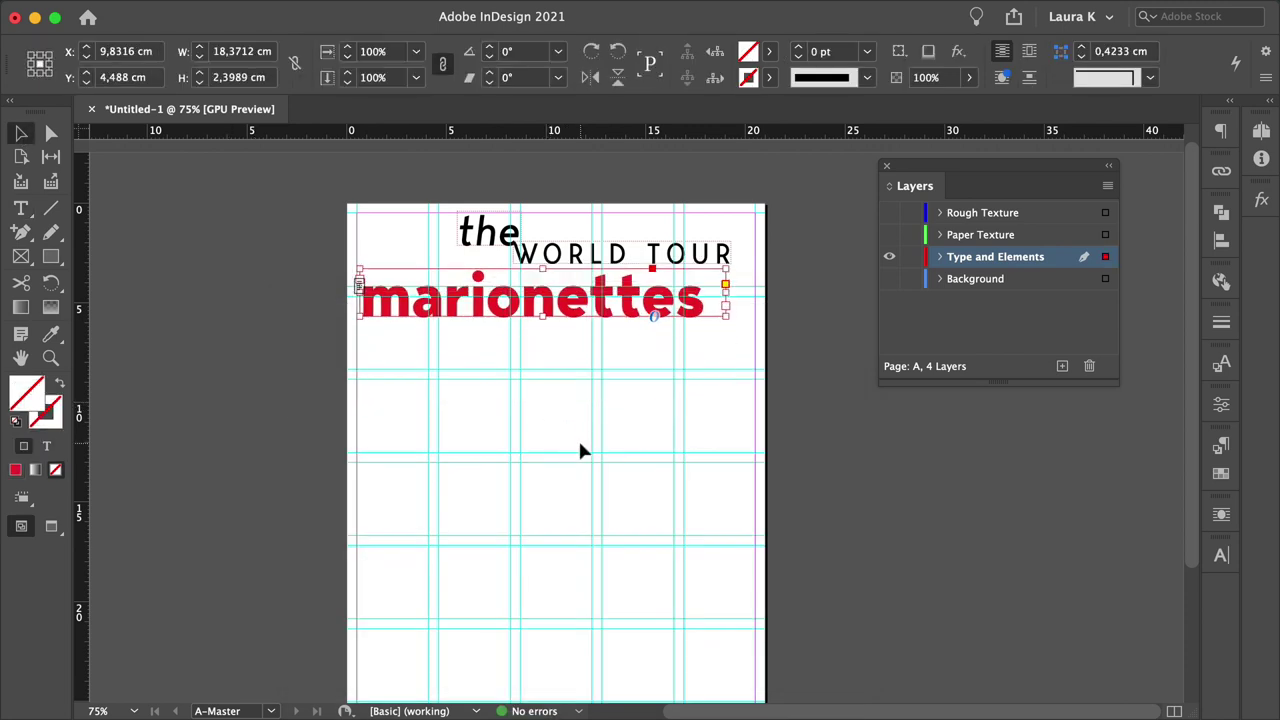
key("Up")
left_click(580, 443)
Place a copy of the "WORLD TOUR" frame mid-page and set its text in Bergen Text Bold at 24 pt.
left_click_drag(562, 254, 424, 459)
double_click(430, 457)
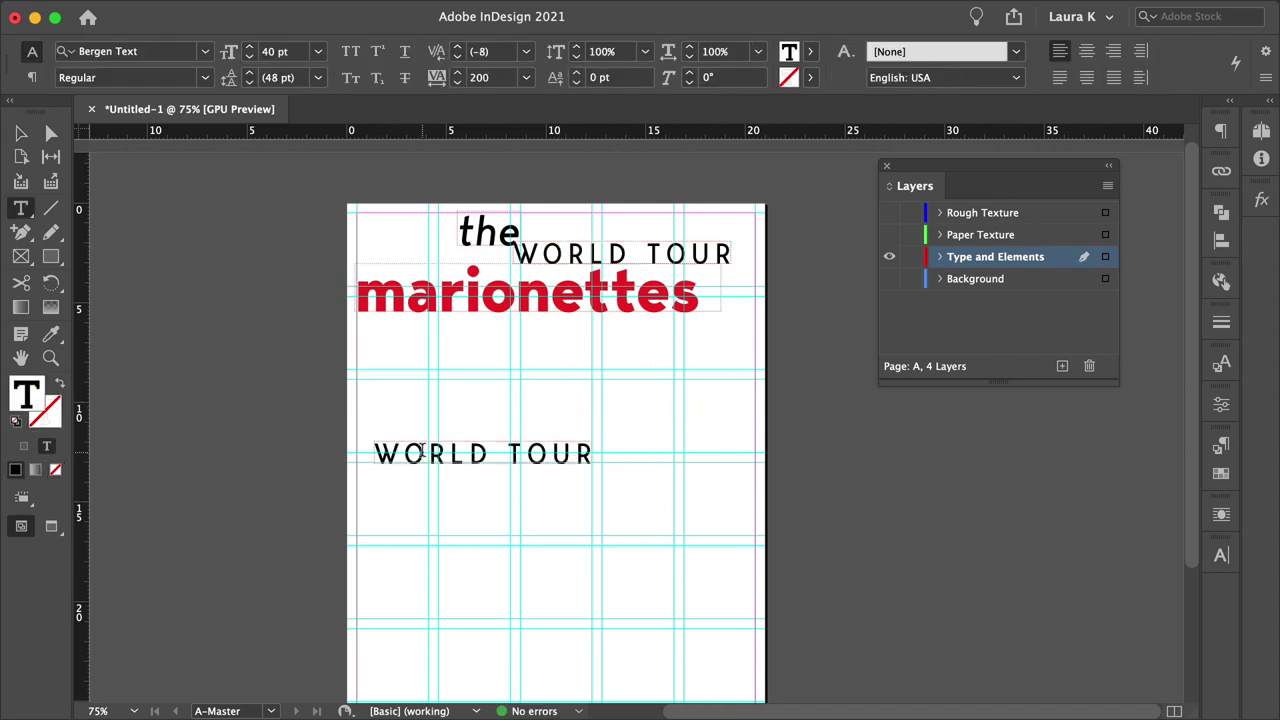
key("super+a")
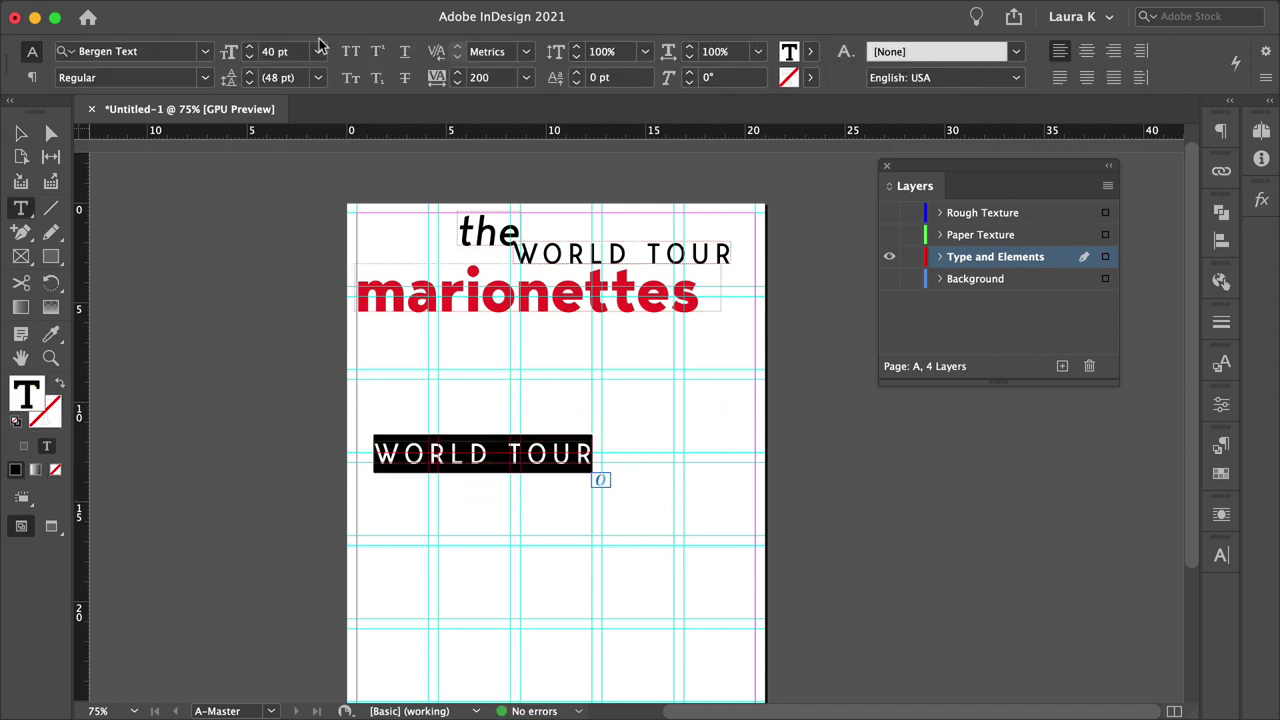
left_click(205, 77)
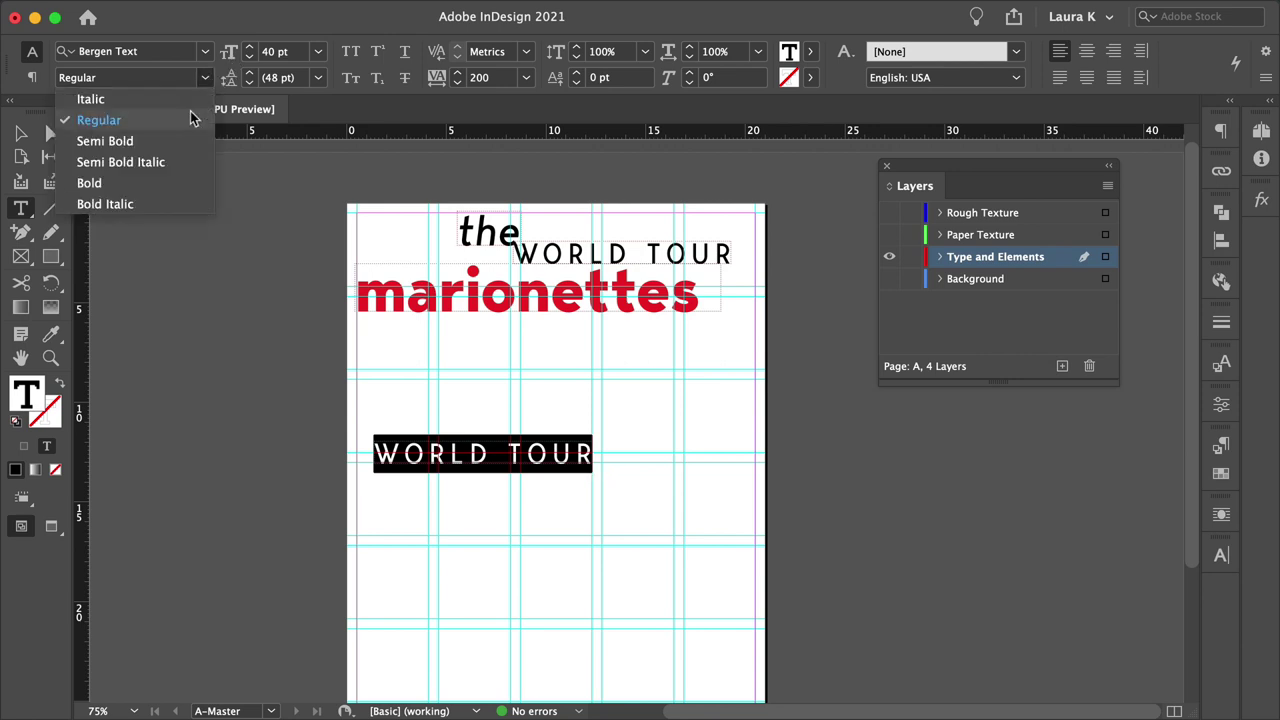
left_click(160, 182)
triple_click(287, 57)
key("Return")
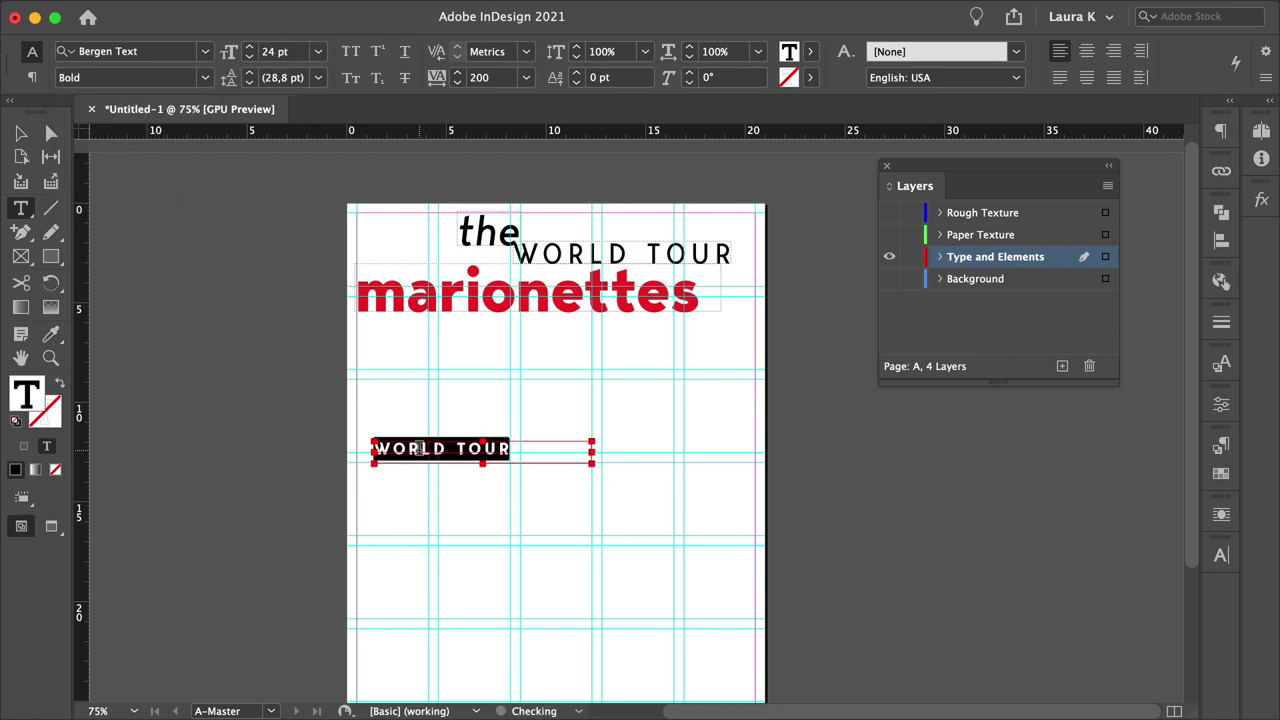
Replace the mid-page copy's text with "/MAY 15 2022" and fill its frame with white.
key("BackSpace")
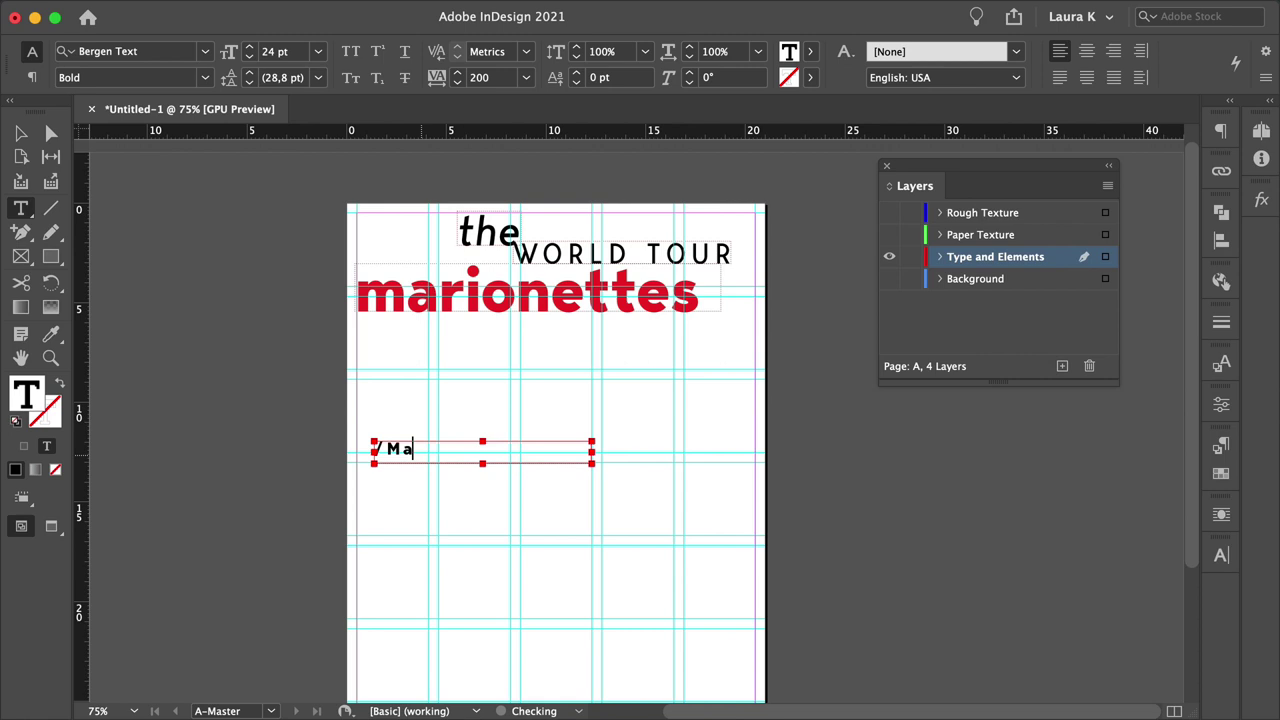
type("/May 15 2022")
left_click_drag(428, 450, 457, 477)
type("AY")
key("Escape")
left_click(768, 56)
left_click(768, 57)
left_click(768, 57)
Change the offset copy beneath the May date to read "/AUGUST 22 2022".
double_click(592, 463)
double_click(539, 476)
key("BackSpace")
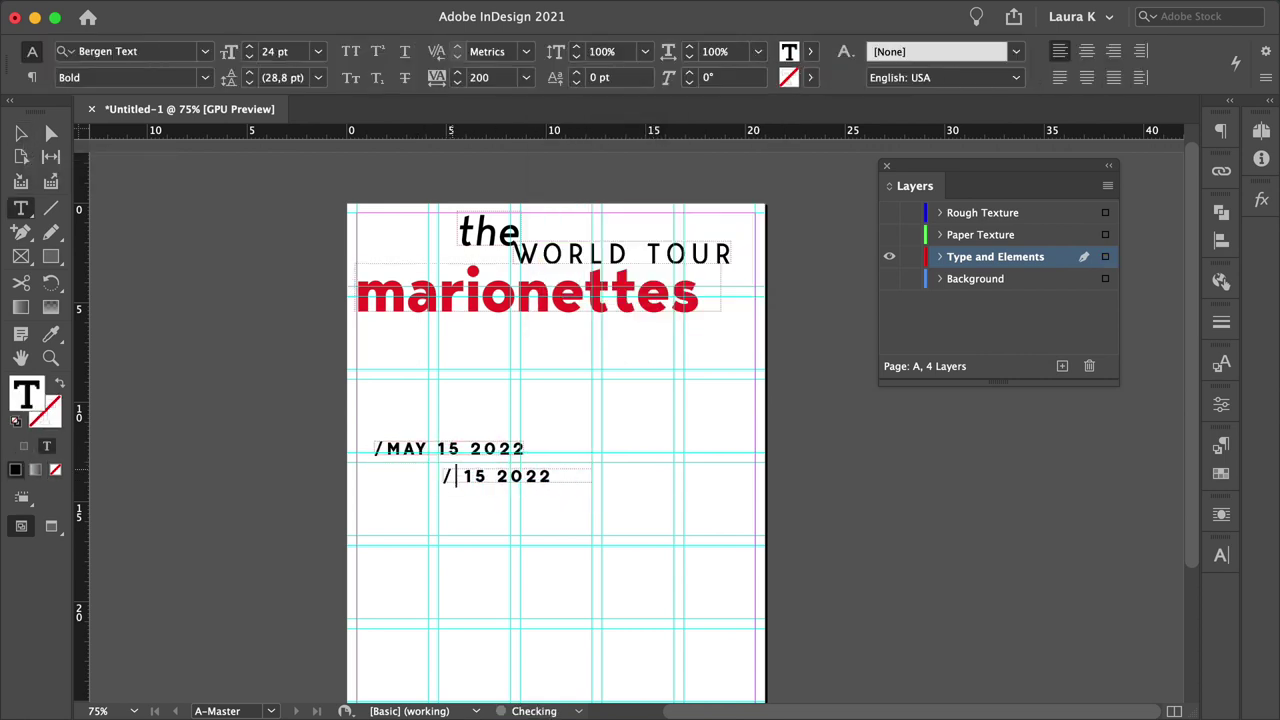
type("AUGUST 22 2022")
key("Escape")
Duplicate the "/AUGUST 22 2022" frame and stagger the copies so they partly cover one another beneath the May date.
left_click(480, 450)
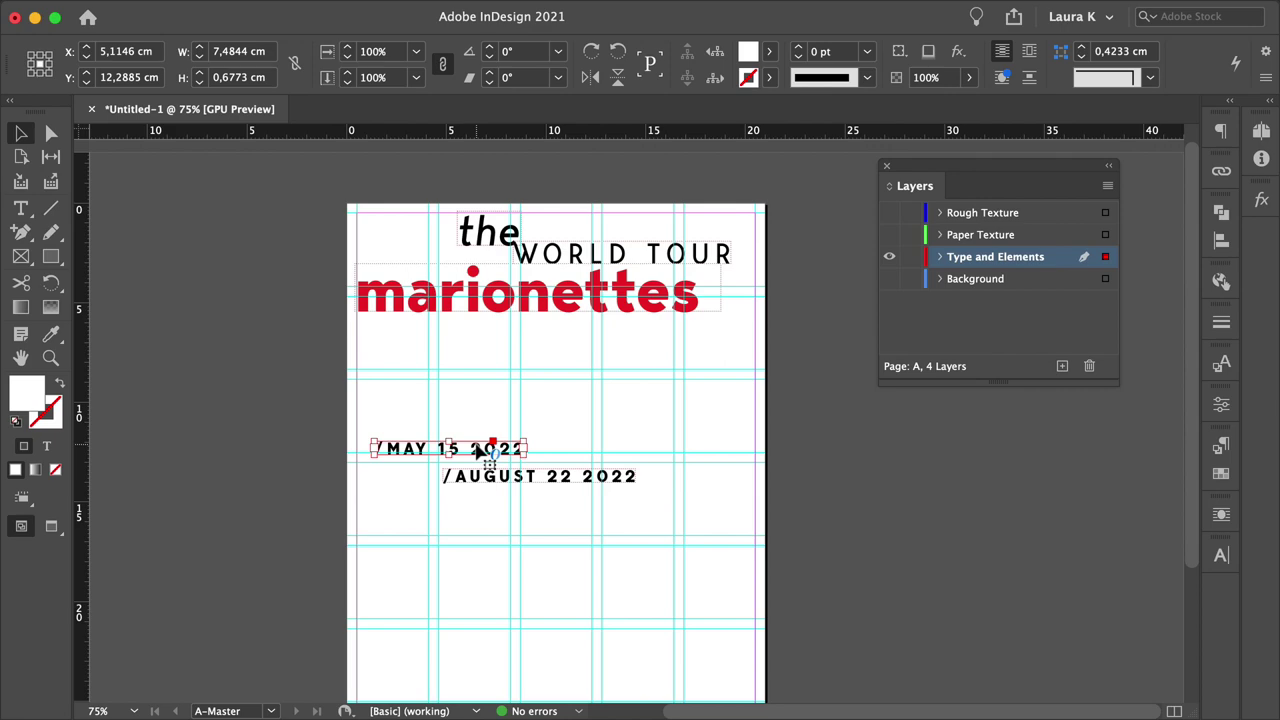
left_click(590, 518)
mouse_move(556, 477)
left_mouse_down("alt")
mouse_move(554, 493)
mouse_move(573, 462)
left_mouse_up("alt")
left_click(519, 514)
key("w")
scroll(519, 514, "up", 1)
left_click_drag(573, 466, 561, 457)
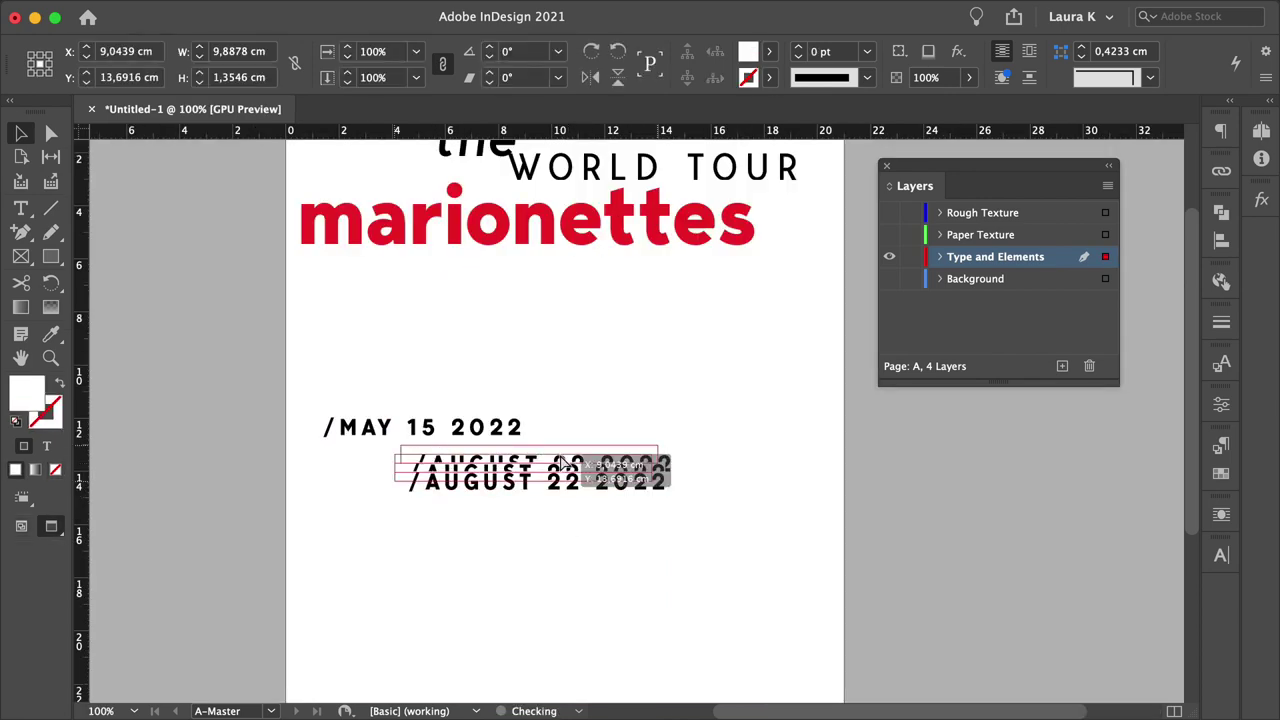
left_click(640, 514)
key("z")
left_click_drag(660, 505, 690, 480)
key("v")
left_click_drag(616, 440, 609, 436)
Give the selected date text frames an inset spacing of 0,3 cm on all sides.
key("z")
left_click_drag(625, 543, 490, 434)
key("v")
key("super+b")
left_click_drag(817, 165, 509, 132)
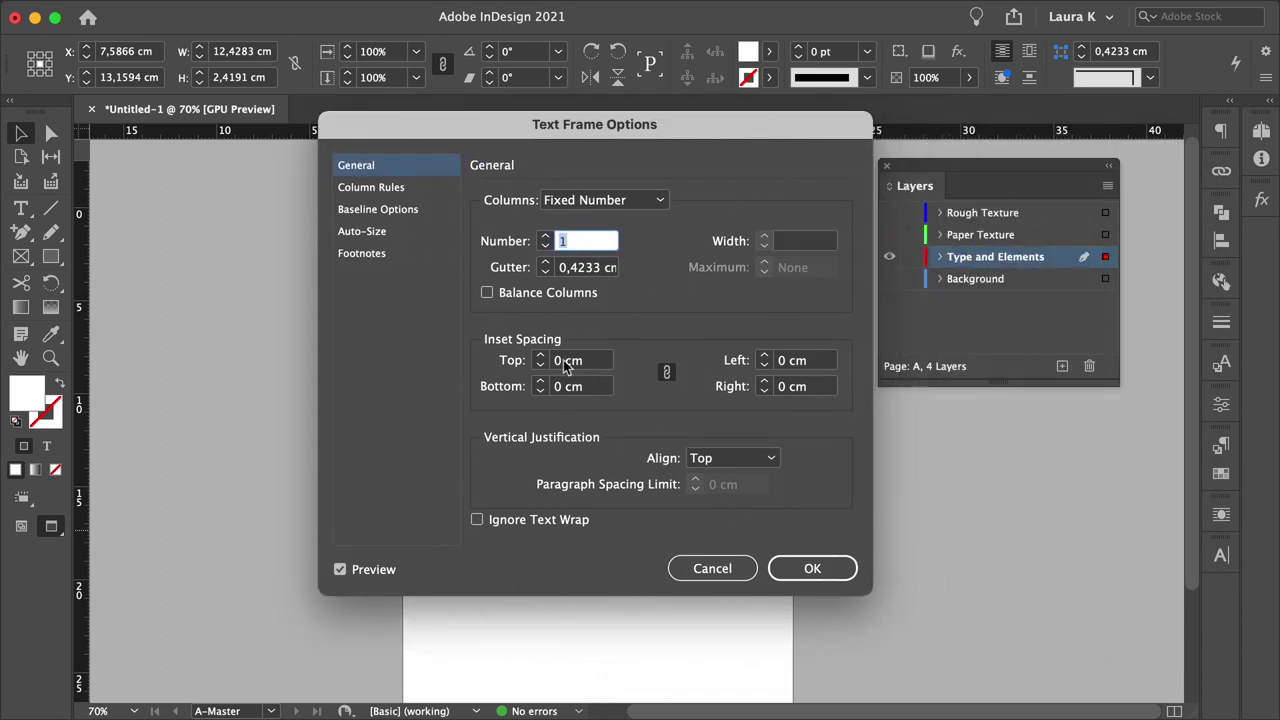
left_click(561, 360)
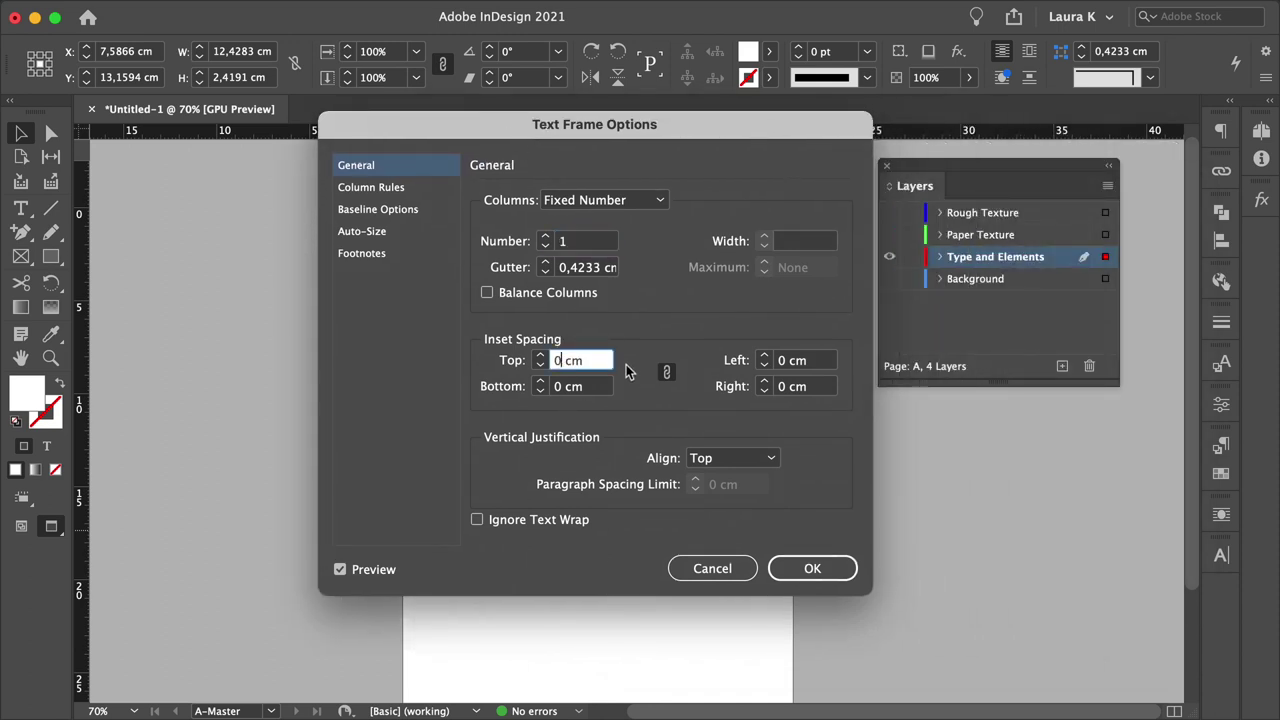
key("Tab")
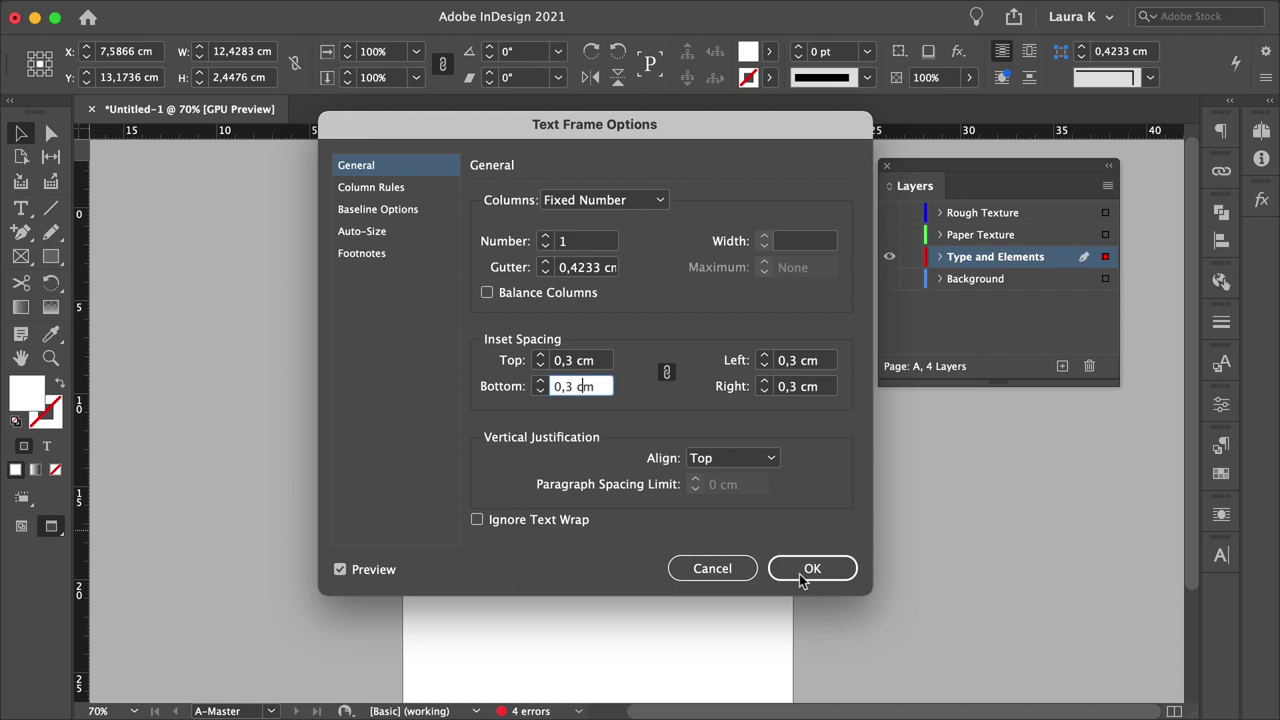
left_click(799, 574)
Resize the "/MAY 15 2022" frame so it closely surrounds its text with the new inset.
key("super+equal")
left_click_drag(483, 460, 627, 460)
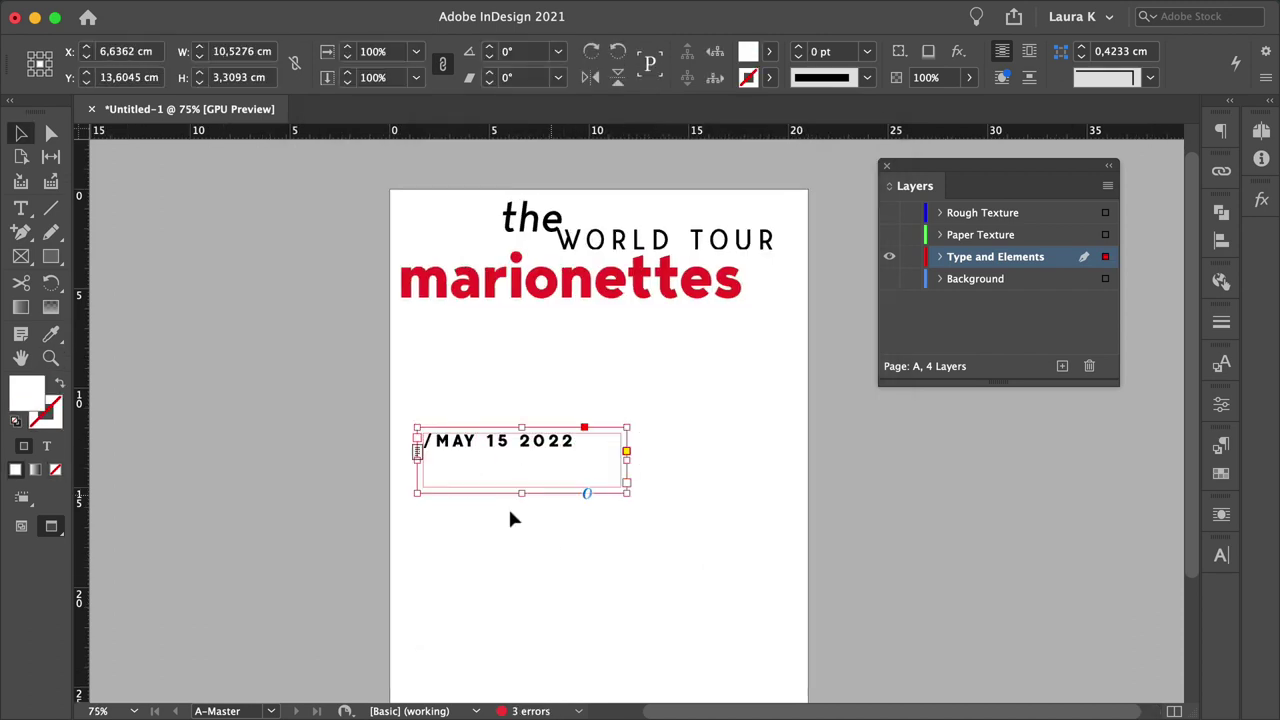
left_click_drag(521, 492, 521, 452)
left_click_drag(626, 451, 587, 452)
Enlarge the staggered August frames to show their text, then refit them closely around the overlapping lines.
left_click(663, 471)
left_click(623, 482)
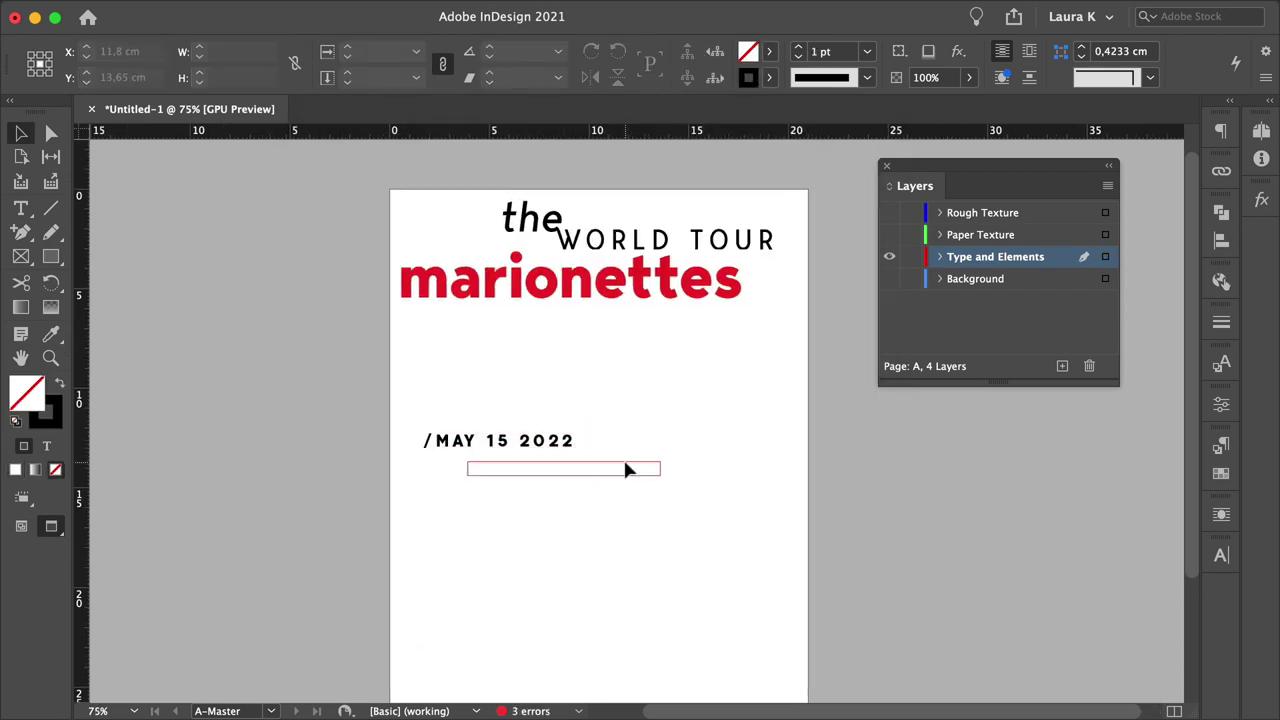
left_click(612, 462)
left_click_drag(643, 460, 571, 452)
left_click_drag(663, 462, 791, 491)
left_click(664, 484)
left_click_drag(790, 535, 650, 504)
left_click(742, 523)
Show the guides again and shift all four date frames slightly up and to the left.
scroll(742, 523, "down", 5)
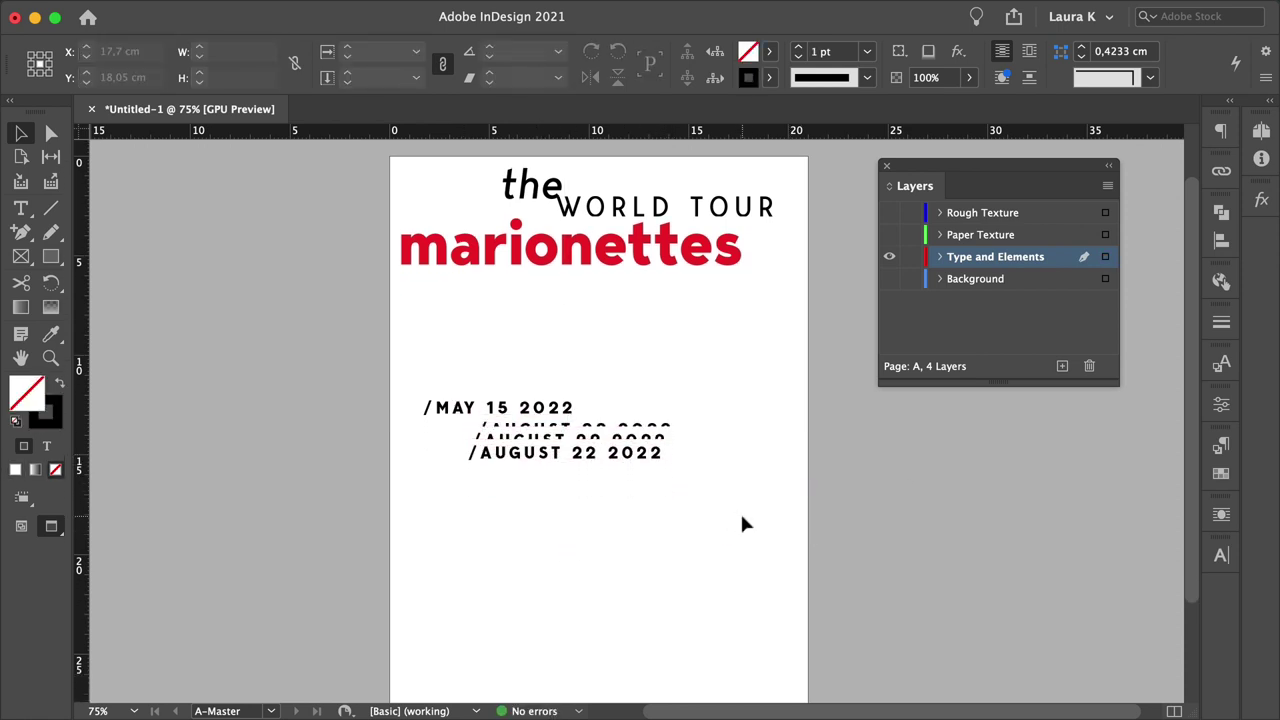
scroll(742, 523, "up", 2)
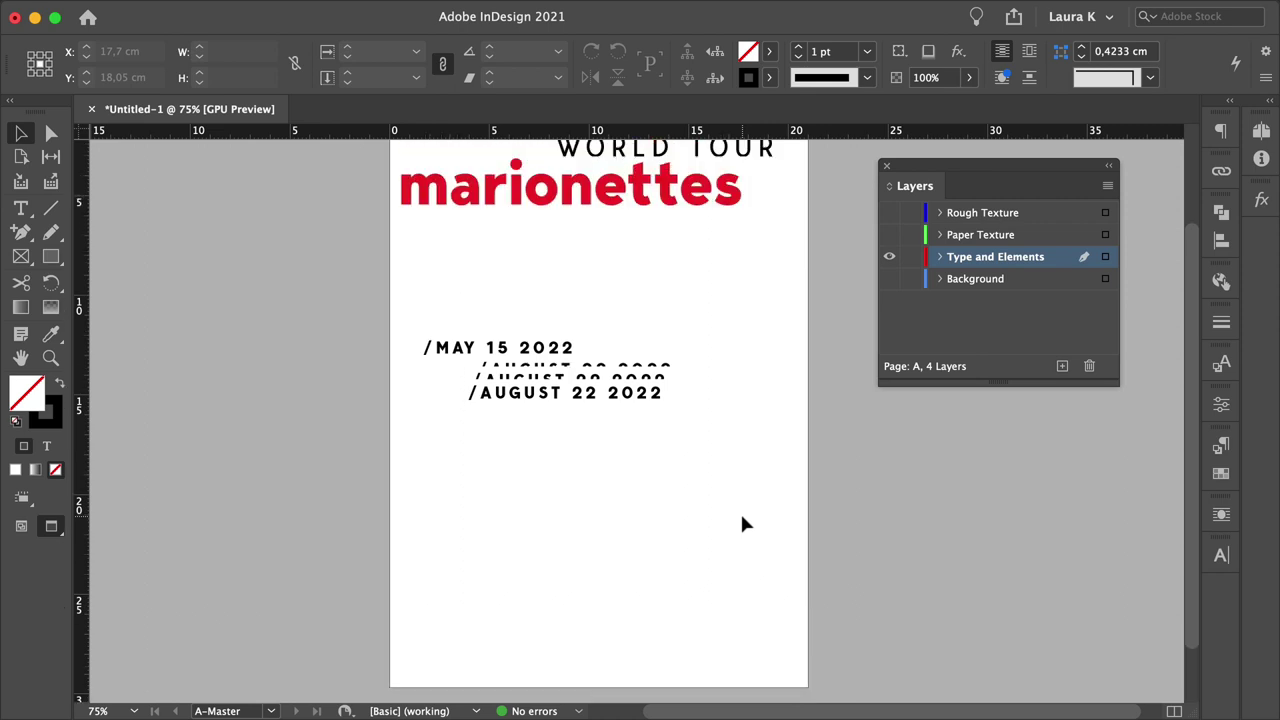
key("w")
left_click_drag(490, 276, 491, 338)
left_click(495, 346)
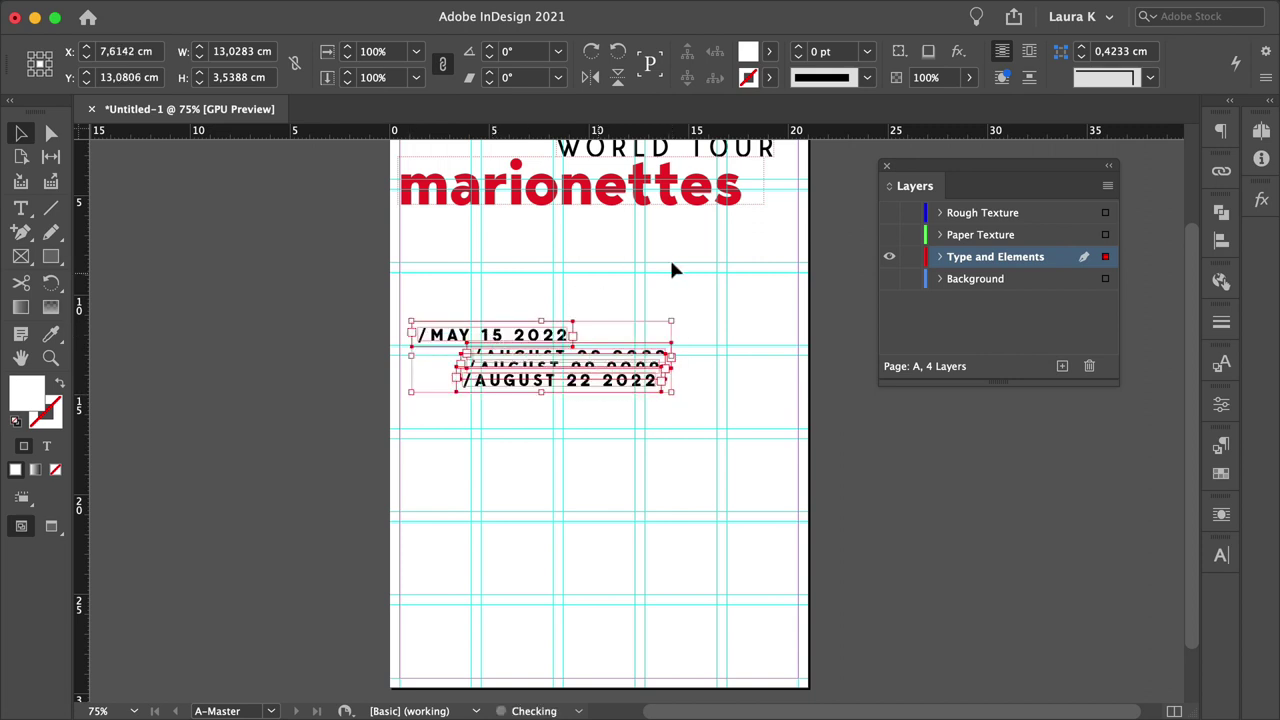
Place a copy of the lowest August frame lower on the page, enlarge it to 9,9 × 4,85 cm, and replace its text with "OPENING ACTS:".
left_click(651, 393)
left_click_drag(650, 386, 699, 571)
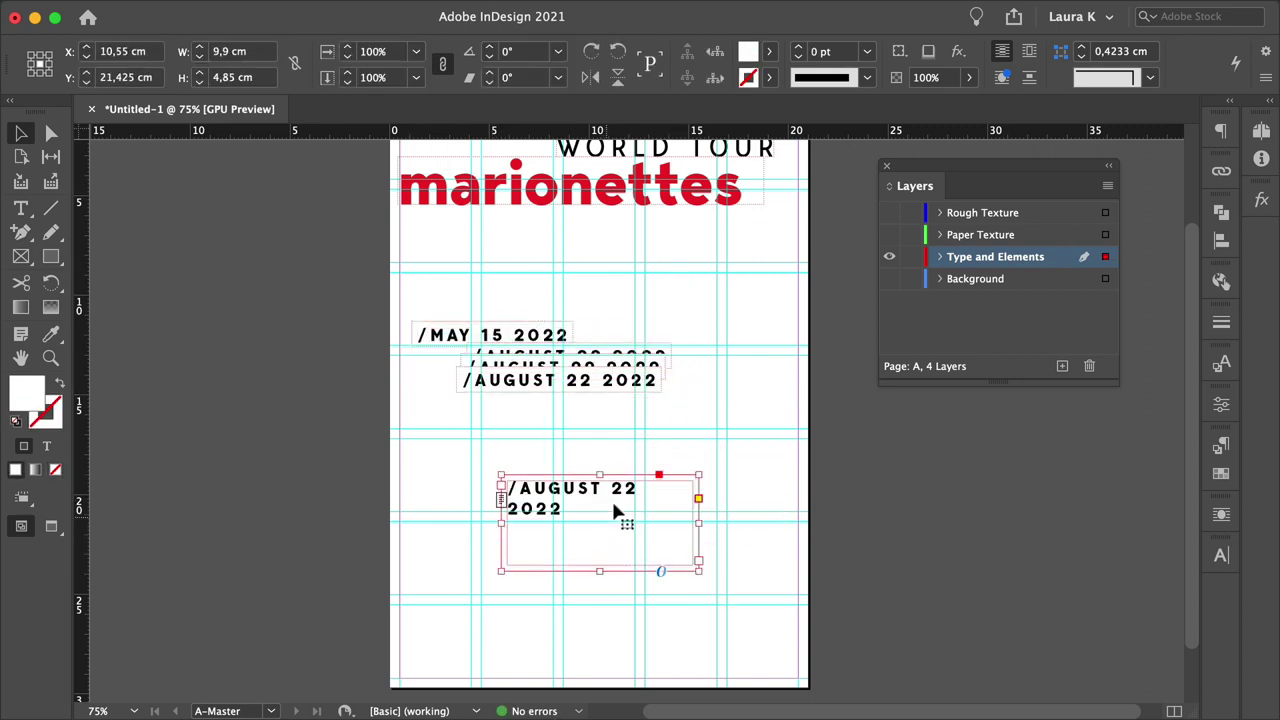
double_click(612, 508)
key("super+a")
type("OPENING AC")
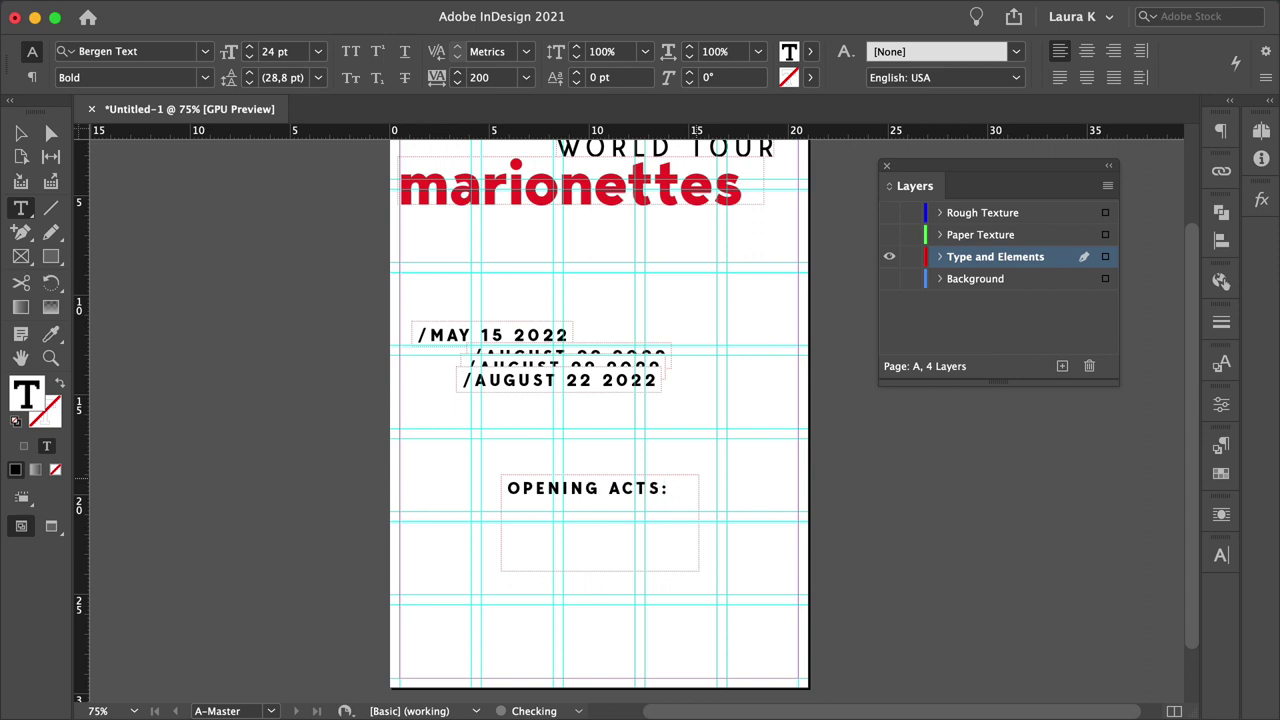
Format "OPENING ACTS:" with strikethrough, 18 pt size and 620 tracking.
key("super+a")
left_click(405, 78)
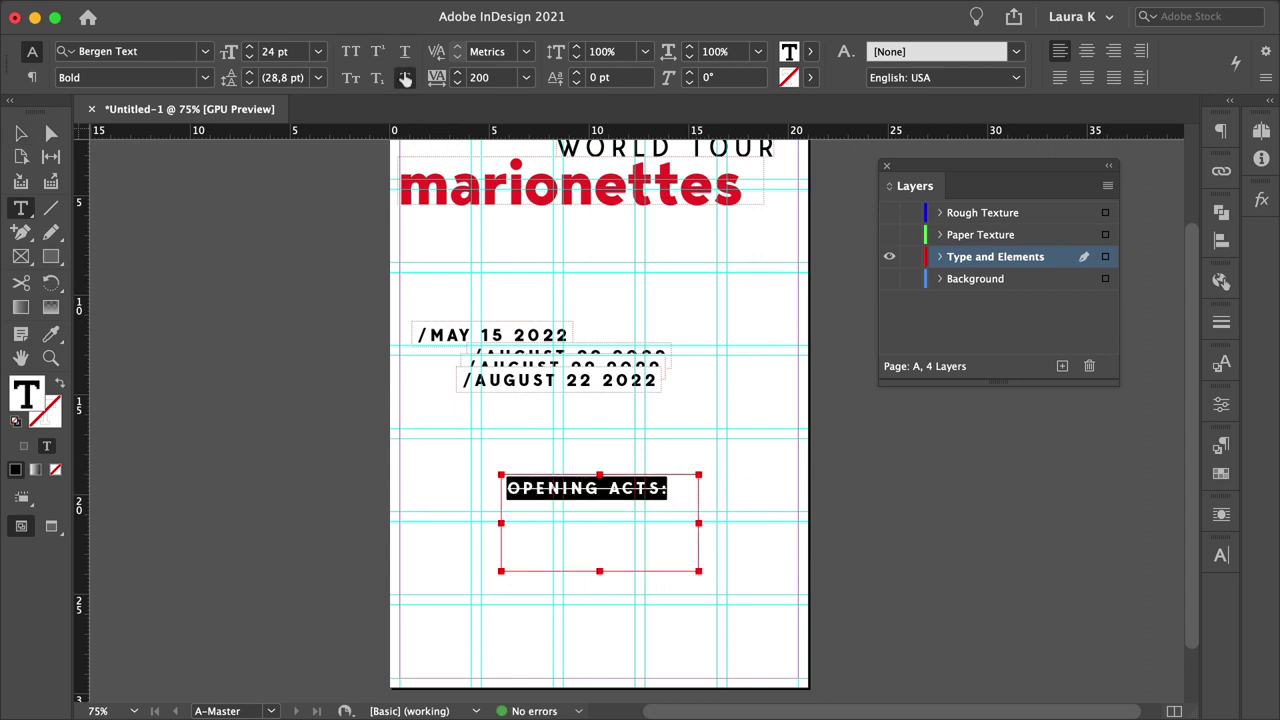
double_click(296, 53)
type("18")
double_click(501, 82)
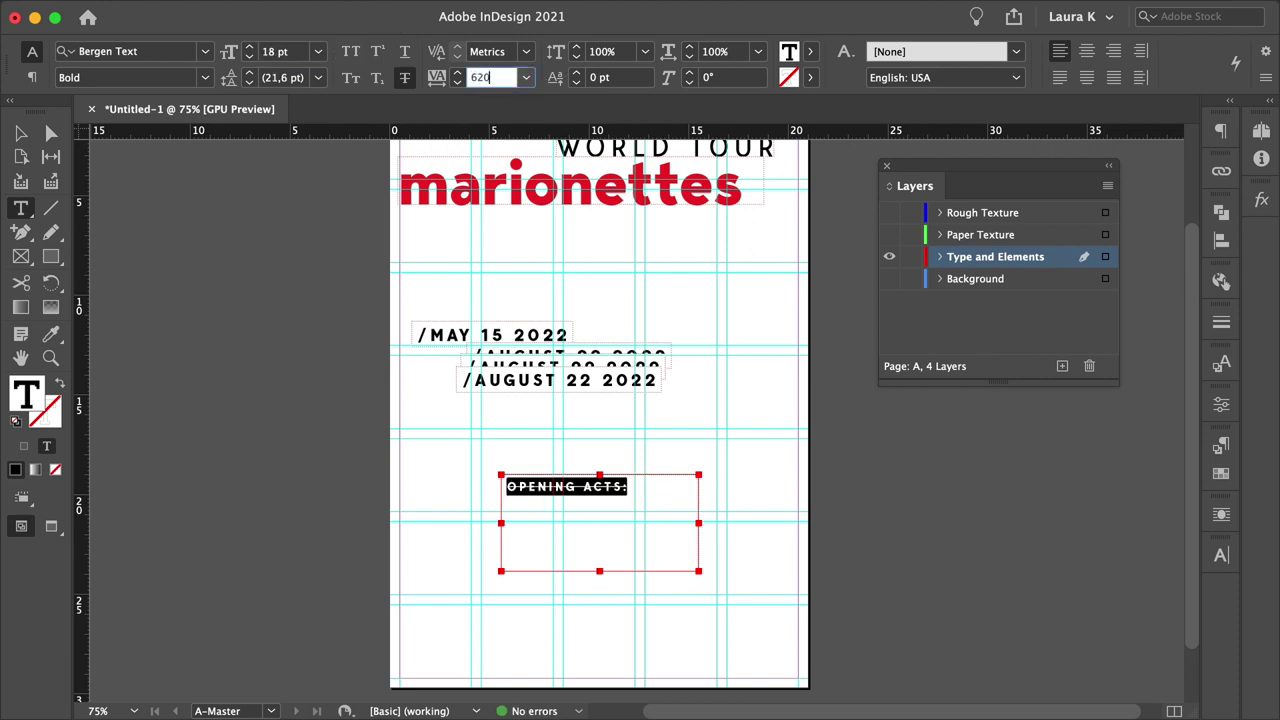
type("620")
key("Return")
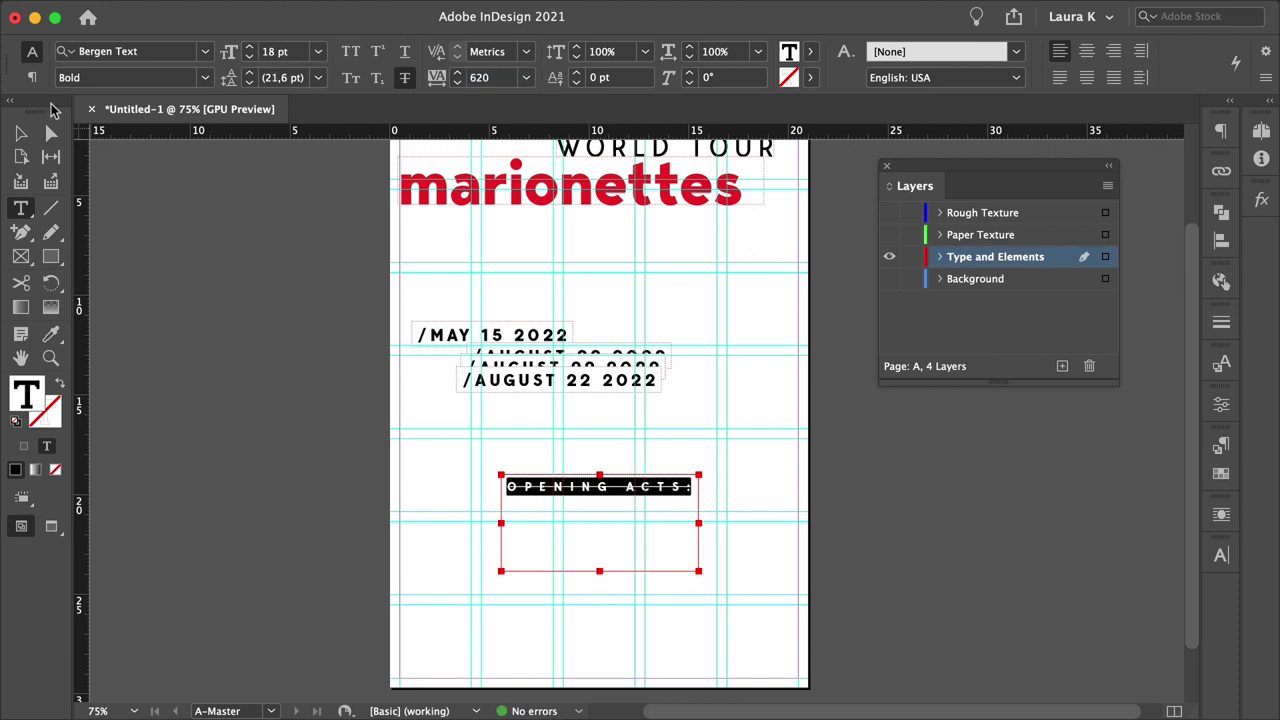
Color the "OPENING ACTS:" text with the red swatch.
left_click(810, 51)
scroll(675, 240, "up", 2)
left_click(671, 288)
key("Escape")
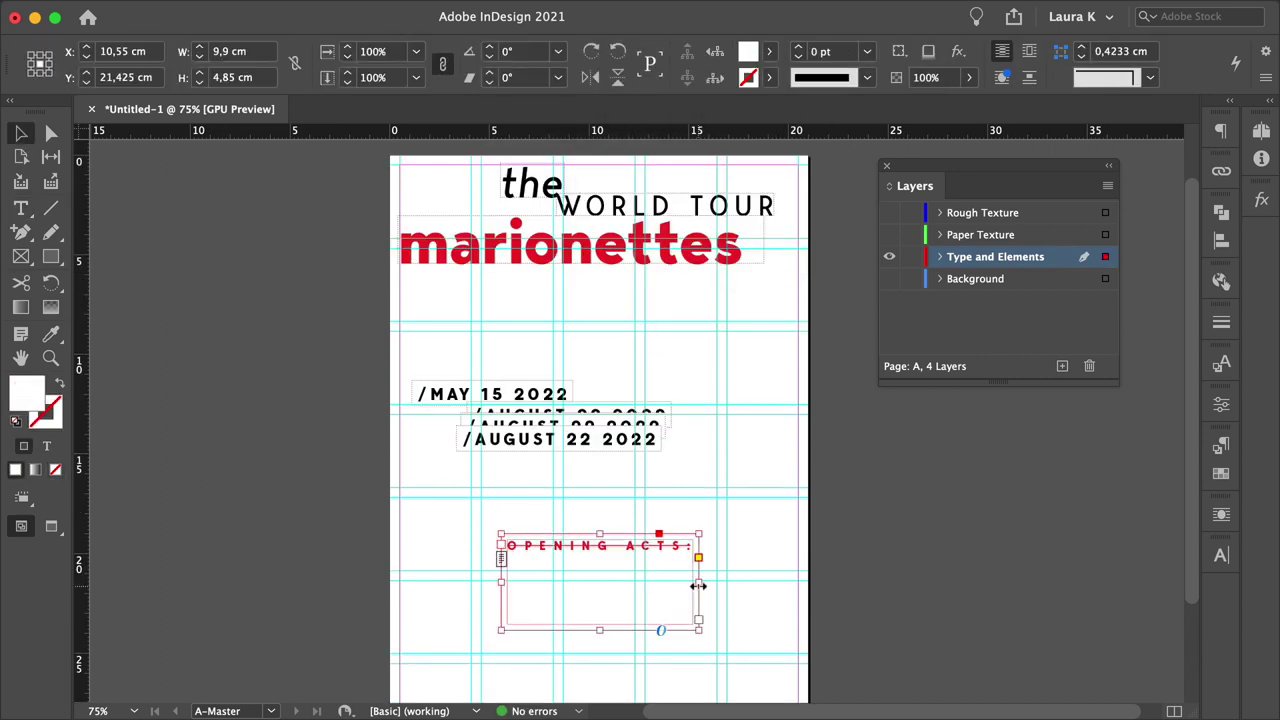
Reduce the "OPENING ACTS:" frame to 6,3 × 1,87 cm, move it toward the lower right of the page, and duplicate it directly beneath.
left_click_drag(698, 583, 656, 583)
left_click_drag(656, 629, 660, 568)
scroll(660, 568, "down", 4)
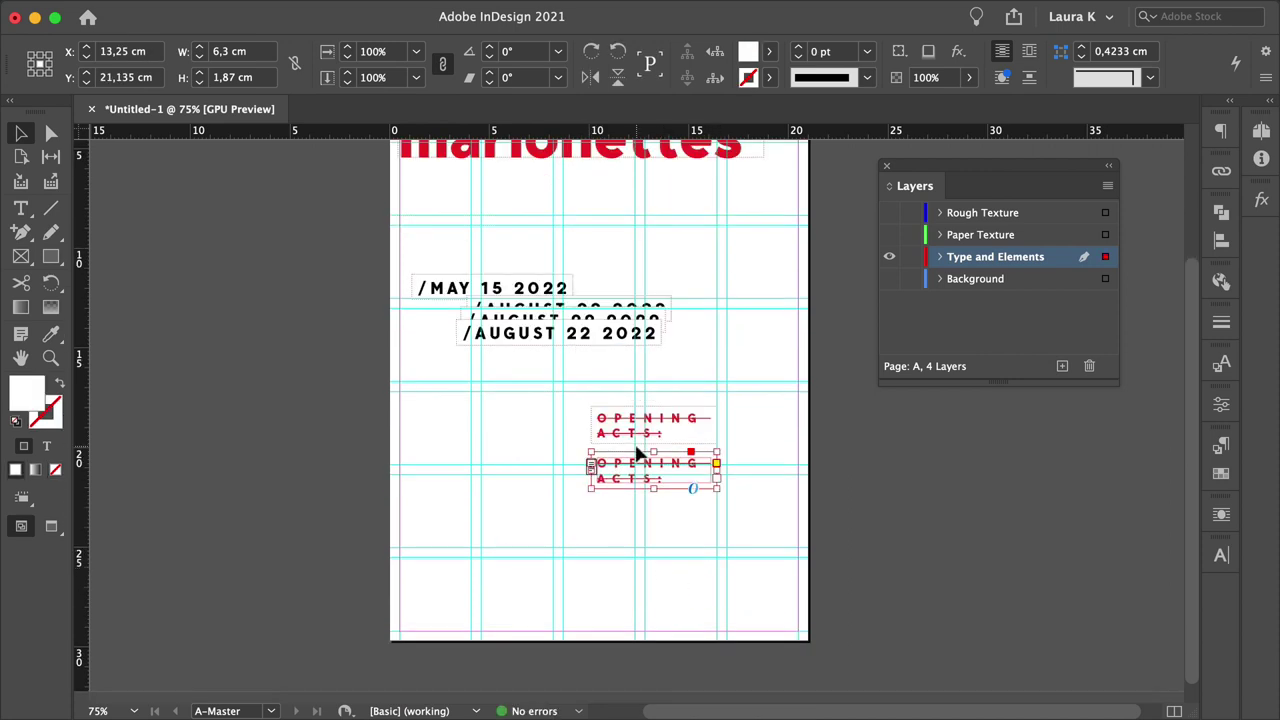
Enlarge the lower "OPENING ACTS:" copy and replace its text with "/obit", without strikethrough and in the Black copy swatch.
left_click_drag(654, 523, 654, 577)
double_click(677, 543)
key("super+a")
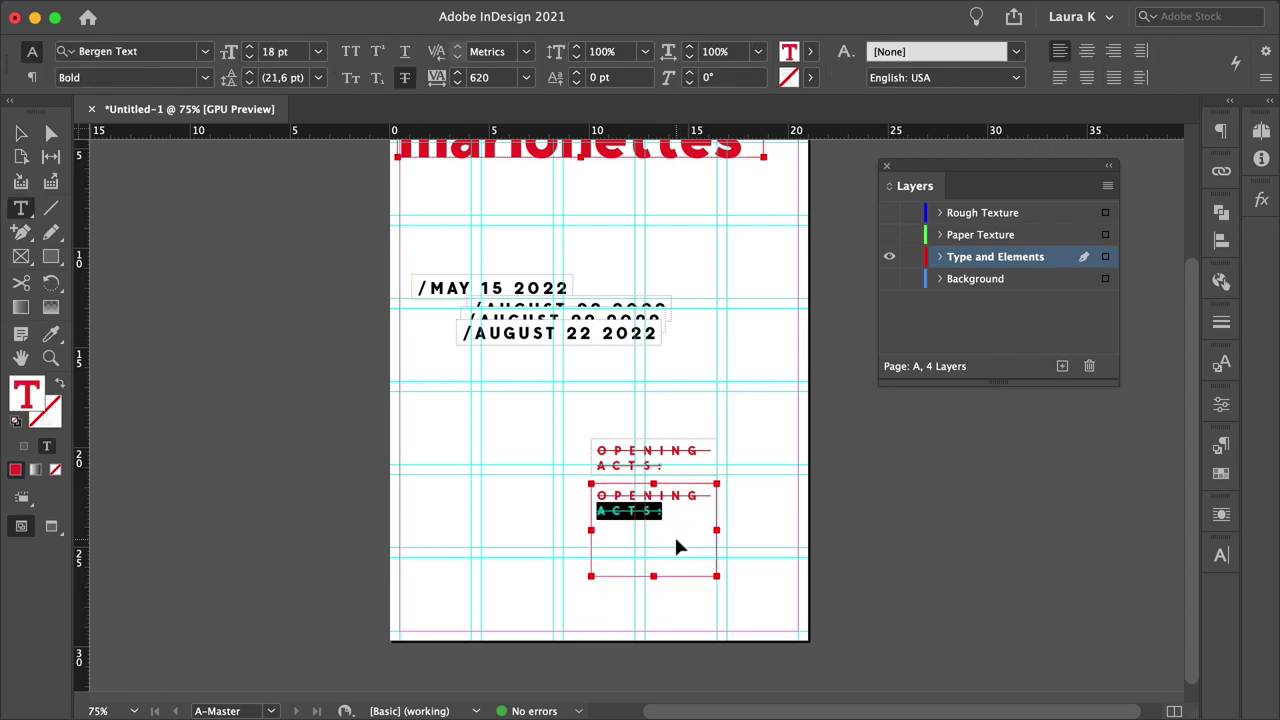
type("/")
key("super+a")
left_click(405, 78)
left_click(811, 52)
left_click(649, 267)
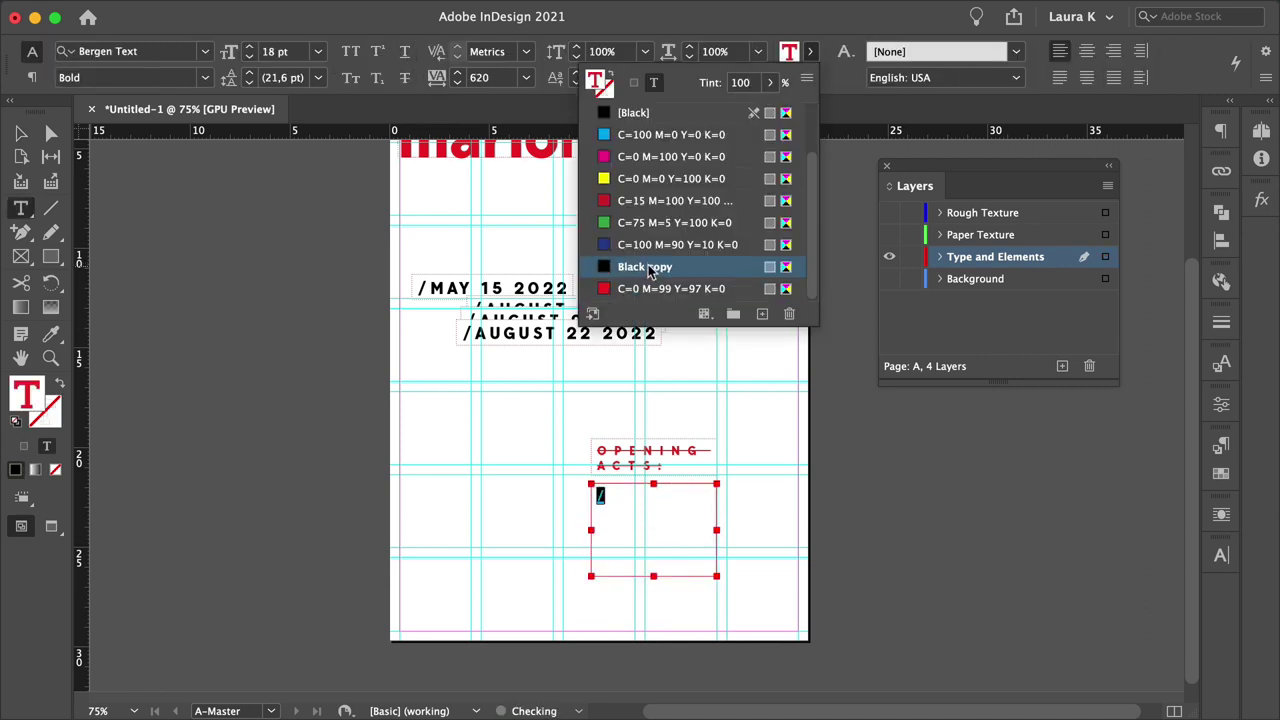
left_click(659, 503)
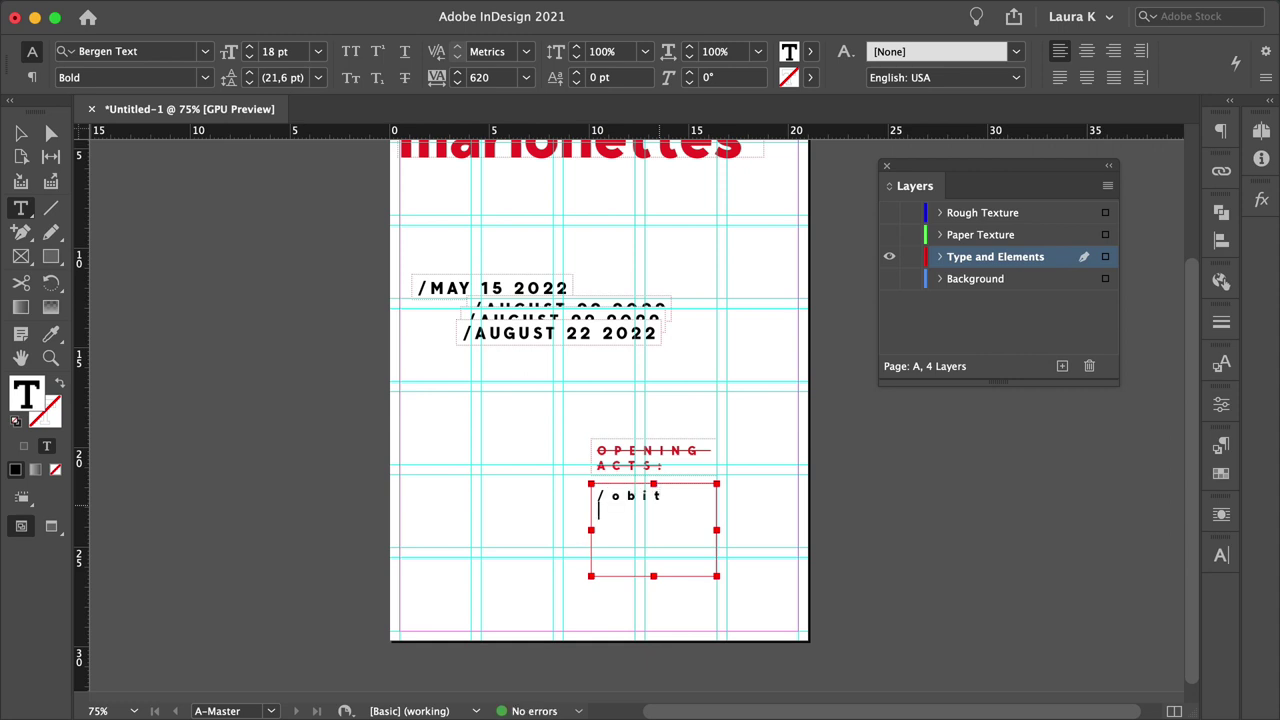
Enlarge the acts frame to 9,7 × 6,13 cm and add the lines "//doorsim", "///cameo", "////manadas" and "/////desun".
left_click(22, 132)
left_click_drag(717, 576, 785, 606)
double_click(735, 514)
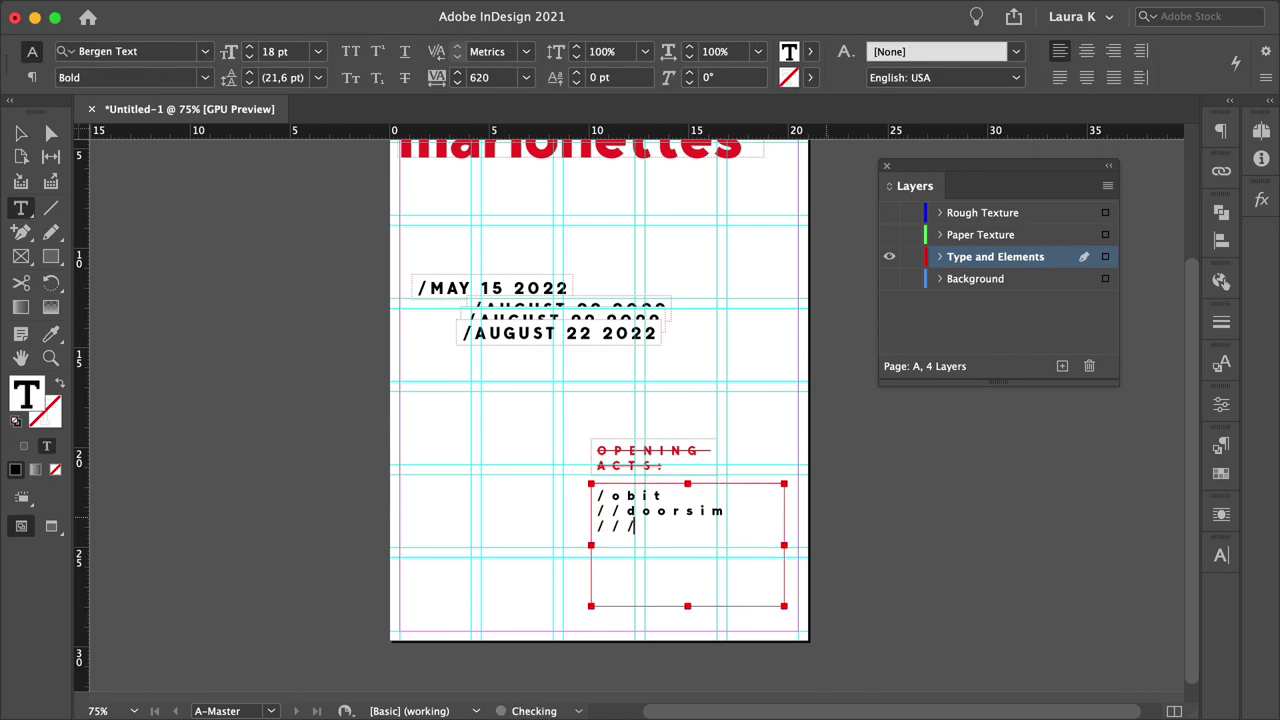
left_click(22, 132)
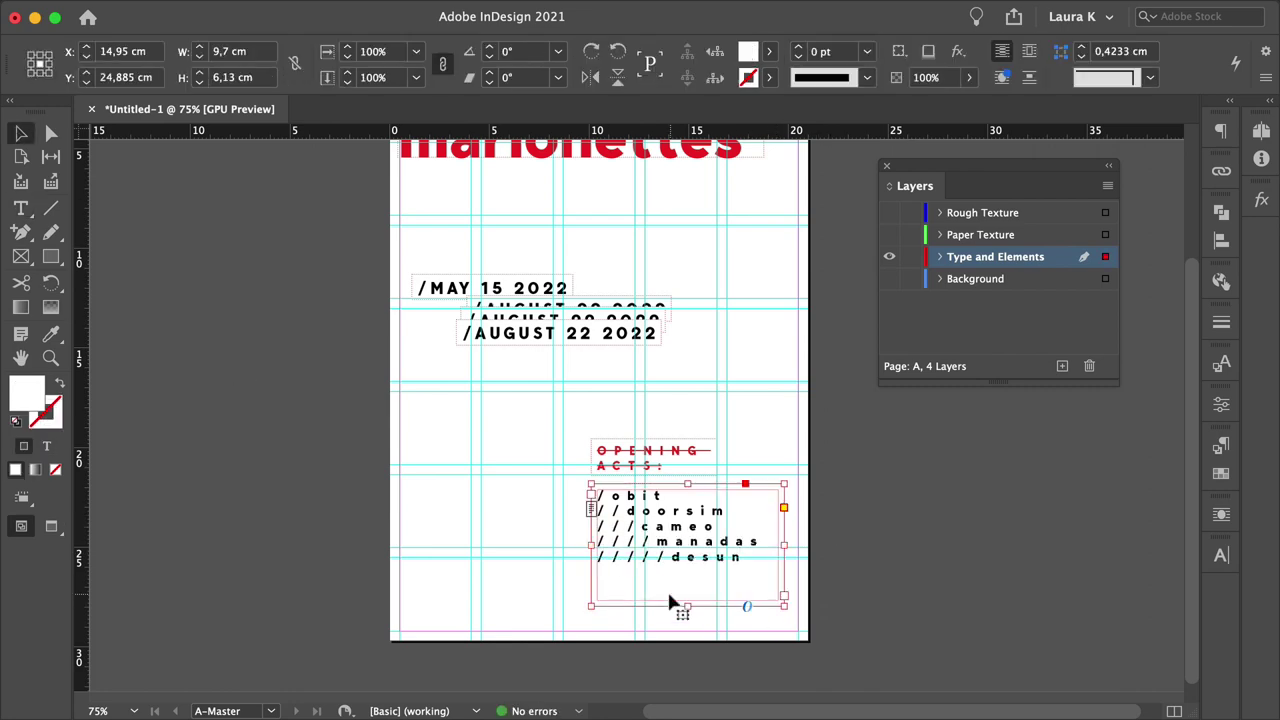
Fit the acts list frame to about 8,61 × 4,16 cm and tuck it directly under the "OPENING ACTS:" heading.
double_click(688, 606)
double_click(785, 525)
key("super+equal")
key("super+equal")
left_click_drag(606, 536, 606, 522)
key("shift+Up")
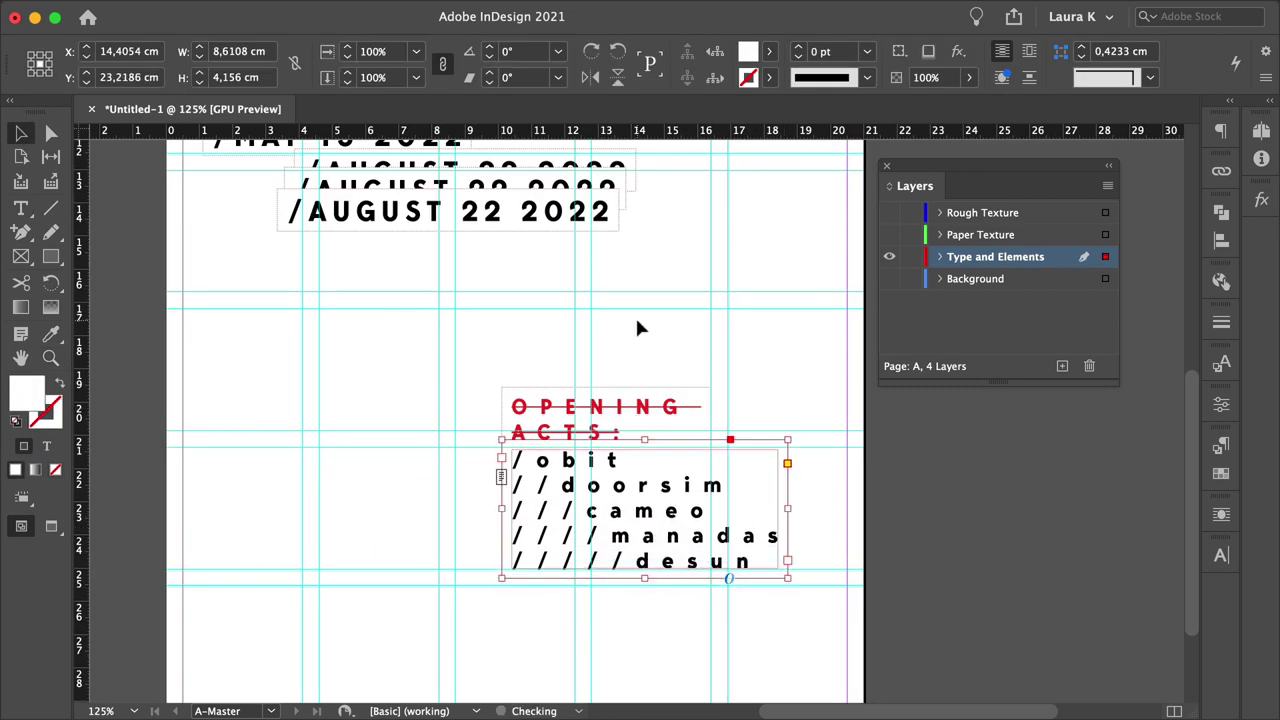
Group the "OPENING ACTS:" heading with the list of acts.
left_click_drag(637, 322, 657, 468)
key("super+g")
key("super+minus")
key("super+minus")
left_click(534, 401)
scroll(532, 440, "up", 3)
Duplicate the lowest August date frame, enlarge the copy to about 15,24 × 3,77 cm, and place it just beneath the date stack.
left_click(474, 434)
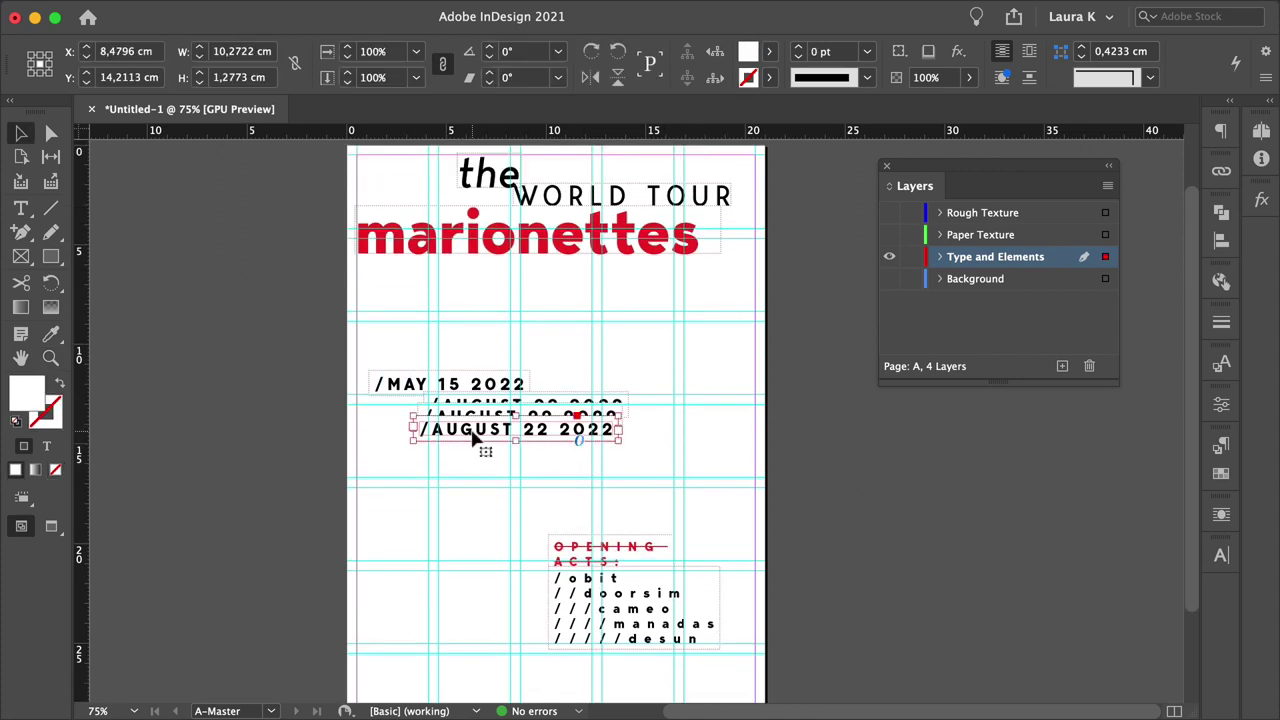
left_click_drag(475, 431, 468, 533)
left_click_drag(611, 541, 711, 591)
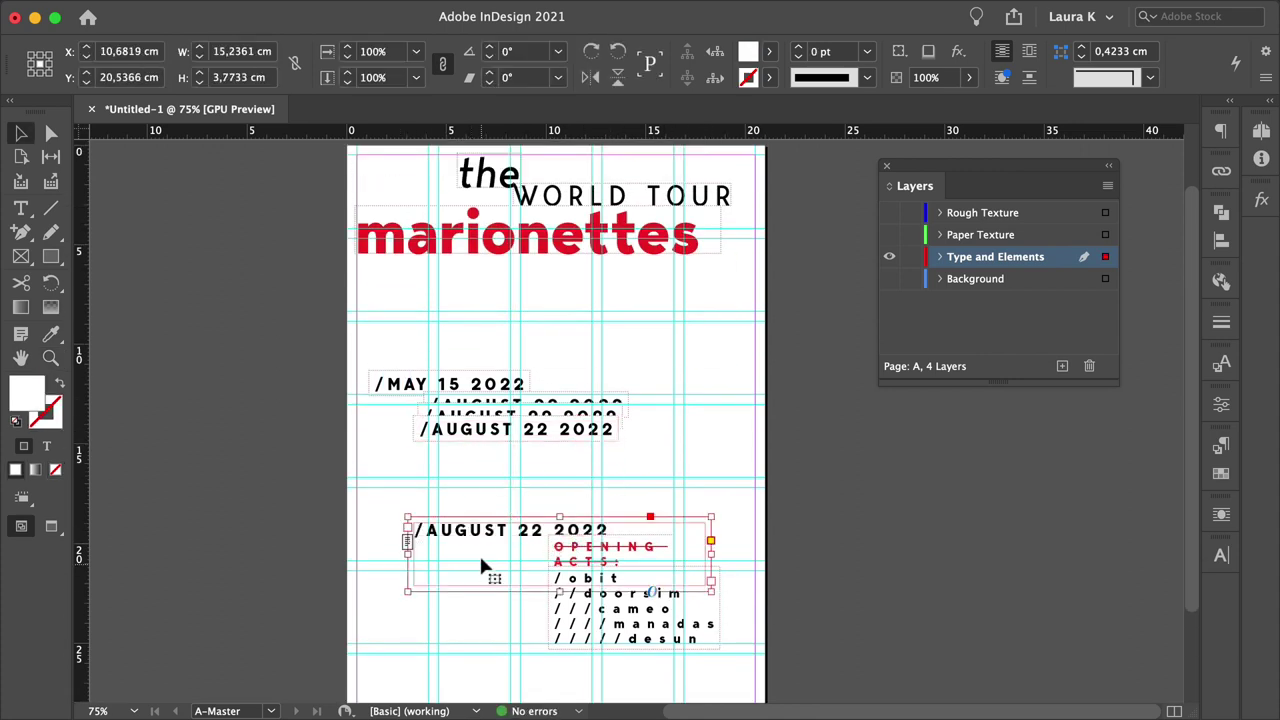
left_click_drag(480, 556, 443, 499)
Replace the text in the enlarged date copy with "05.15–18.22".
double_click(449, 478)
key("super+a")
type("0")
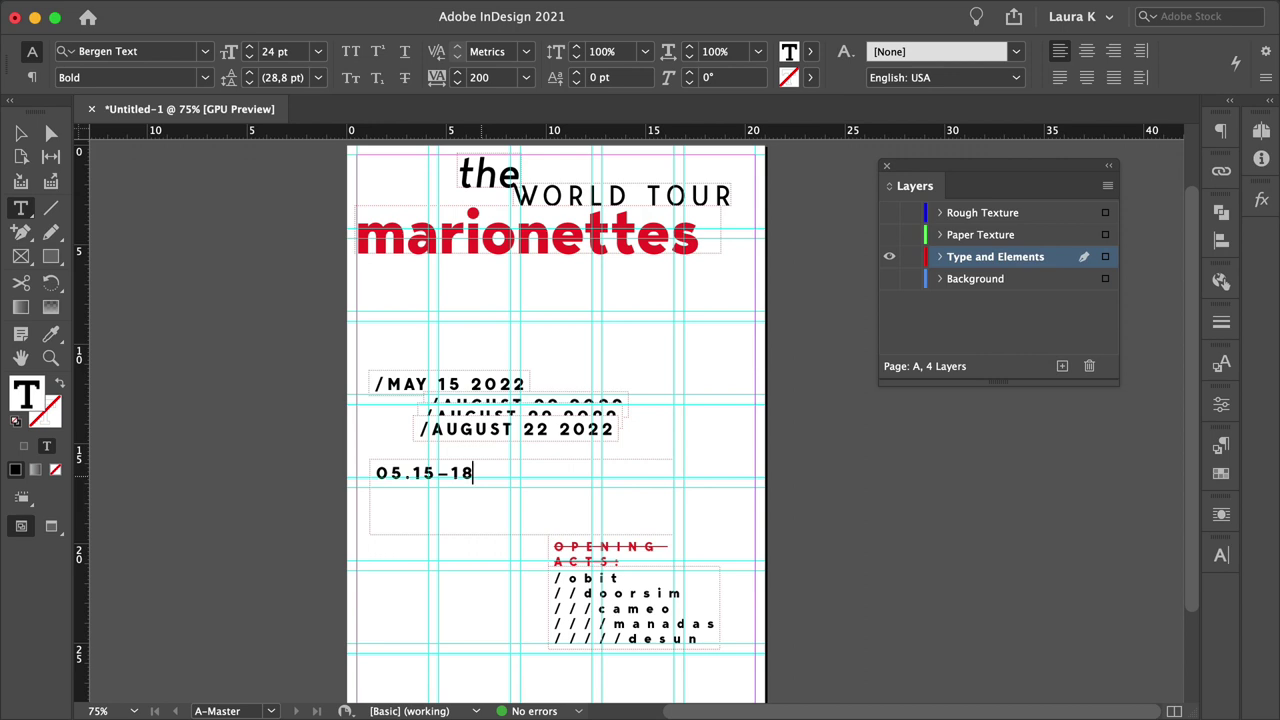
left_click(22, 134)
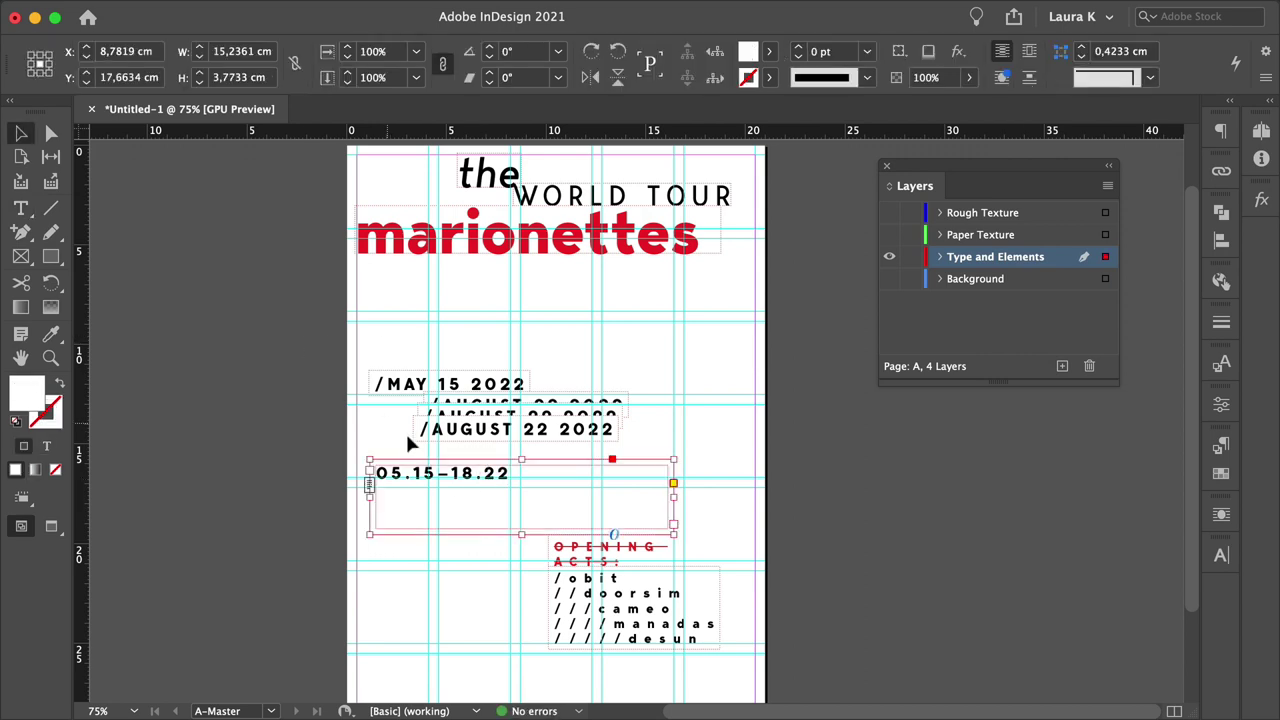
Set the "05.15–18.22" text to 53 pt with tracking 0 and swap its fill and stroke to make it outlined.
double_click(443, 475)
key("super+a")
left_click(285, 54)
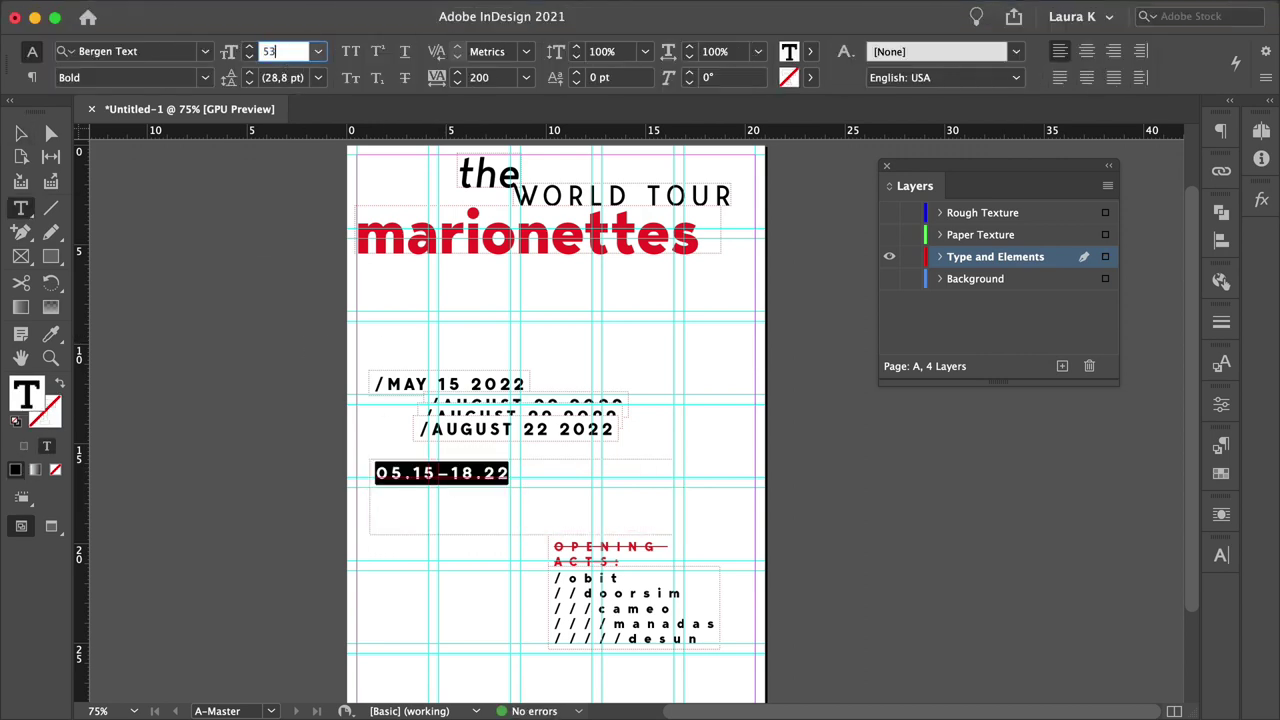
type("53")
key("Return")
left_click(526, 77)
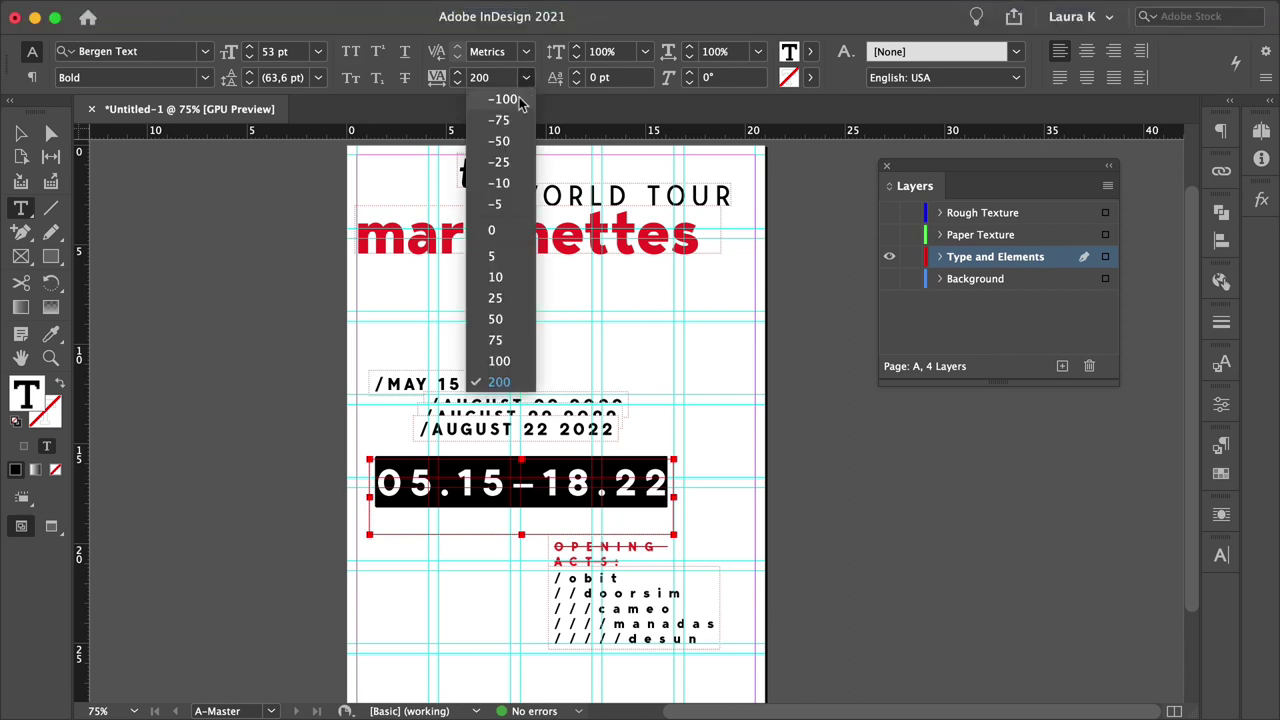
left_click(491, 230)
left_click(60, 384)
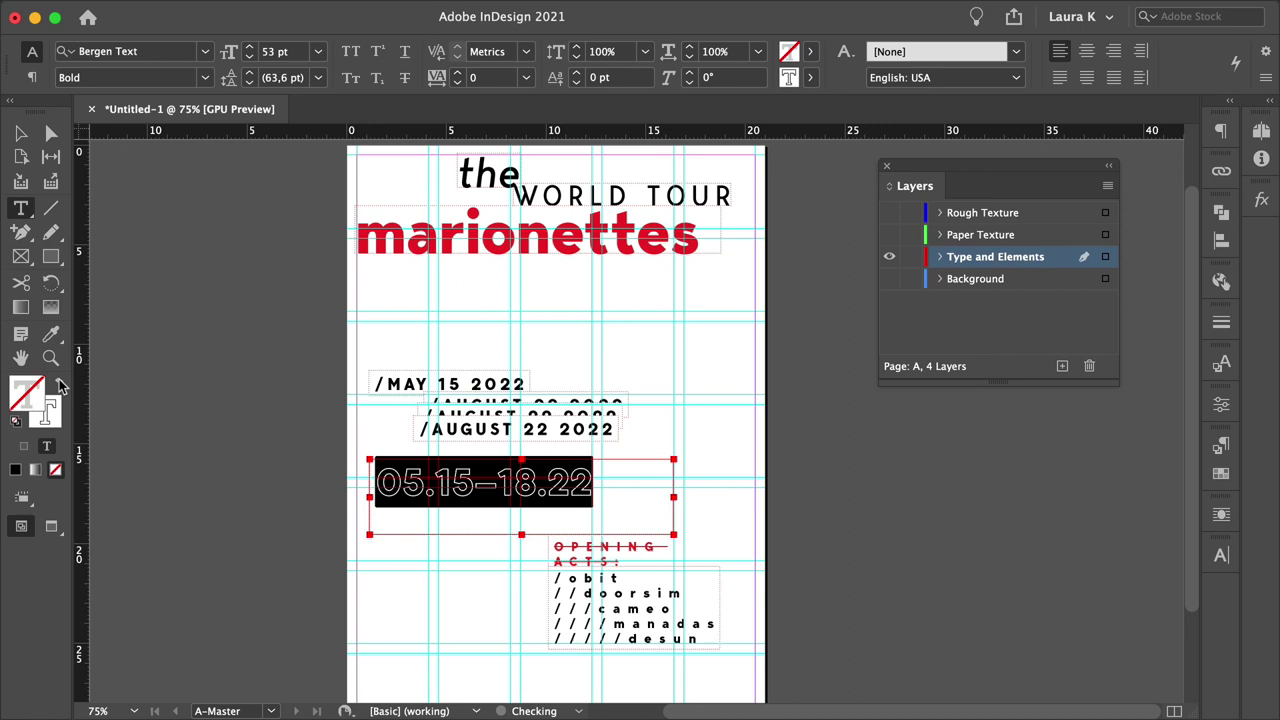
Fit the outlined date's frame to its text at about 11,46 × 2,1 cm and rotate it 90°.
left_click(21, 133)
double_click(673, 534)
left_click_drag(552, 490, 720, 476)
key("r")
left_click_drag(775, 468, 655, 350)
key("v")
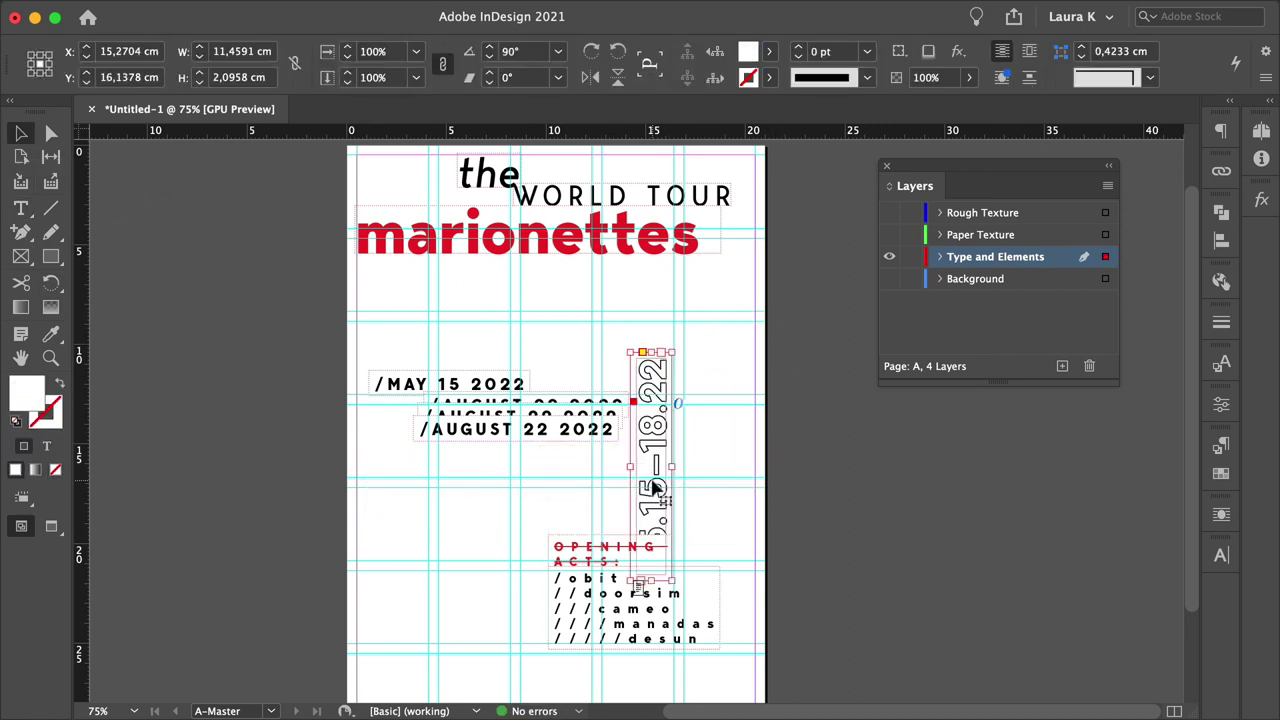
Overlap two offset copies of the vertical outlined date at the end of the title and remove their frame fill.
left_click_drag(655, 490, 718, 340)
left_click_drag(686, 456, 734, 382)
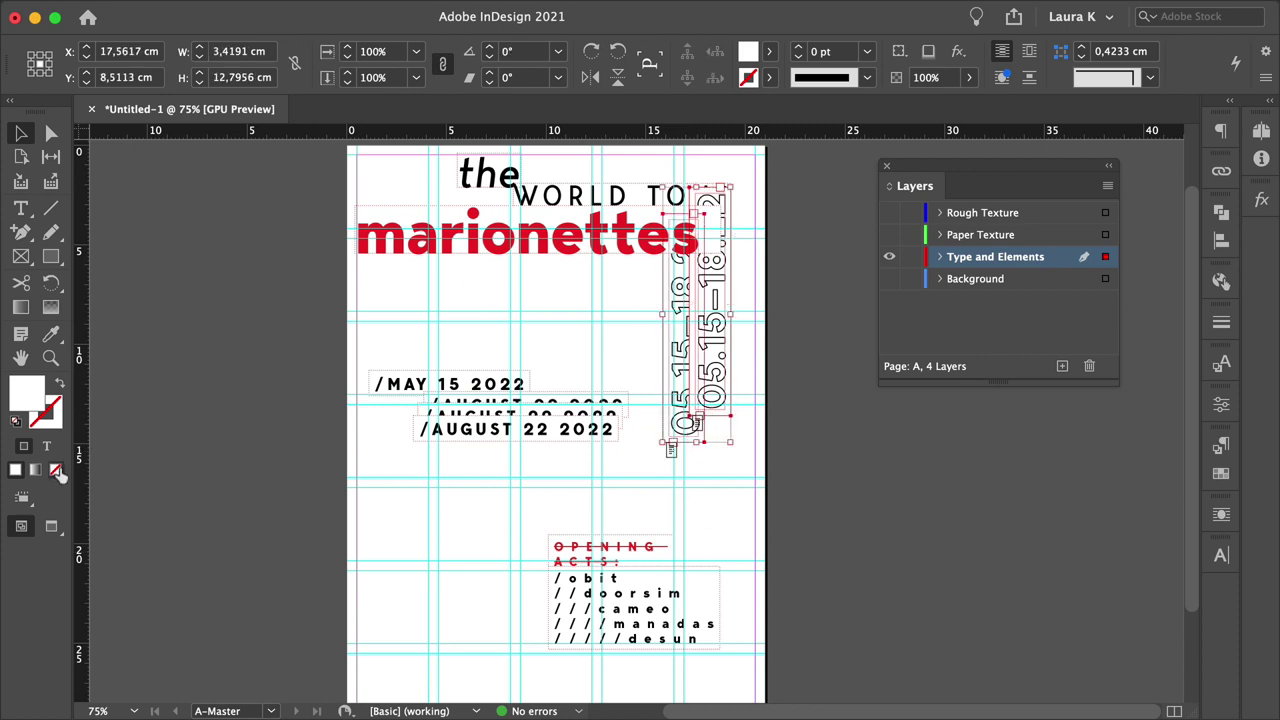
left_click(56, 470)
left_click(312, 538)
Nudge the inner vertical date closer to the outer copy and slightly upward.
left_click(694, 429)
key("shift+Right")
key("shift+Right")
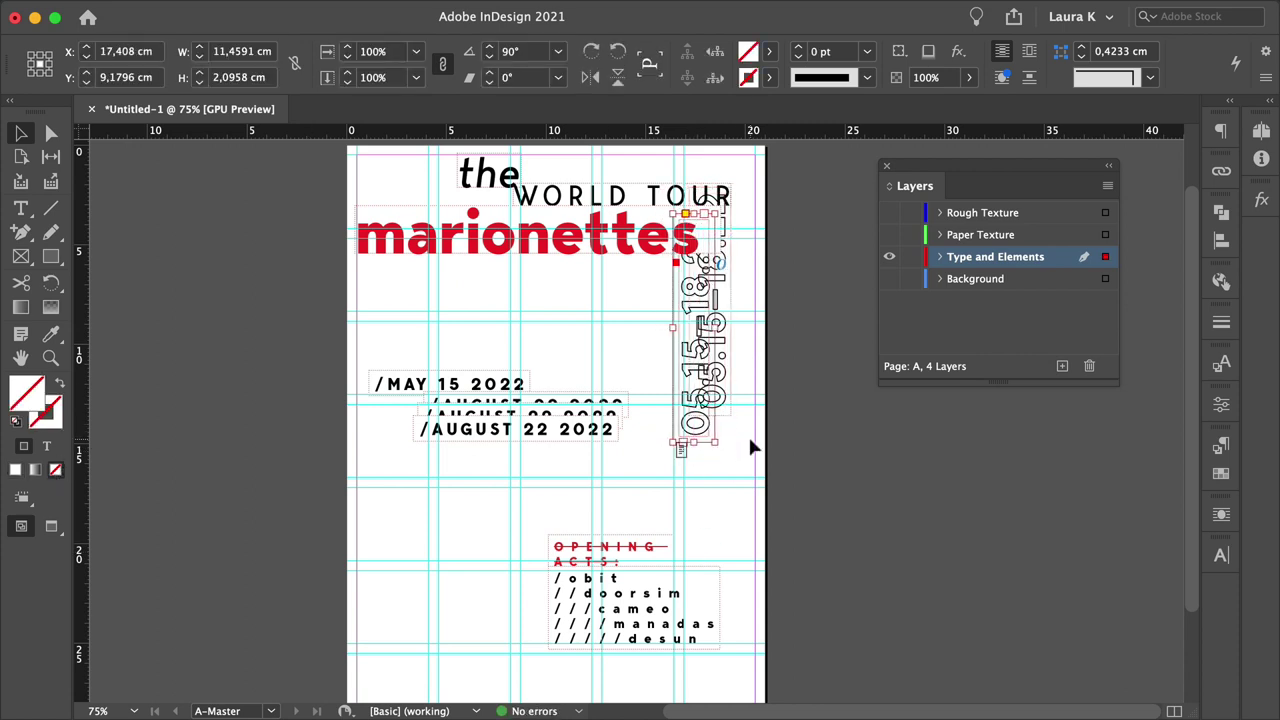
key("shift+Left")
key("shift+Up")
key("ctrl+z")
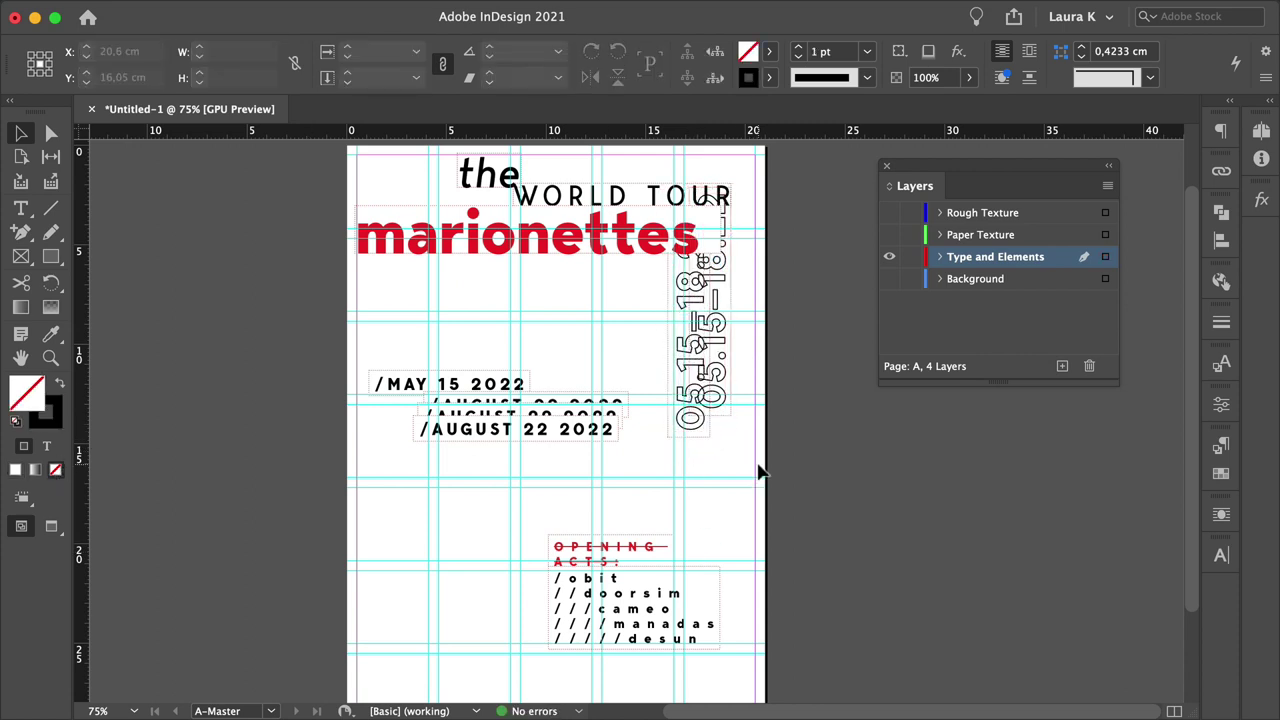
Duplicate the lowest August date frame beneath the date stack and replace the copy's text with "/////".
left_click_drag(554, 434, 554, 509)
double_click(554, 507)
key("super+a")
type("/")
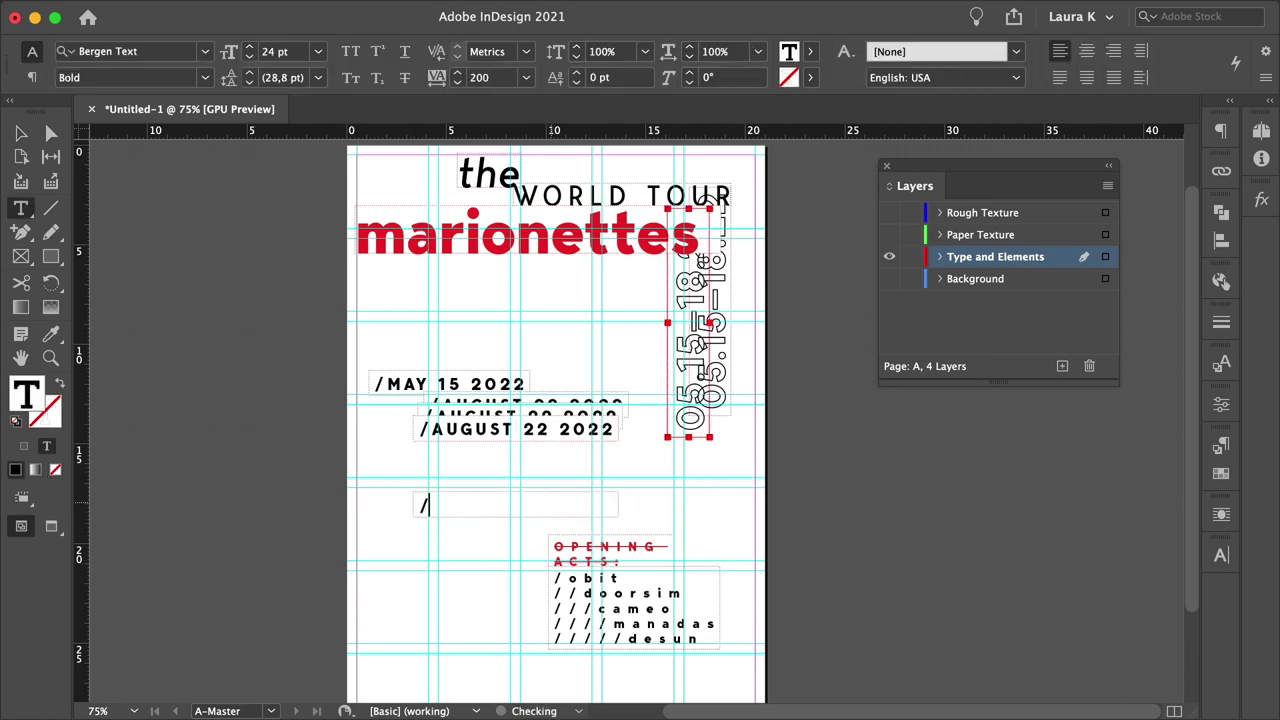
key("ctrl+z")
key("ctrl+z")
key("ctrl+z")
key("ctrl+z")
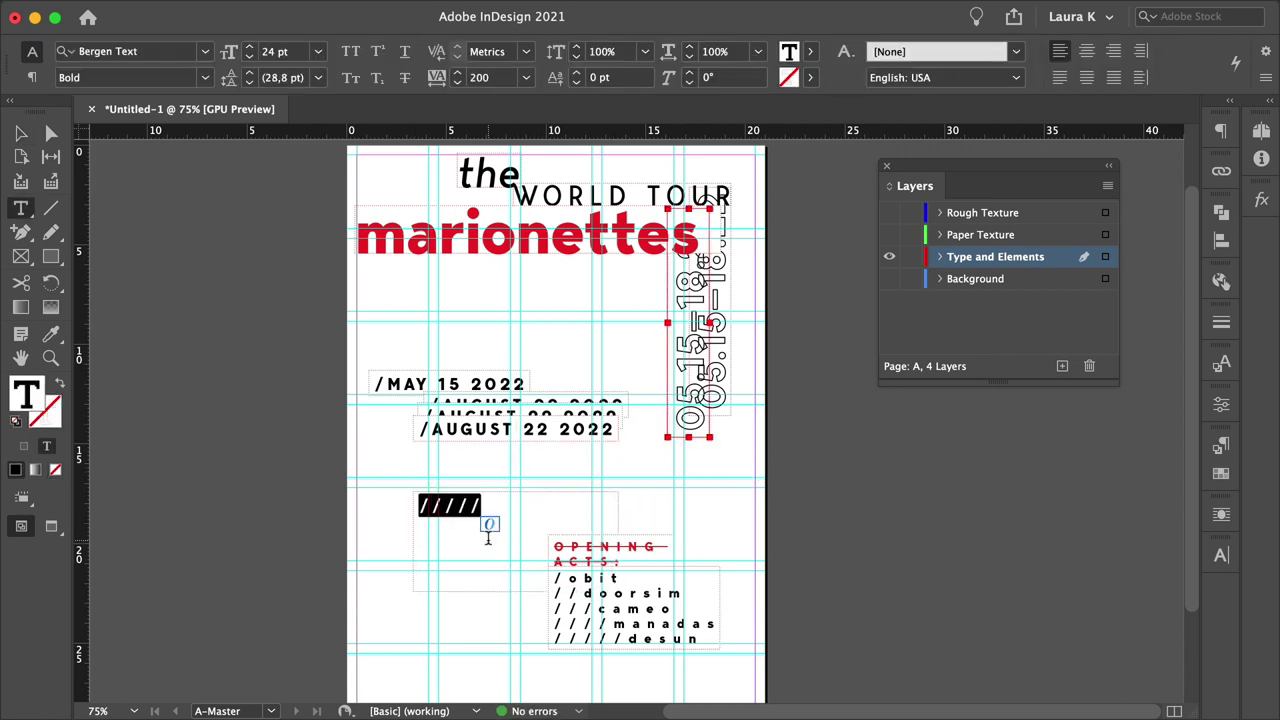
Enlarge the slashes frame to about 17,75 × 4,41 cm, rotate it 90°, and place it along the page's right side.
left_click(20, 133)
left_click(500, 540)
left_click_drag(618, 591, 768, 581)
key("r")
left_click_drag(772, 580, 630, 350)
key("v")
left_click_drag(592, 503, 688, 473)
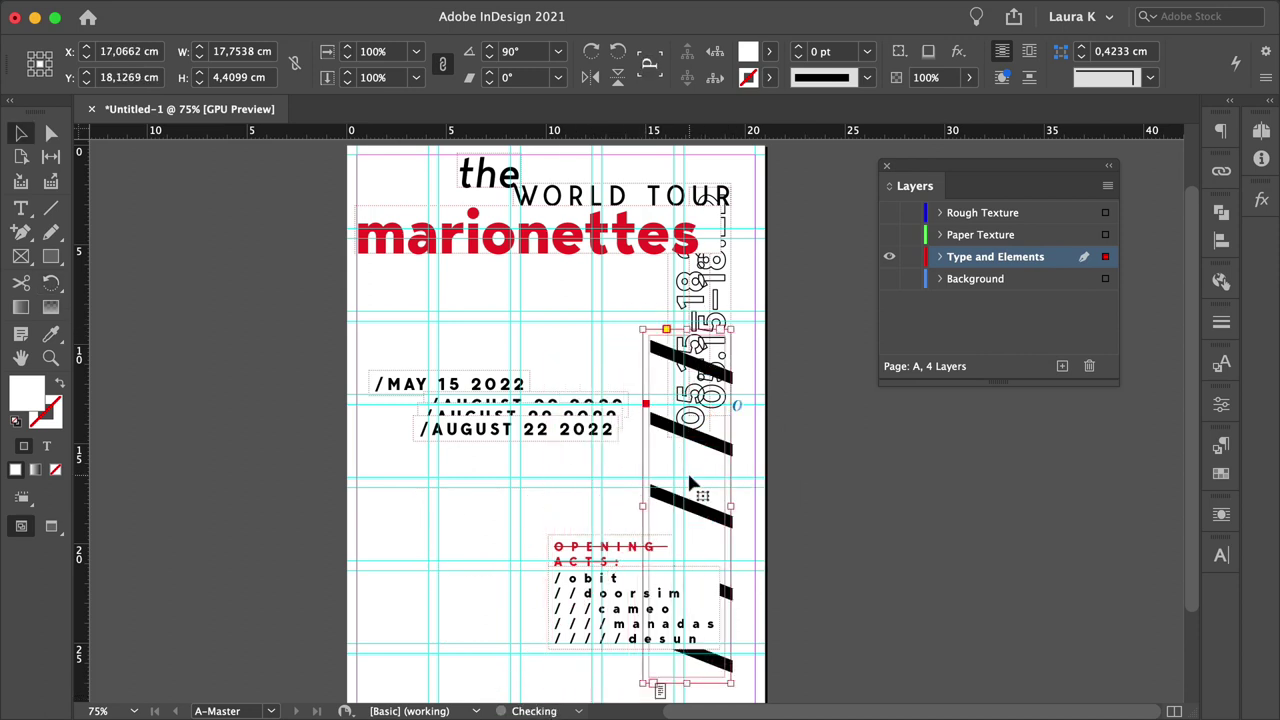
Set the tracking of the large slashes to 0.
double_click(689, 472)
key("ctrl+a")
left_click(526, 77)
left_click(509, 233)
key("Escape")
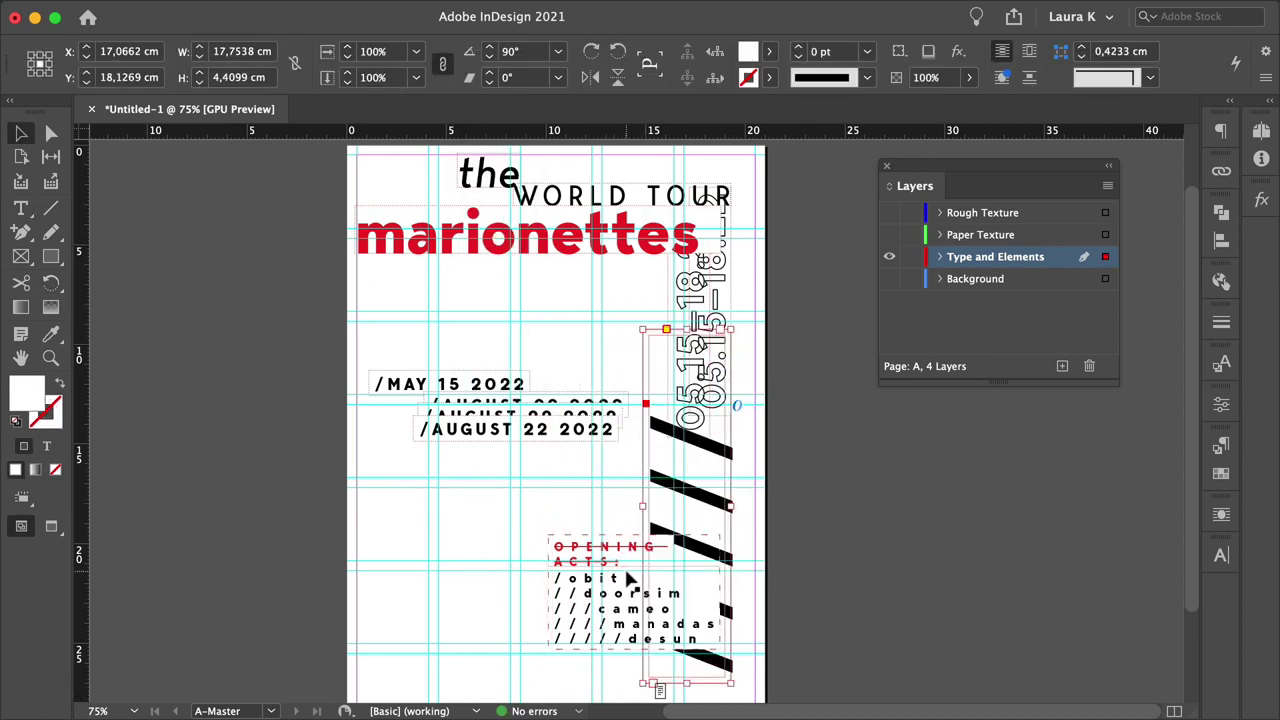
Move the slashes frame down toward the foot of the page and preview the layout without guides.
scroll(628, 572, "down", 3)
left_click_drag(668, 402, 671, 439)
left_click(870, 460)
key("w")
scroll(785, 464, "up", 1)
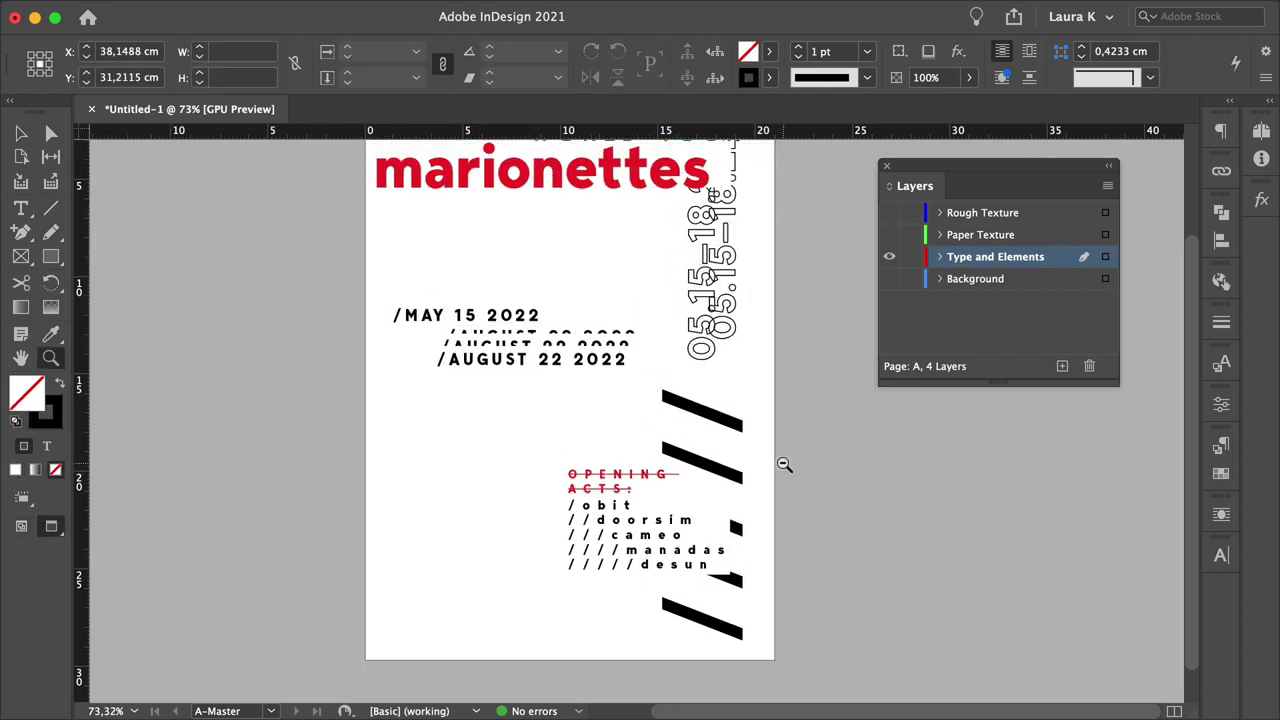
scroll(716, 402, "up", 3)
key("z")
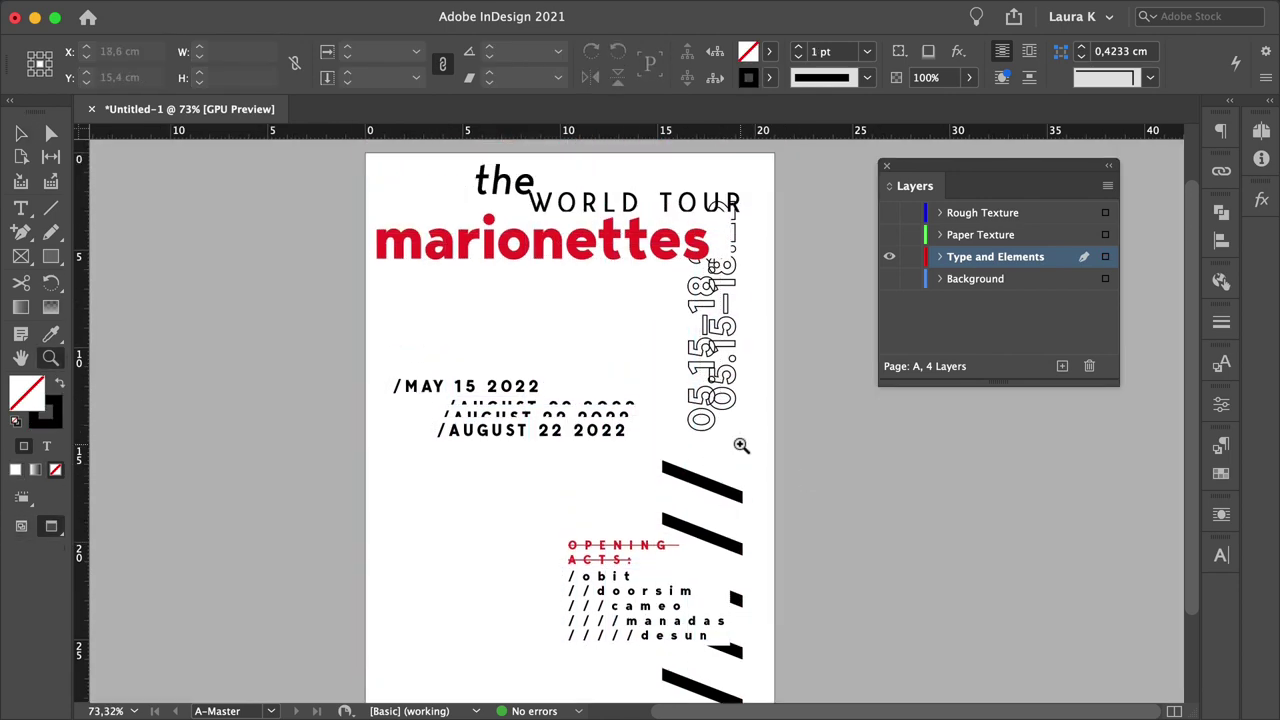
scroll(733, 446, "down", 1)
scroll(540, 361, "down", 1)
left_click_drag(369, 193, 822, 660)
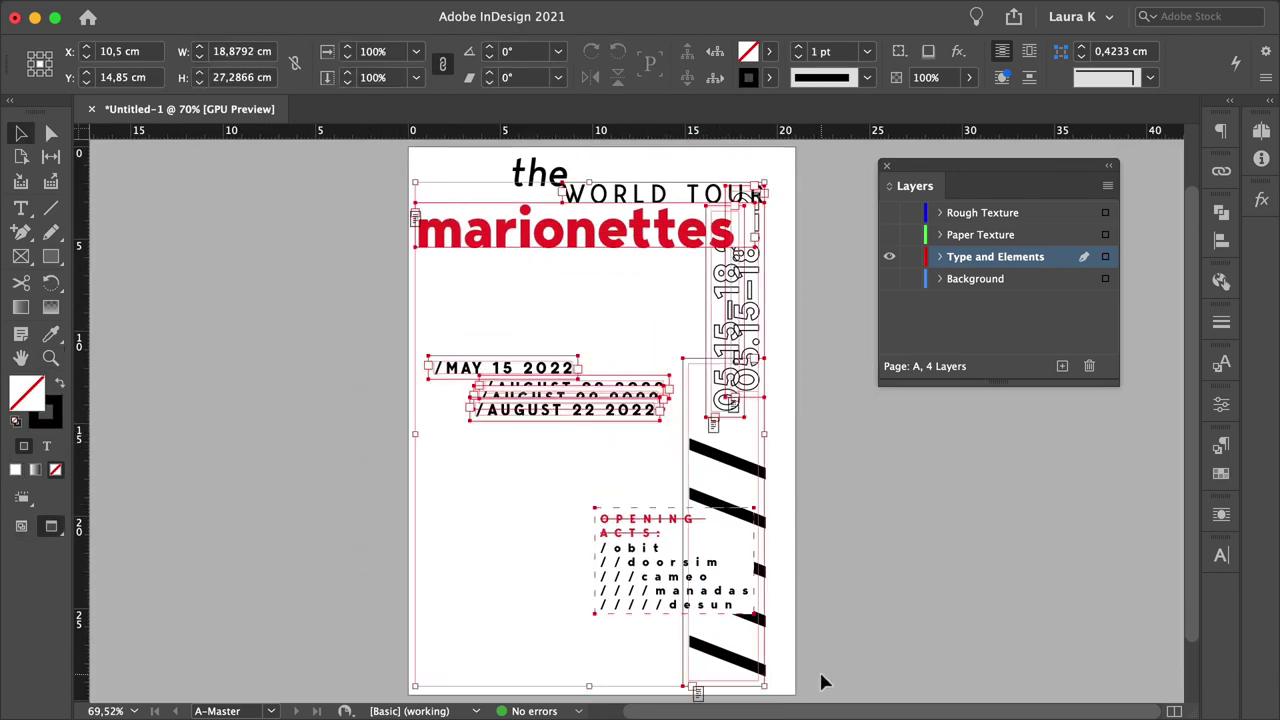
left_click(893, 652)
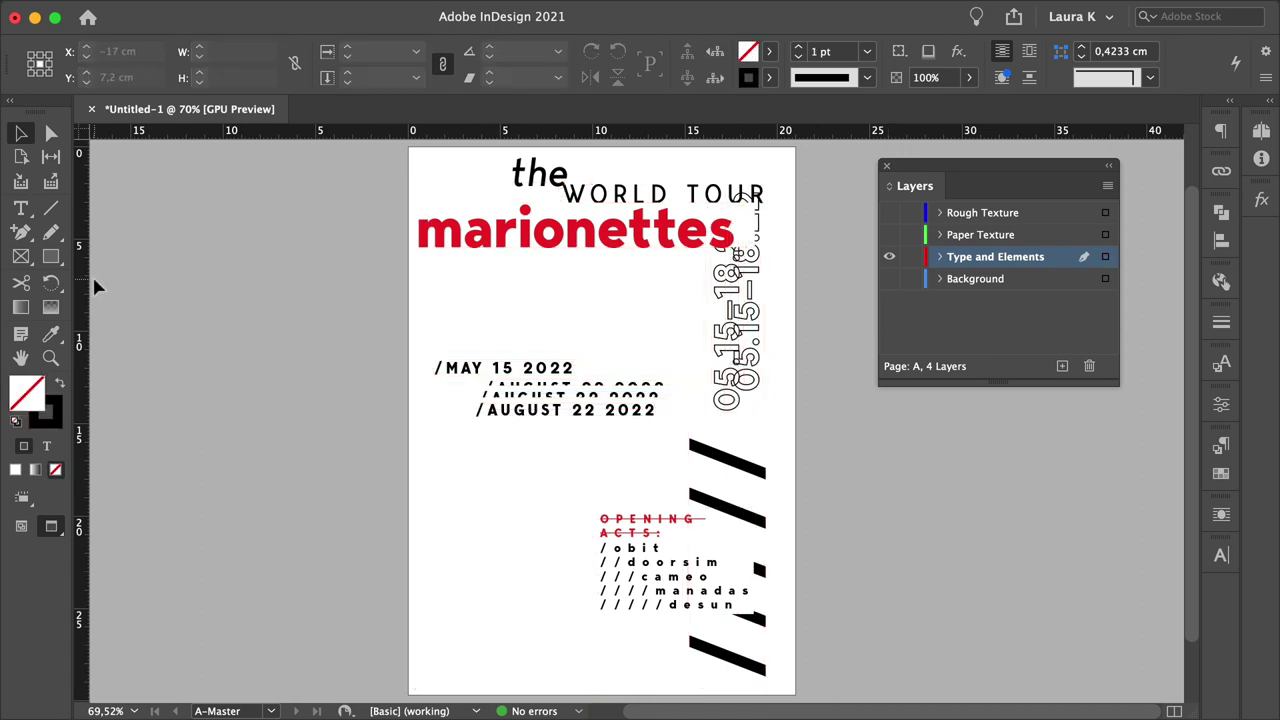
Draw a narrow vertical bar about 6,08 cm tall on the page's left edge beside the title and fill it black.
left_click(51, 256)
key("w")
left_click_drag(409, 148, 417, 272)
left_click(60, 383)
left_click(21, 133)
left_click(330, 240)
key("w")
scroll(457, 345, "up", 3)
key("z")
left_click_drag(457, 345, 325, 348)
key("v")
left_click(322, 288)
left_click(410, 359)
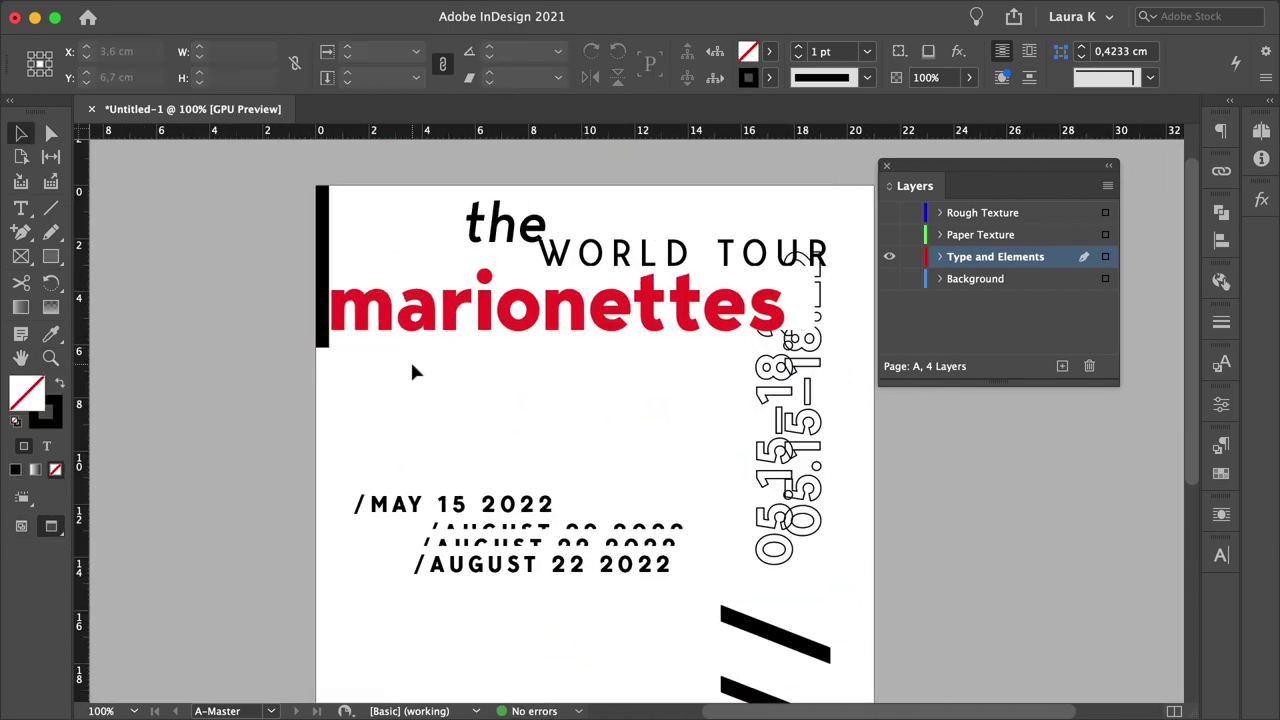
Copy the black bar into small rectangles above and below the start of "marionettes" and fill them with C=0 M=99 Y=97 K=0.
left_click_drag(323, 215, 371, 238)
left_click_drag(376, 207, 382, 236)
left_click(769, 51)
scroll(640, 250, "down", 3)
left_click(634, 284)
left_click(452, 370)
left_click(418, 362)
left_click_drag(385, 360, 400, 242)
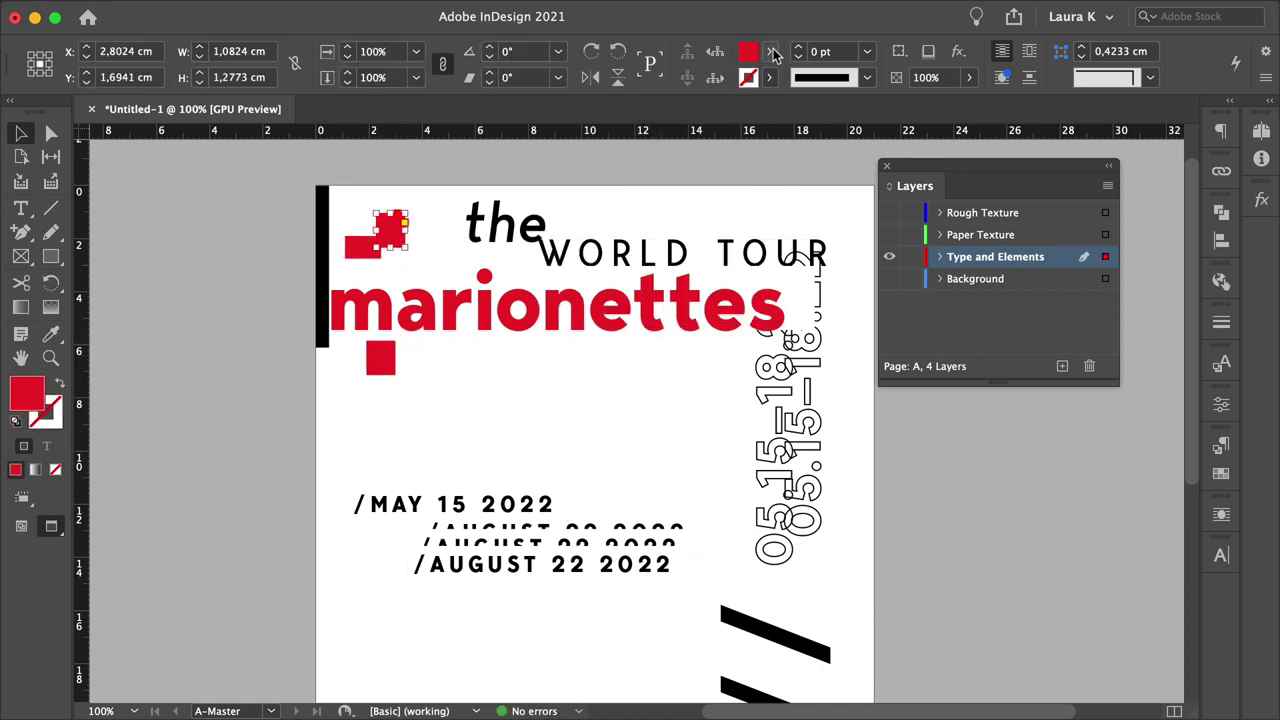
Fill the upper 1,08 × 1,28 cm rectangle beside "the" with Black copy.
left_click(770, 52)
left_click(604, 266)
left_click(543, 388)
left_click(546, 390)
left_click_drag(649, 370, 551, 412)
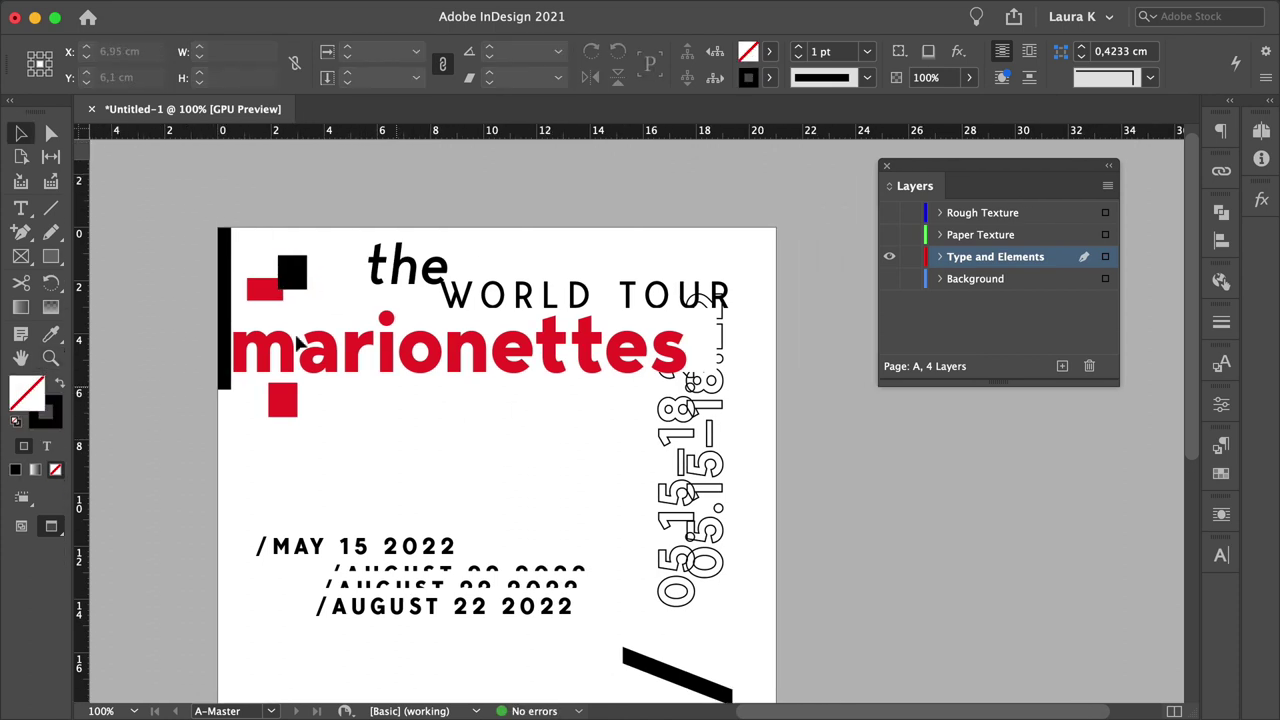
Copy the small red rectangle into a bar of about 10,76 × 0,56 cm under "WORLD TOUR" and arrange it behind the lettering.
left_click_drag(263, 291, 731, 296)
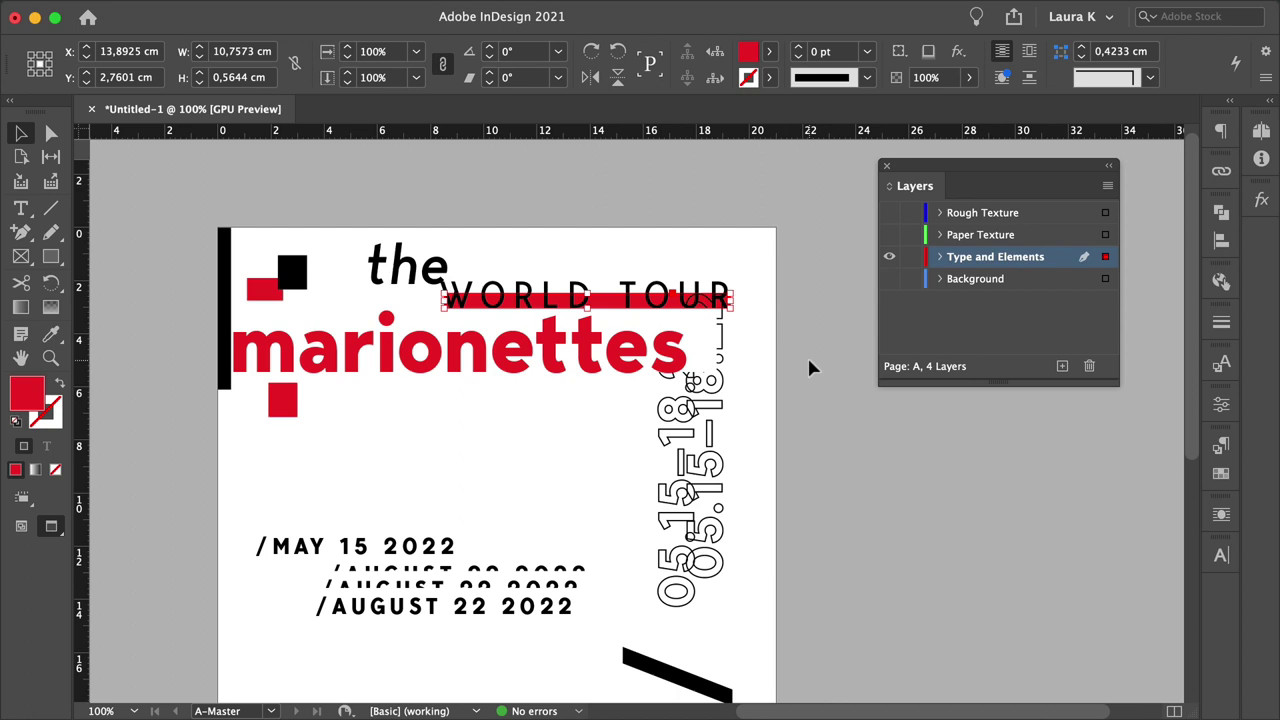
left_click_drag(770, 468, 609, 538)
left_click(650, 304)
key("super+]")
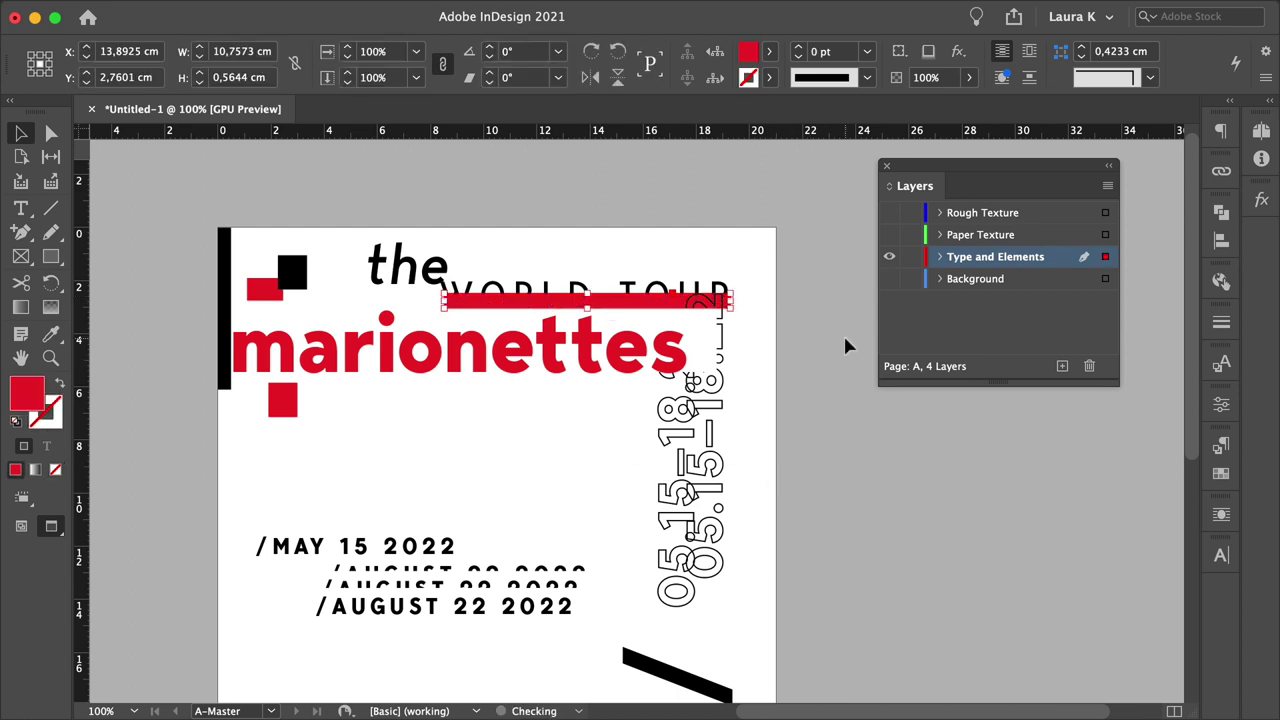
key("super+]")
key("super+[")
key("super+[")
left_click(846, 339)
scroll(728, 426, "down", 3)
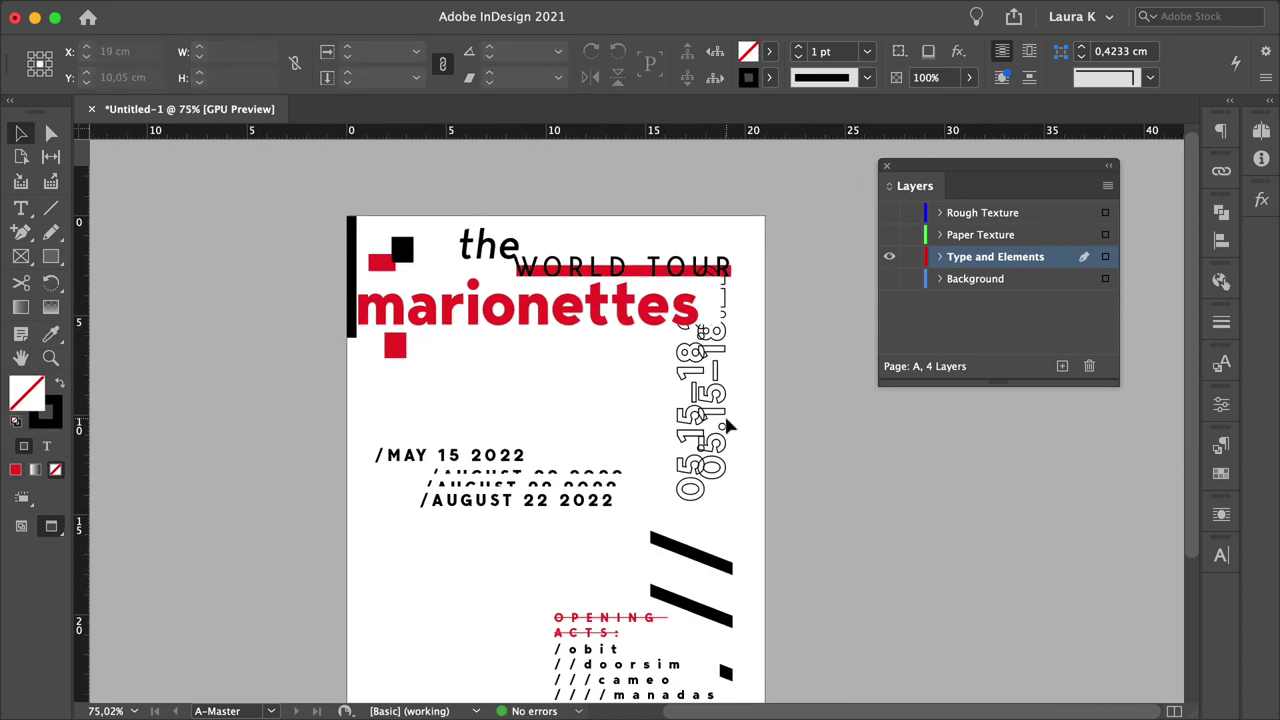
Crop the lower ends of the two vertical outlined dates and uncover the outer date's last digits beneath "WORLD TOUR".
double_click(726, 423)
left_click(805, 398)
left_click_drag(805, 398, 725, 398)
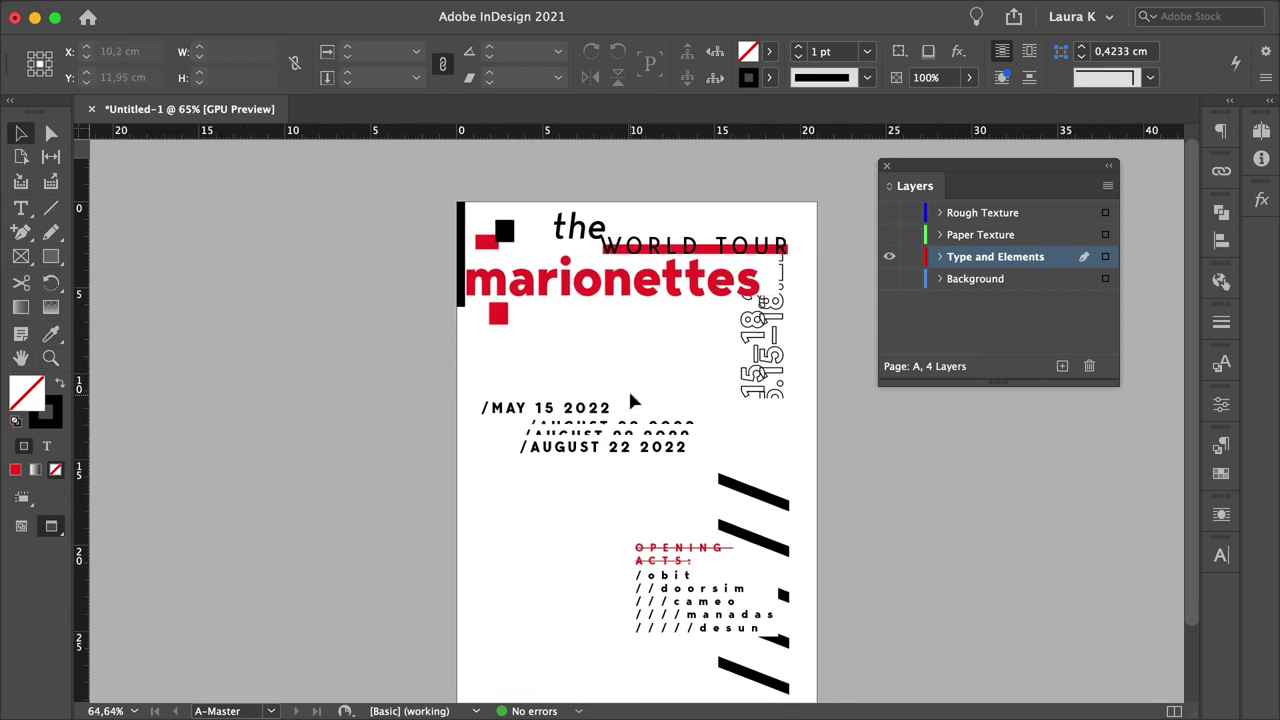
left_click(727, 278)
left_click_drag(780, 276, 763, 277)
left_click(798, 280)
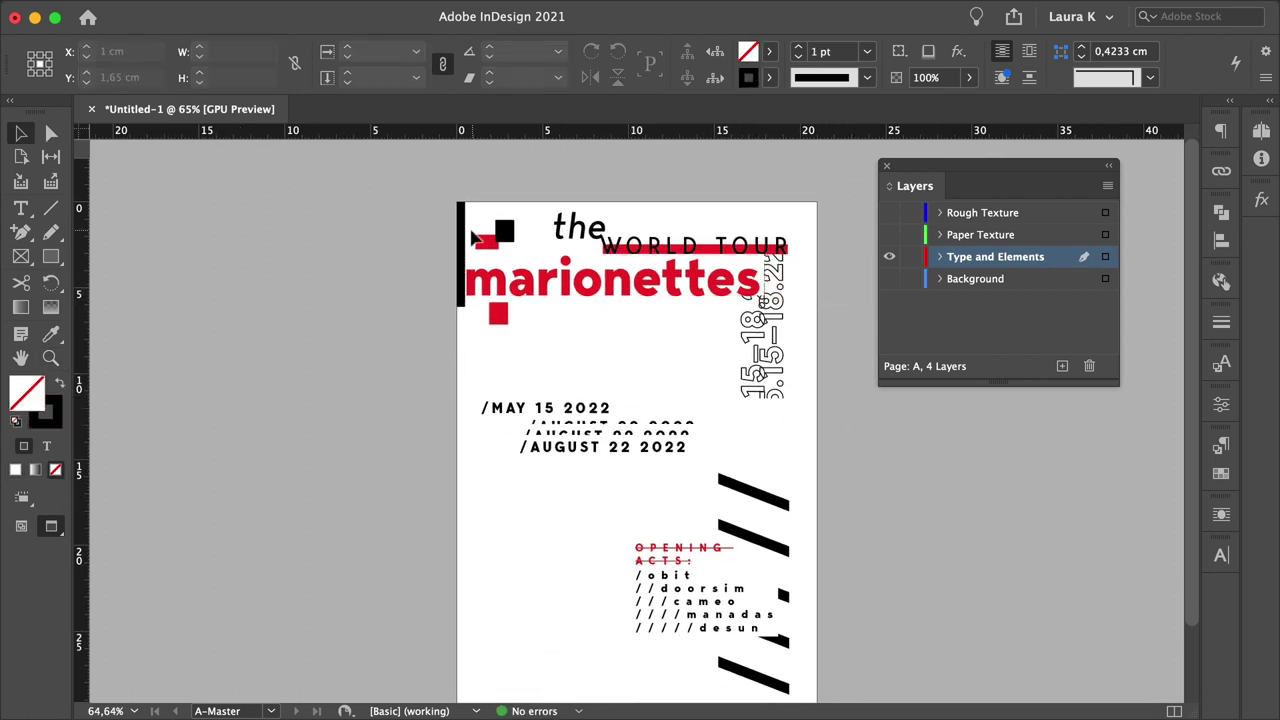
Copy the black edge bar to the left margin beside the dates, sized about 1,25 × 6,55 cm, behind the May date.
left_click_drag(462, 238, 497, 416)
scroll(473, 380, "up", 2)
key("Left")
key("Left")
key("Left")
key("Left")
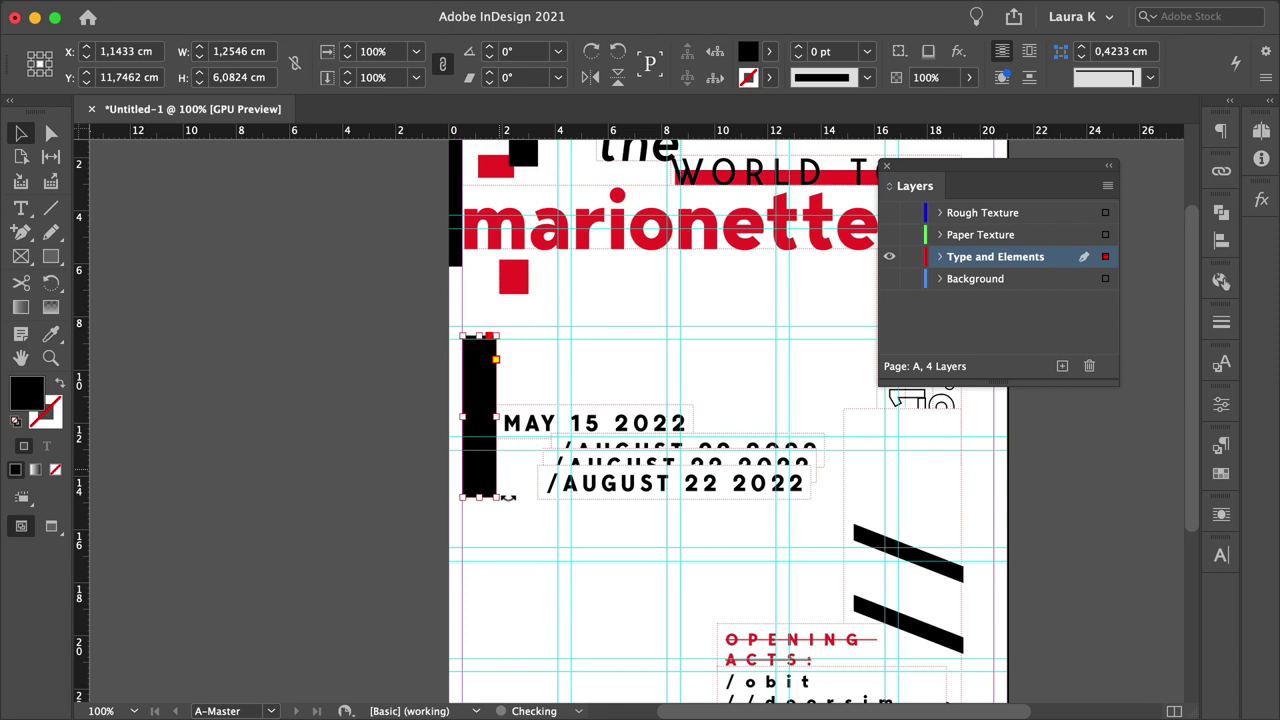
left_click_drag(479, 497, 481, 508)
left_click_drag(479, 491, 482, 492)
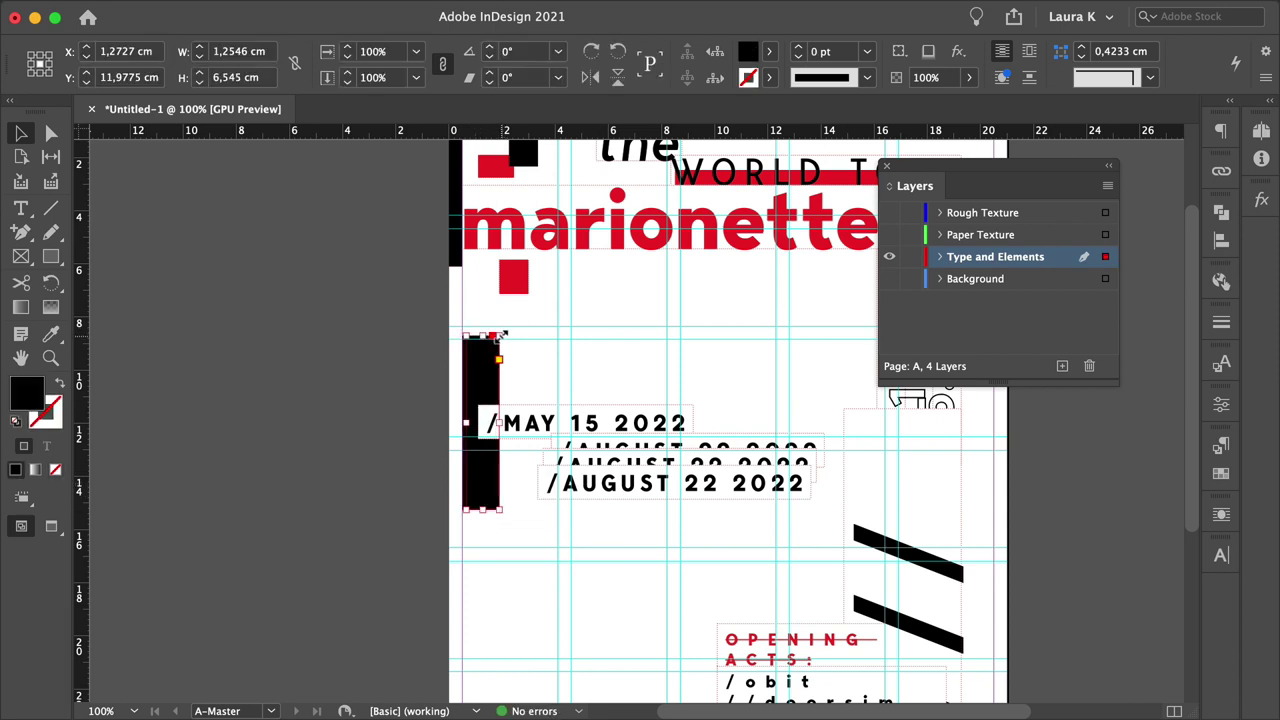
Add a horizontal black bar at the foot of the margin bar, forming an L under the dates.
left_click_drag(499, 338, 571, 486)
left_click(698, 539)
left_click_drag(690, 528, 390, 597)
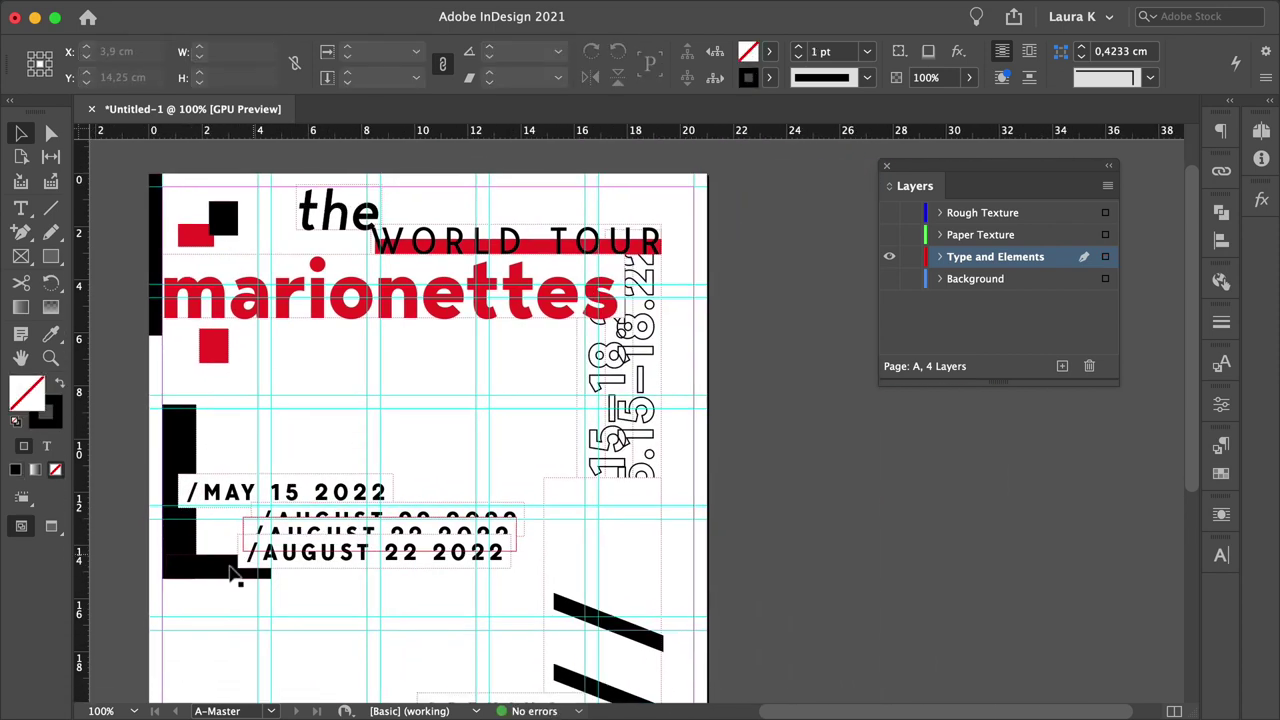
Place a narrow upright copy of the bar at the end of the August dates and fill it with C=0 M=99 Y=97 K=0.
left_click_drag(177, 440, 524, 500)
left_click(769, 52)
scroll(645, 260, "down", 3)
left_click(633, 290)
left_click(568, 430)
Copy the narrow red bar to the page's right edge and fill the copy with Black copy.
left_click_drag(518, 549, 700, 556)
left_click(769, 52)
left_click(602, 266)
Draw a black square of about 0,8 × 0,8 cm below the title and duplicate it directly underneath.
key("m")
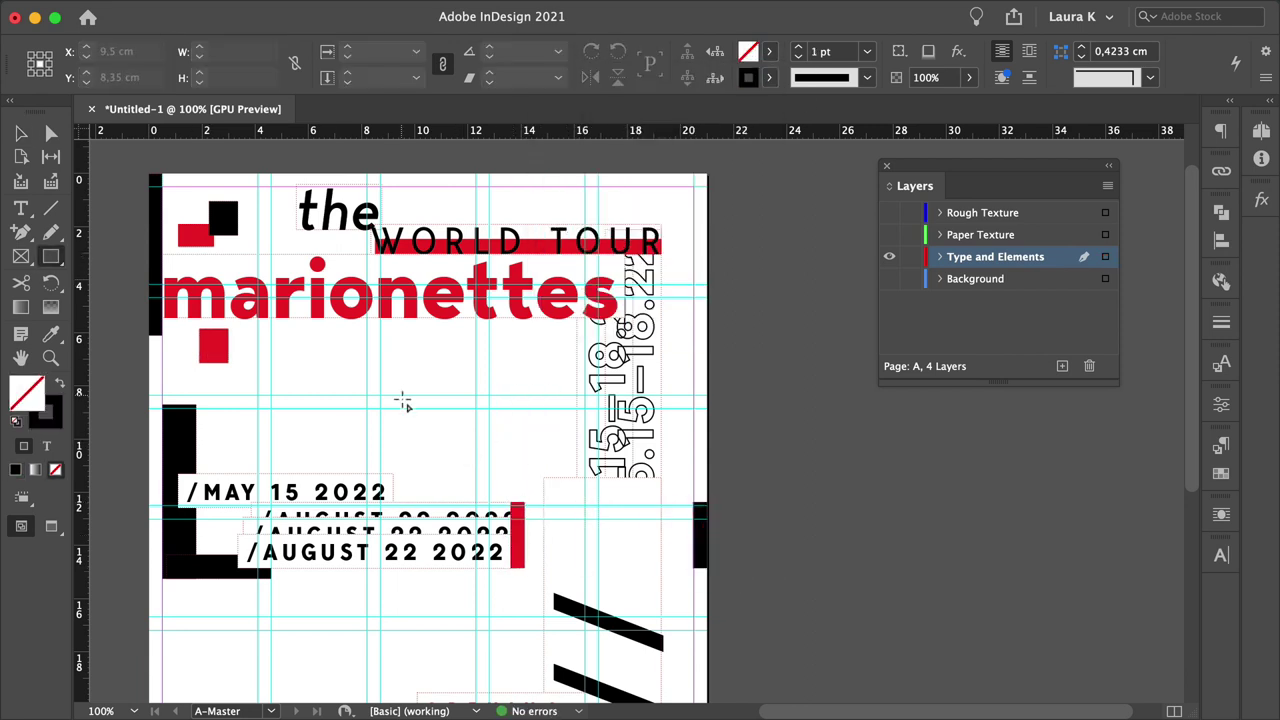
left_click_drag(397, 370, 421, 392)
key("w")
key("shift+x")
key("z")
left_click(430, 397)
key("v")
left_click_drag(366, 357, 367, 400)
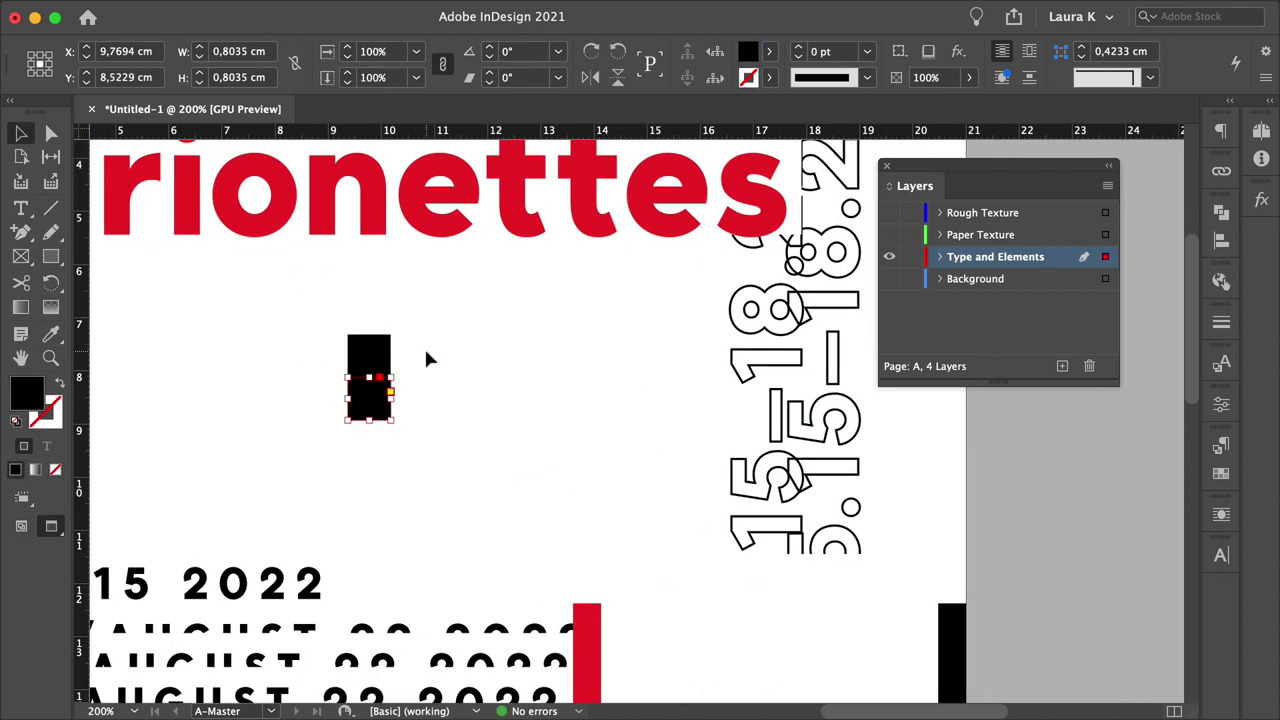
Fill the lower square with C=0 M=99 Y=97 K=0 and copy the pair alongside to the right.
left_click(633, 290)
left_click_drag(461, 445, 371, 361)
left_click_drag(377, 400, 420, 401)
Fill the copied pair of squares with Black copy and lower its tint to a light grey.
left_click(769, 52)
left_click(603, 266)
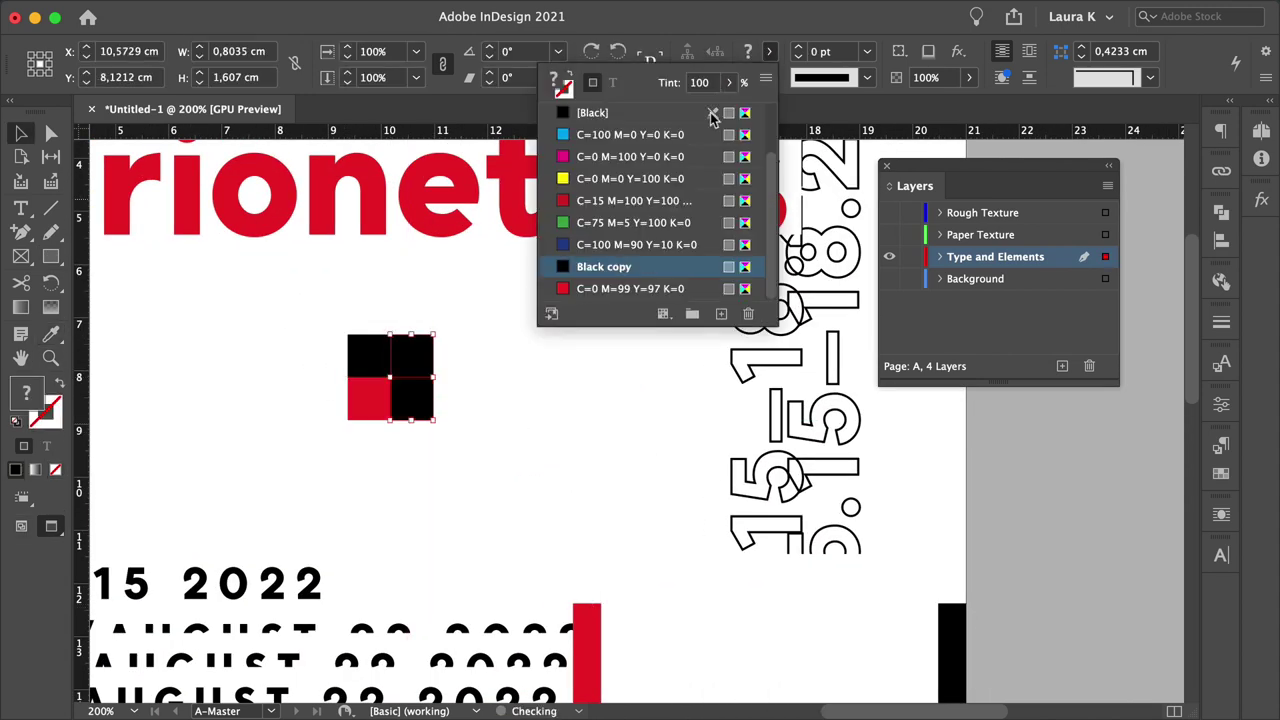
type("70")
key("Return")
left_click(769, 52)
left_click(729, 83)
left_click_drag(693, 112, 651, 166)
left_click(505, 385)
Duplicate the red, grey and black squares along both rows to build a staggered two-row pattern.
left_click_drag(366, 408, 495, 410)
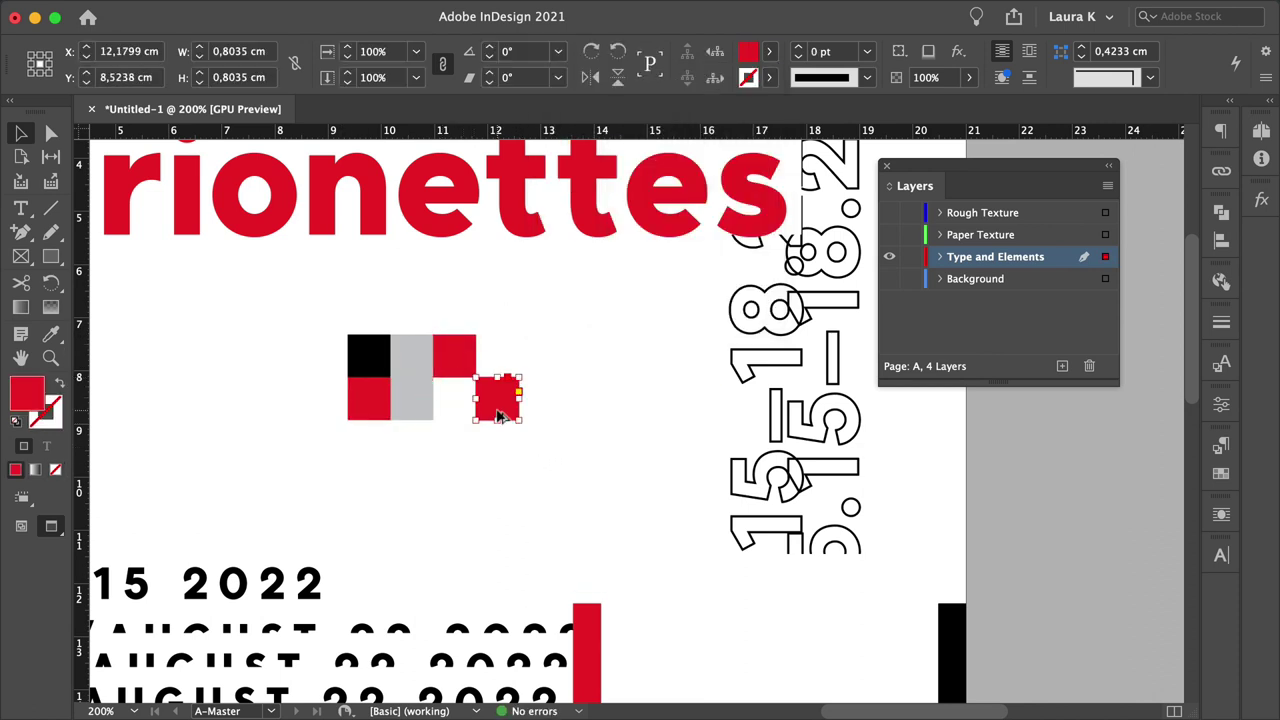
left_click_drag(411, 402, 539, 402)
left_click(502, 348)
left_click_drag(374, 357, 669, 360)
left_click(582, 354)
left_click_drag(668, 398, 358, 354)
Squeeze the grouped pattern to about 3,05 × 3,55 cm and place it above the ends of the August dates.
left_click_drag(689, 377, 503, 396)
left_click(469, 413, "alt+super")
left_click(469, 413, "alt+super")
left_click(469, 413, "alt+super")
scroll(470, 417, "down", 1)
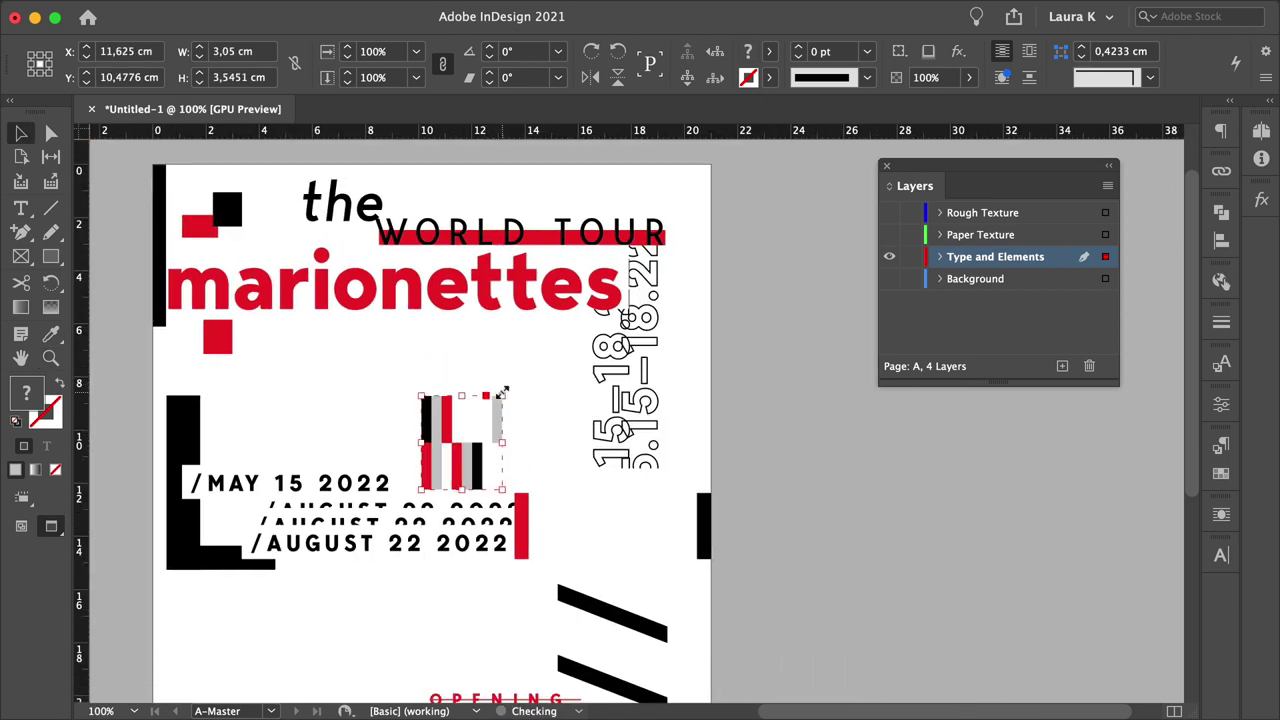
left_click_drag(474, 451, 370, 542)
left_click(445, 466)
key("z")
left_click_drag(370, 542, 484, 390)
key("v")
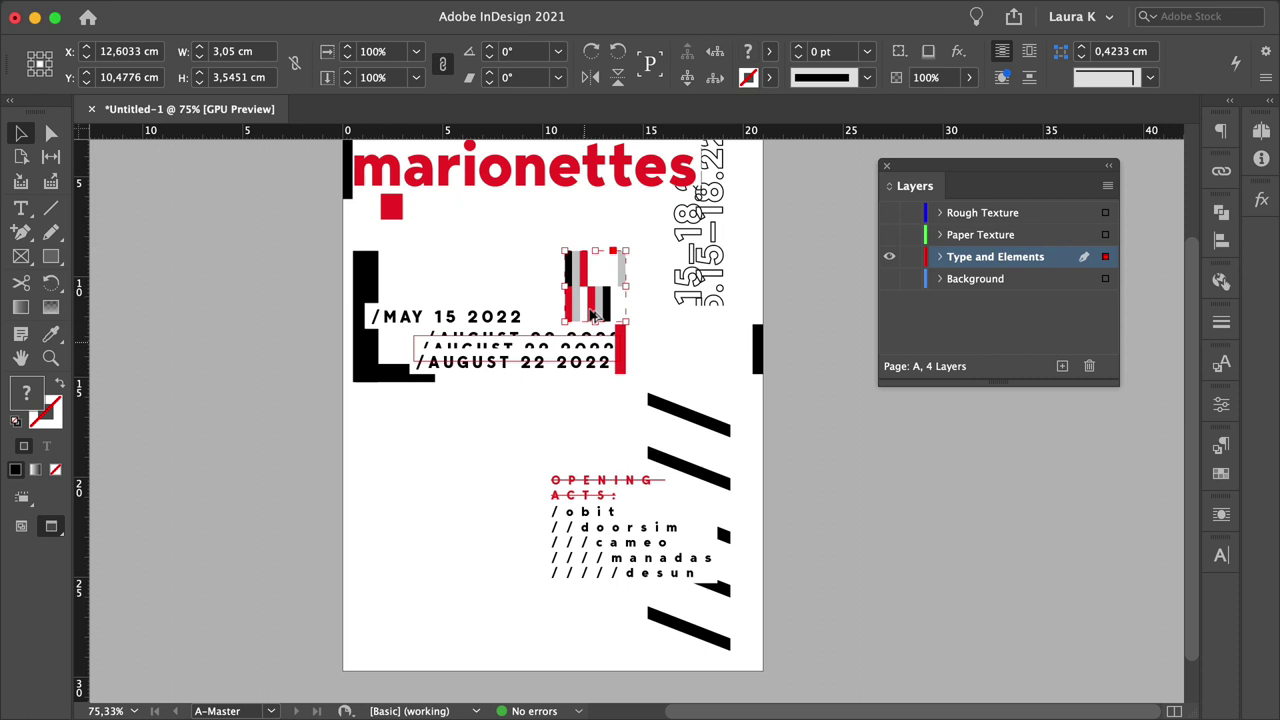
Duplicate the striped pattern below the L-shaped bars, rotate the copy −90°, and place it near the left margin.
left_click_drag(598, 291, 436, 490)
key("r")
left_click_drag(481, 462, 462, 562)
key("v")
left_click_drag(443, 467, 415, 462)
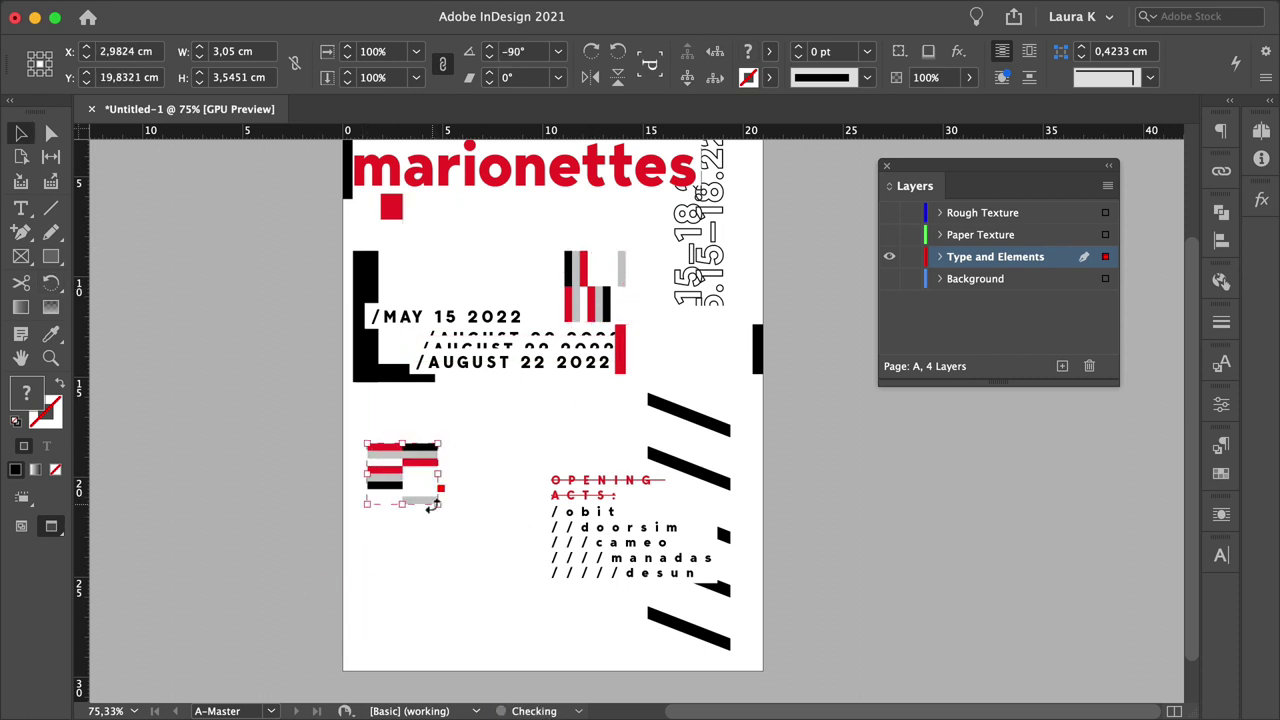
Enlarge the rotated striped pattern to about 5,25 cm across, stretch it, and align it with the left margin beside the opening acts.
left_click_drag(440, 508, 500, 570)
left_click_drag(433, 443, 431, 468)
key("a")
left_click_drag(474, 562, 433, 573)
key("v")
left_click_drag(499, 521, 483, 521)
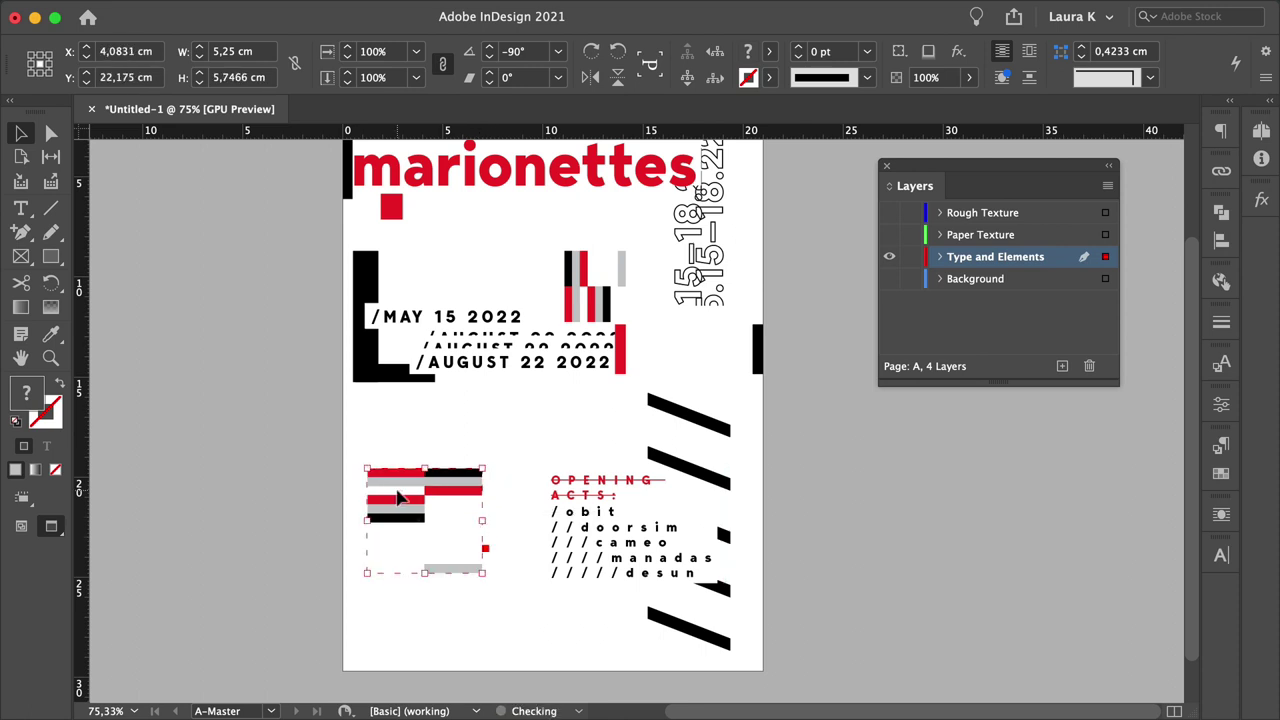
left_click_drag(397, 497, 389, 497)
Duplicate the enlarged striped pattern above the opening acts and rotate the copy to 0°.
left_click(490, 515)
left_click_drag(474, 521, 540, 428)
key("r")
left_click_drag(556, 532, 582, 402)
key("v")
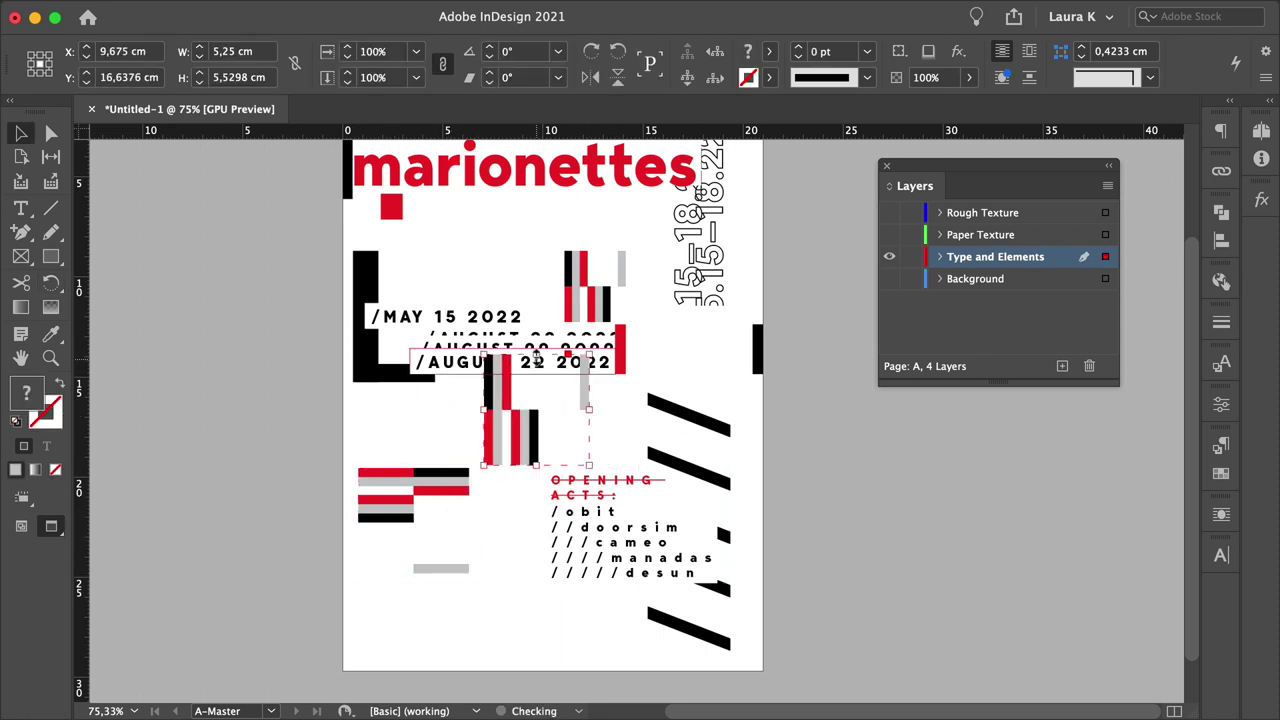
Flatten the upright copy into a thin strip and place it over the black slashes above the opening acts.
left_click_drag(537, 354, 763, 468)
left_click(540, 434)
scroll(535, 421, "up", 2)
left_click(533, 416)
left_click(540, 432)
left_click(632, 436)
Duplicate the thin block strip near the flyer's bottom-left corner.
key("z")
left_click_drag(628, 436, 480, 468)
key("v")
left_click_drag(675, 444, 416, 623)
left_click(600, 438)
key("super+1")
Resize the copied strip to about 1,13 cm high, align it to the bottom-left margin corner, and reduce its width.
left_click_drag(521, 615, 537, 607)
left_click_drag(431, 417, 415, 430)
left_click(578, 610)
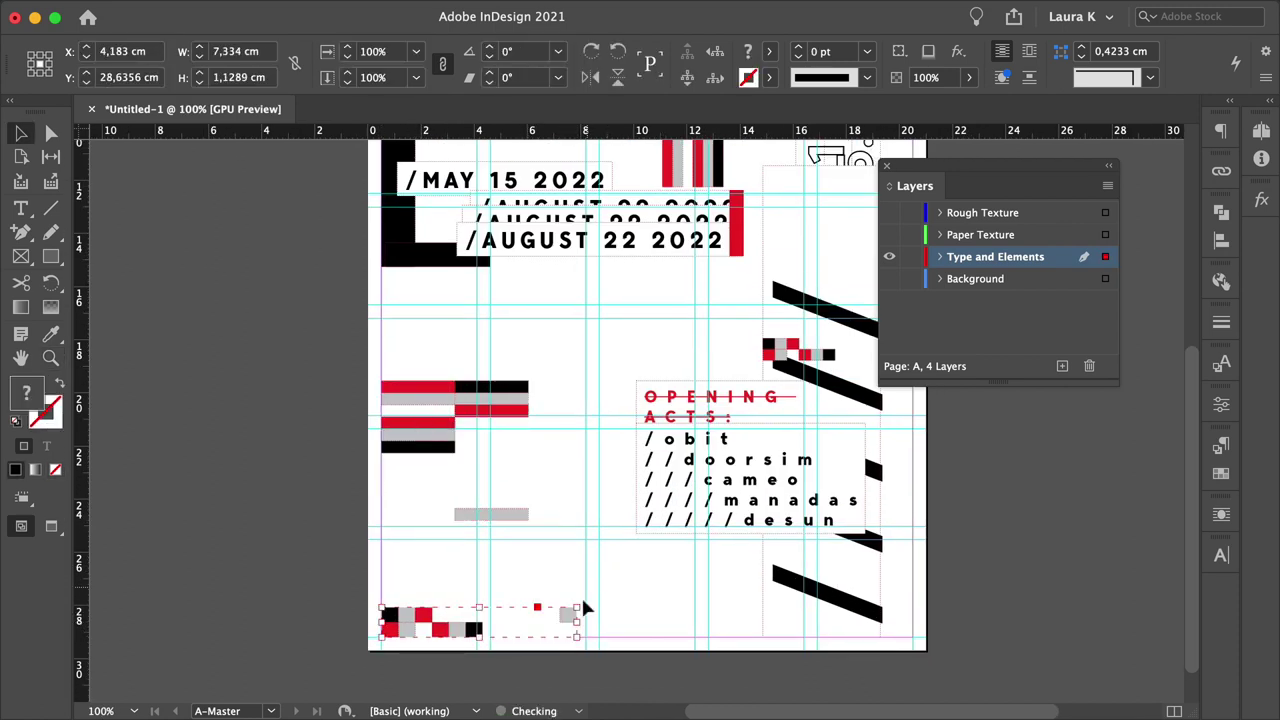
left_click_drag(578, 621, 537, 621)
left_click(603, 578)
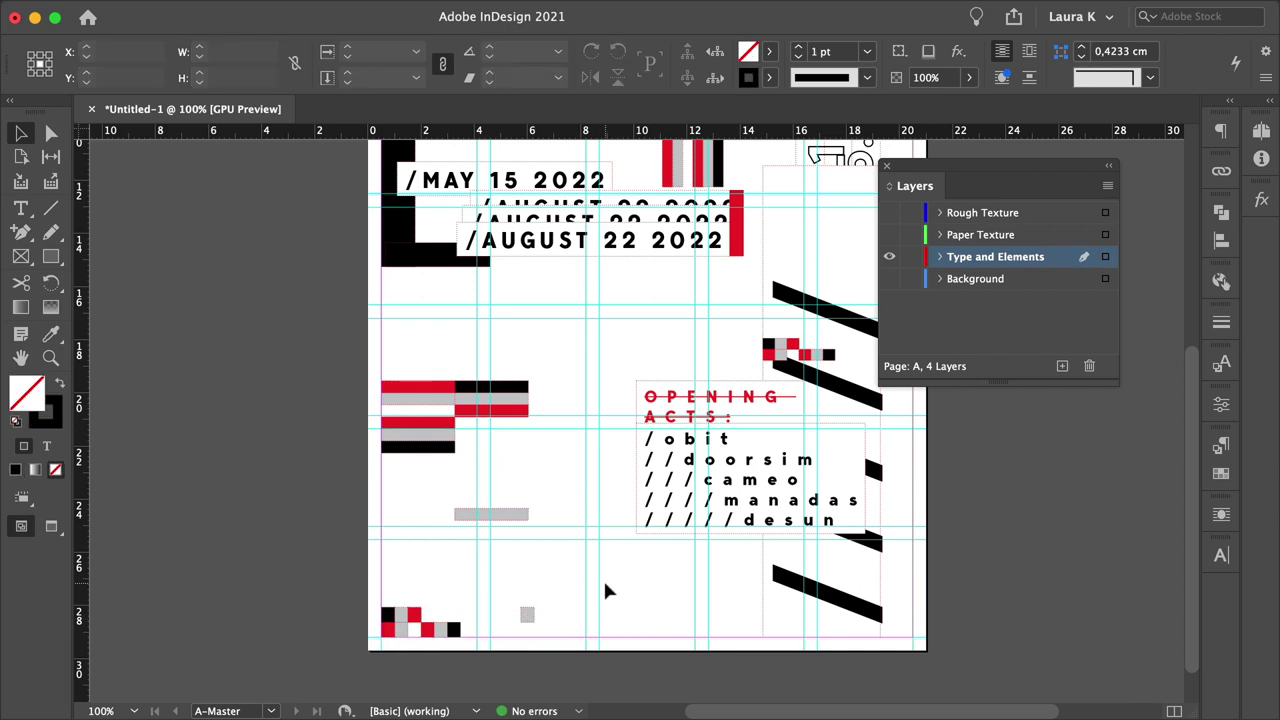
Duplicate the black vertical bar below the opening acts and rotate the copy 90° into a horizontal bar.
left_click_drag(603, 578, 492, 602)
left_click(590, 438, "alt+super")
left_click_drag(594, 409, 594, 483)
left_click_drag(352, 167, 538, 620)
key("r")
left_click_drag(695, 635, 690, 490)
left_click(775, 655, "super")
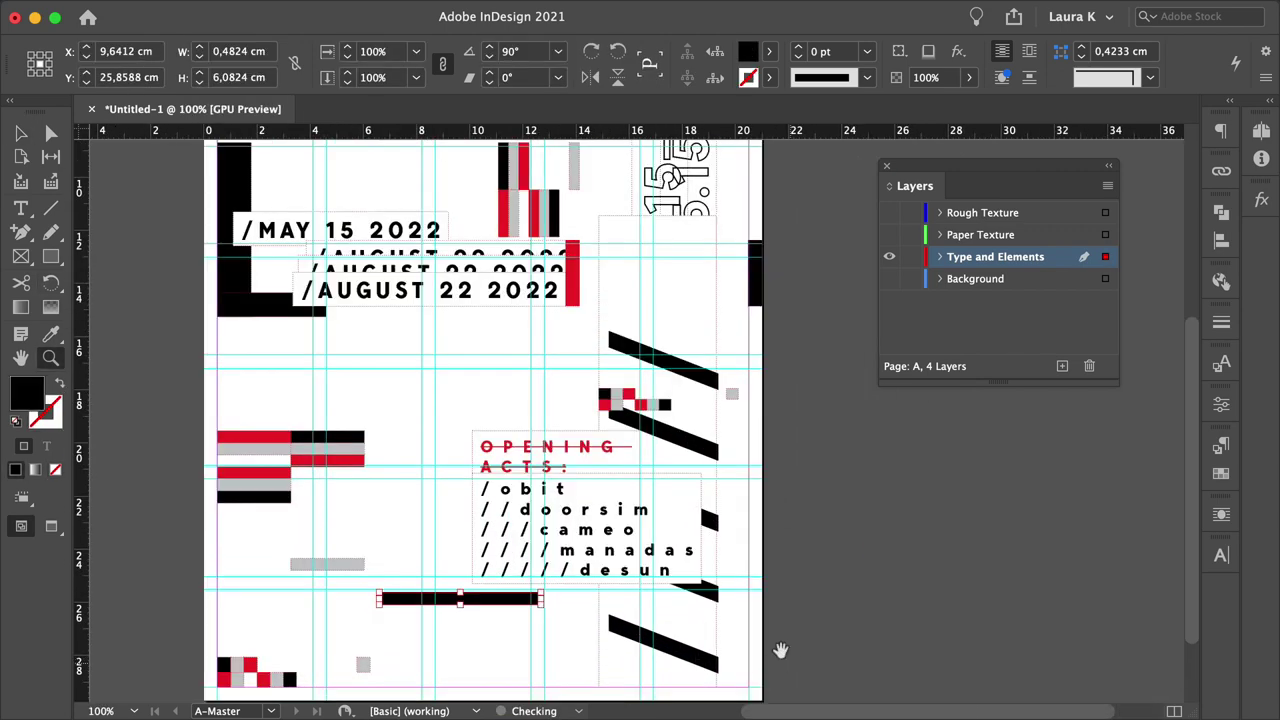
Move the horizontal bar to the page's bottom-right corner and lengthen it leftward to 10,5 cm.
left_click_drag(780, 651, 680, 551)
key("v")
left_click_drag(407, 499, 626, 597)
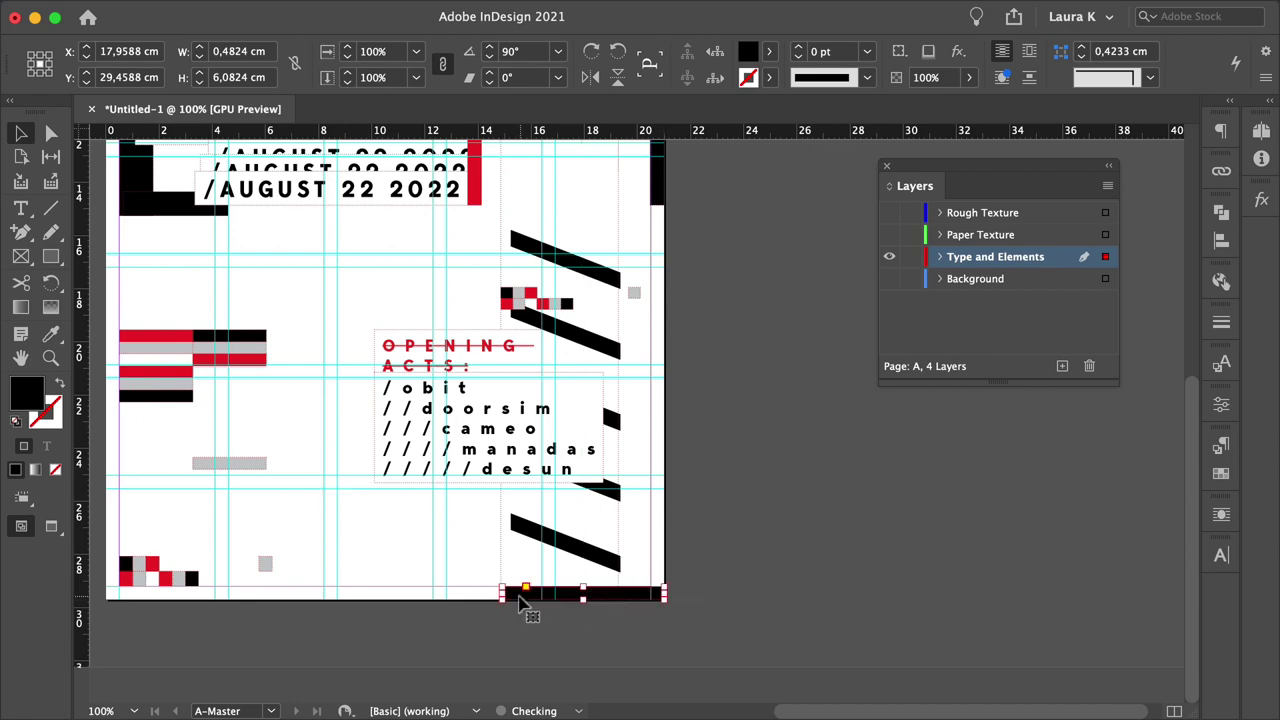
left_click_drag(501, 594, 384, 594)
key("super+alt+space")
left_click(397, 509, "alt")
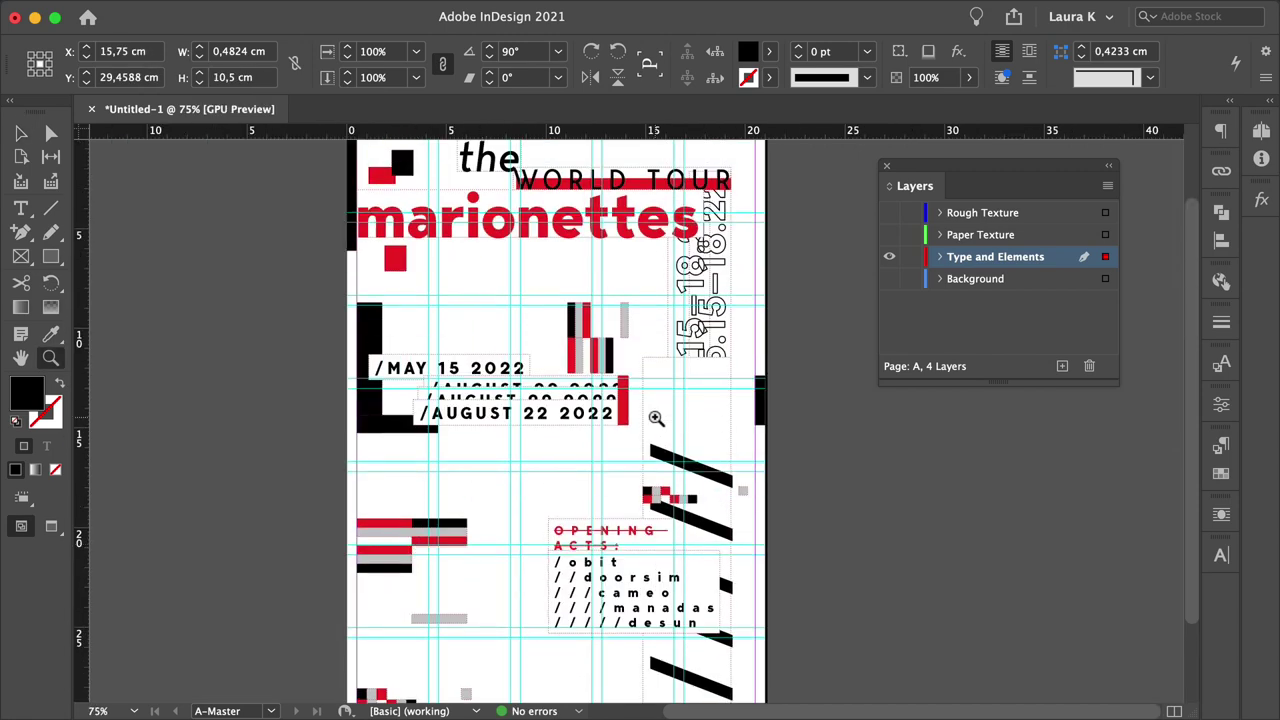
Copy the red fill from the block beside the August dates to the bottom bar, and preview the whole page.
key("i")
left_click(622, 400)
key("z")
key("super+shift+a")
key("super+0")
key("w")
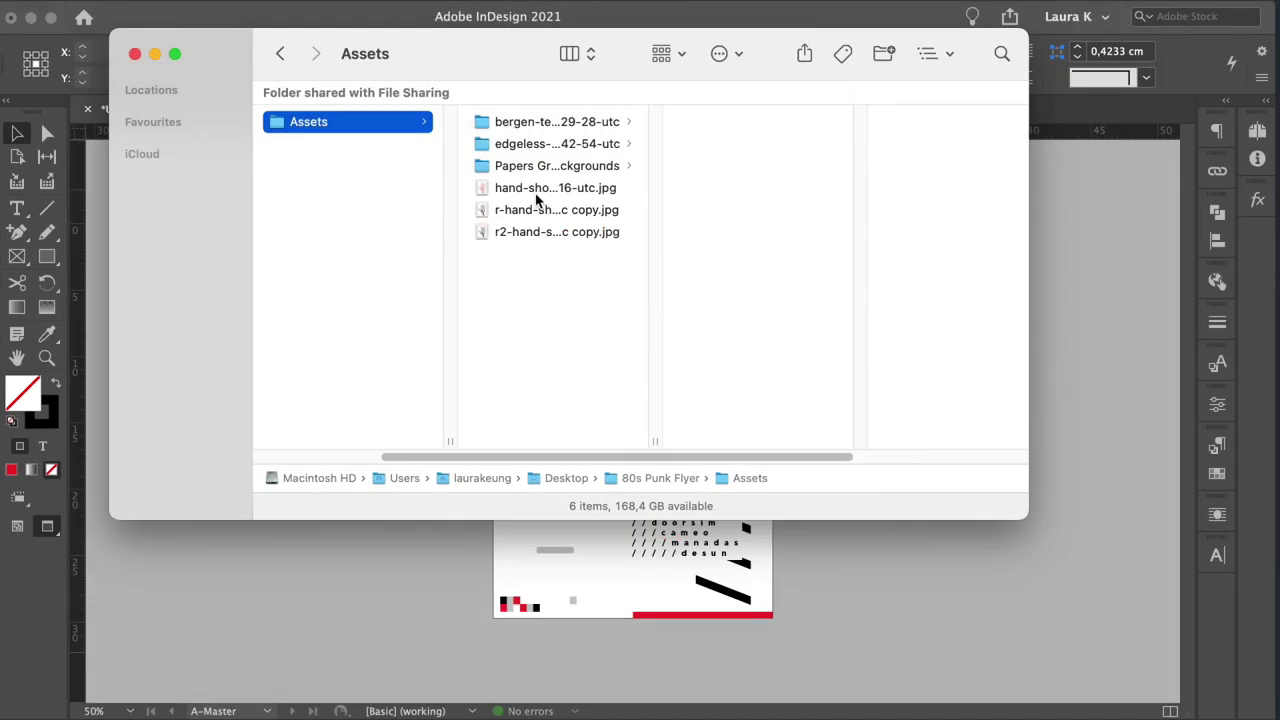
Place BG _10.JPG from the White Invert folder of Papers Grunge Backgrounds on the flyer.
left_click(549, 170)
left_click(699, 144)
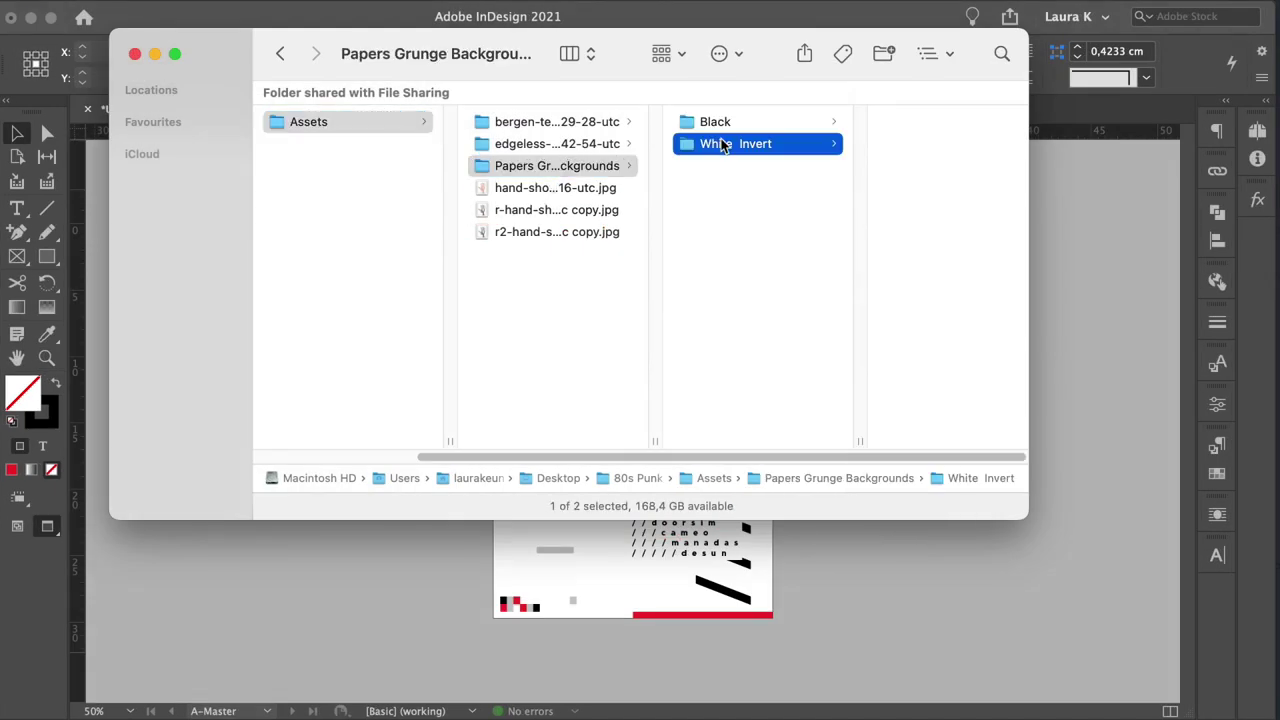
left_click(874, 322)
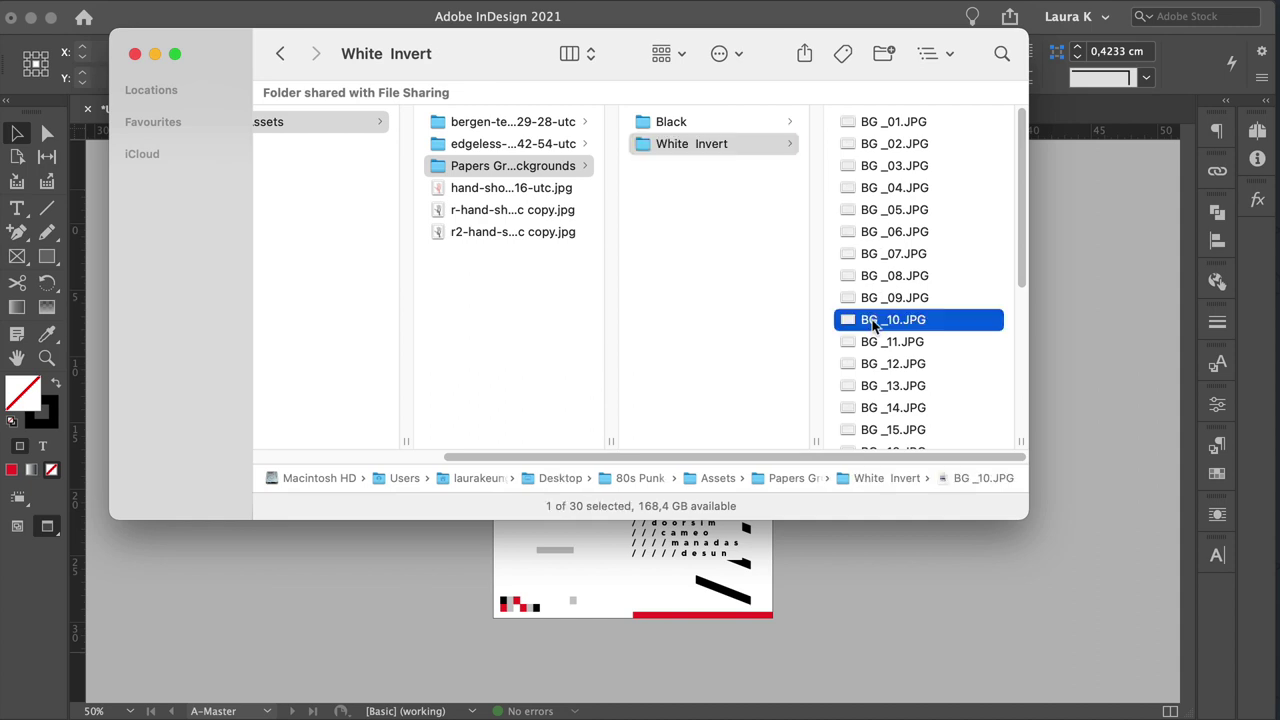
left_click_drag(874, 324, 370, 548)
left_click_drag(464, 204, 857, 466)
Rotate the paper texture −90° and resize it to about 30,6 × 21,89 cm so it covers the page and bleed.
left_click_drag(828, 345, 680, 578)
key("r")
key("v")
left_click_drag(647, 262, 603, 327)
left_click_drag(760, 610, 773, 633)
left_click_drag(627, 197, 633, 218)
left_click_drag(631, 610, 633, 625)
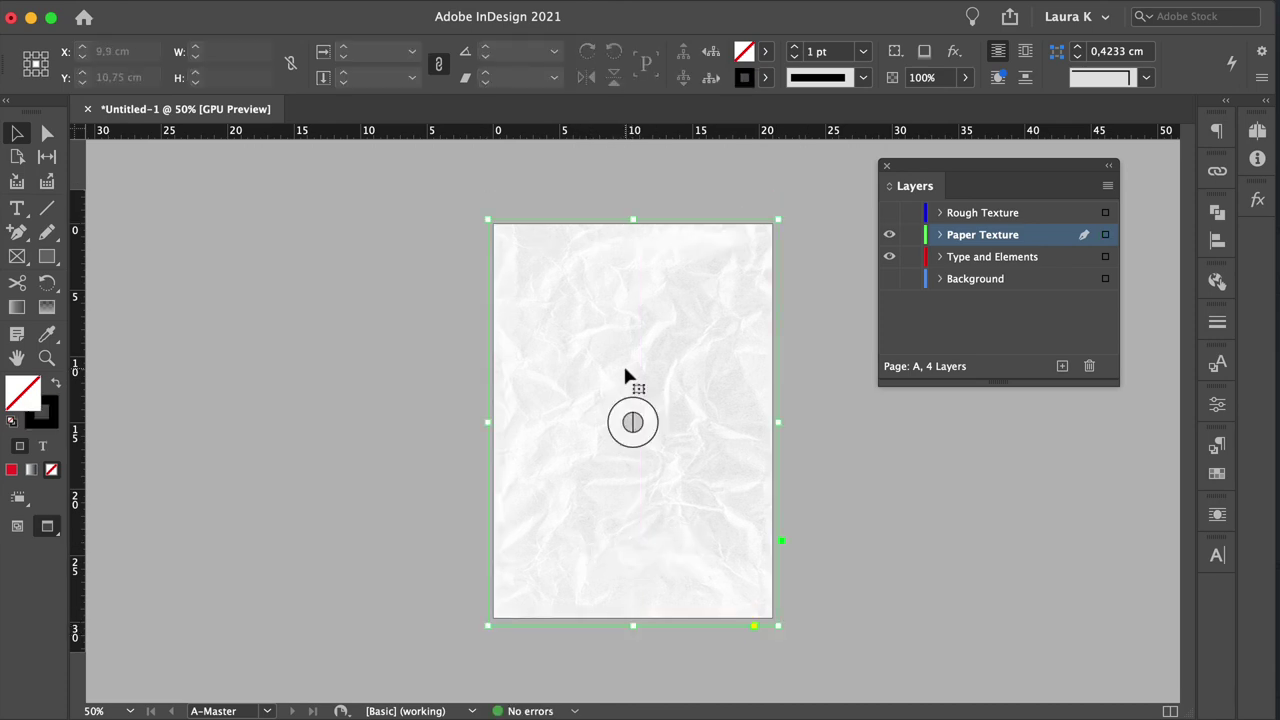
Show the Background layer and set the paper texture's blending mode to Multiply.
left_click(893, 279)
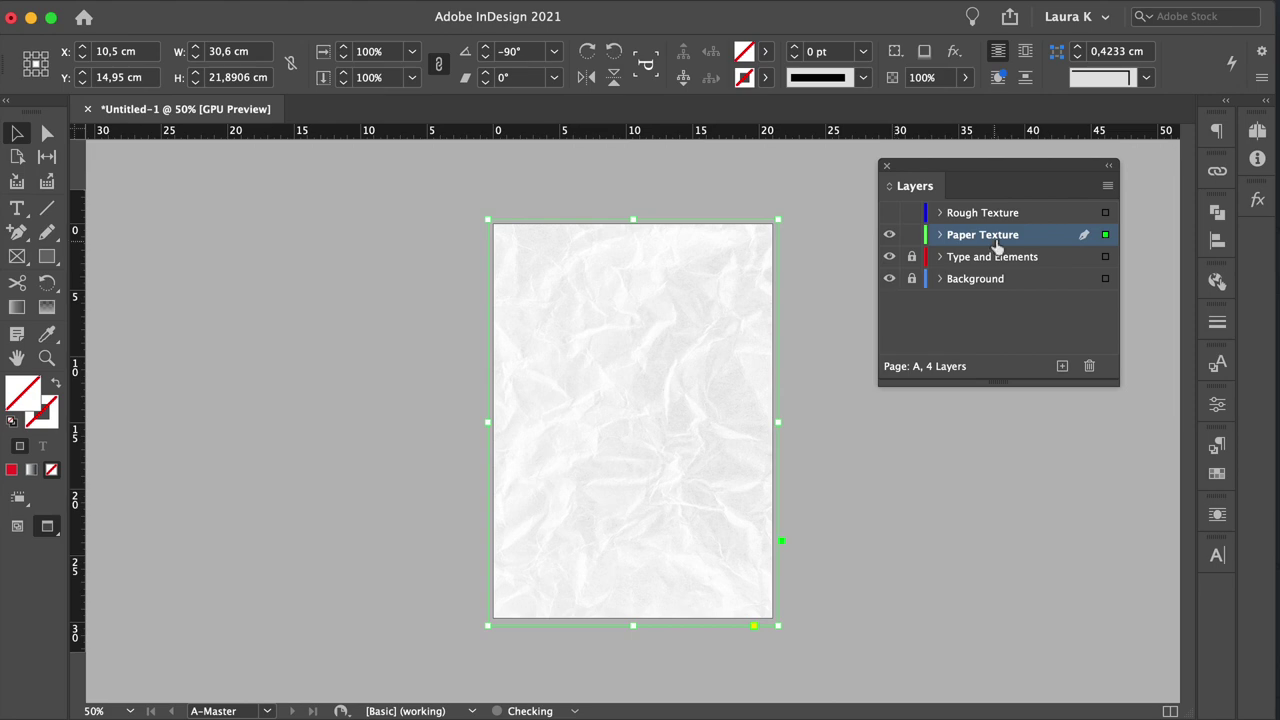
left_click_drag(1258, 198, 920, 420)
left_click(936, 465)
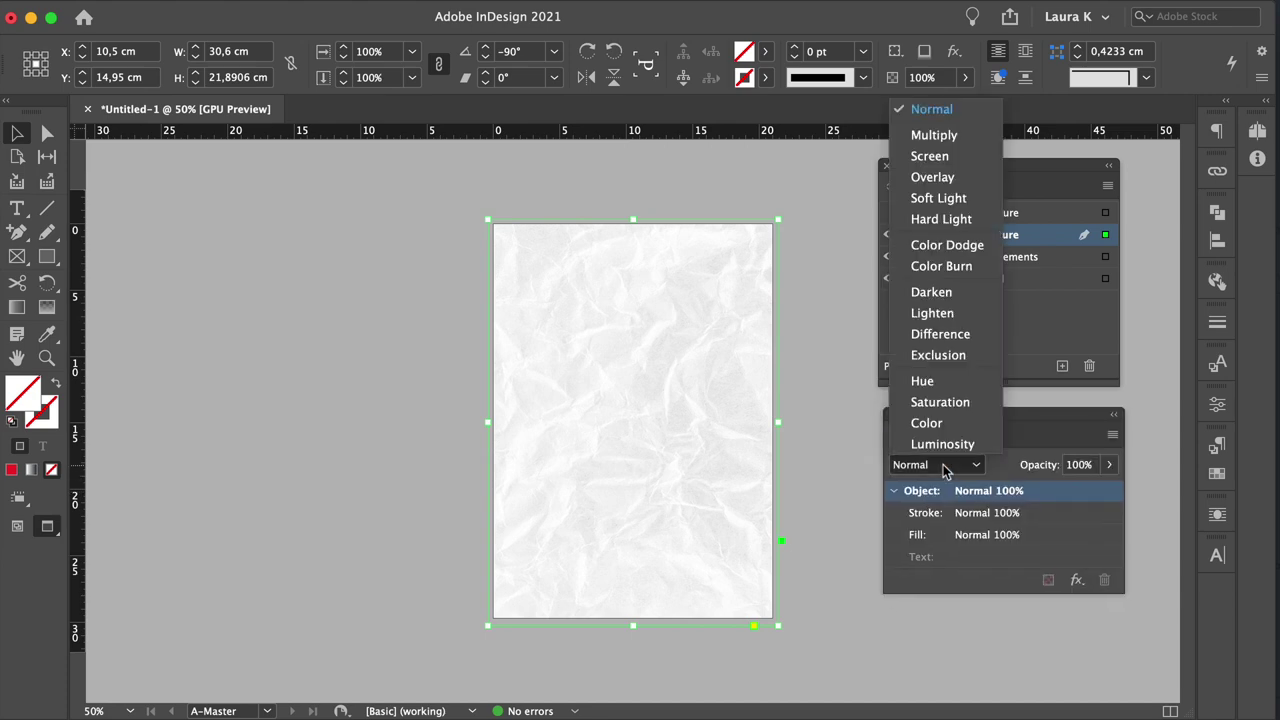
left_click(933, 135)
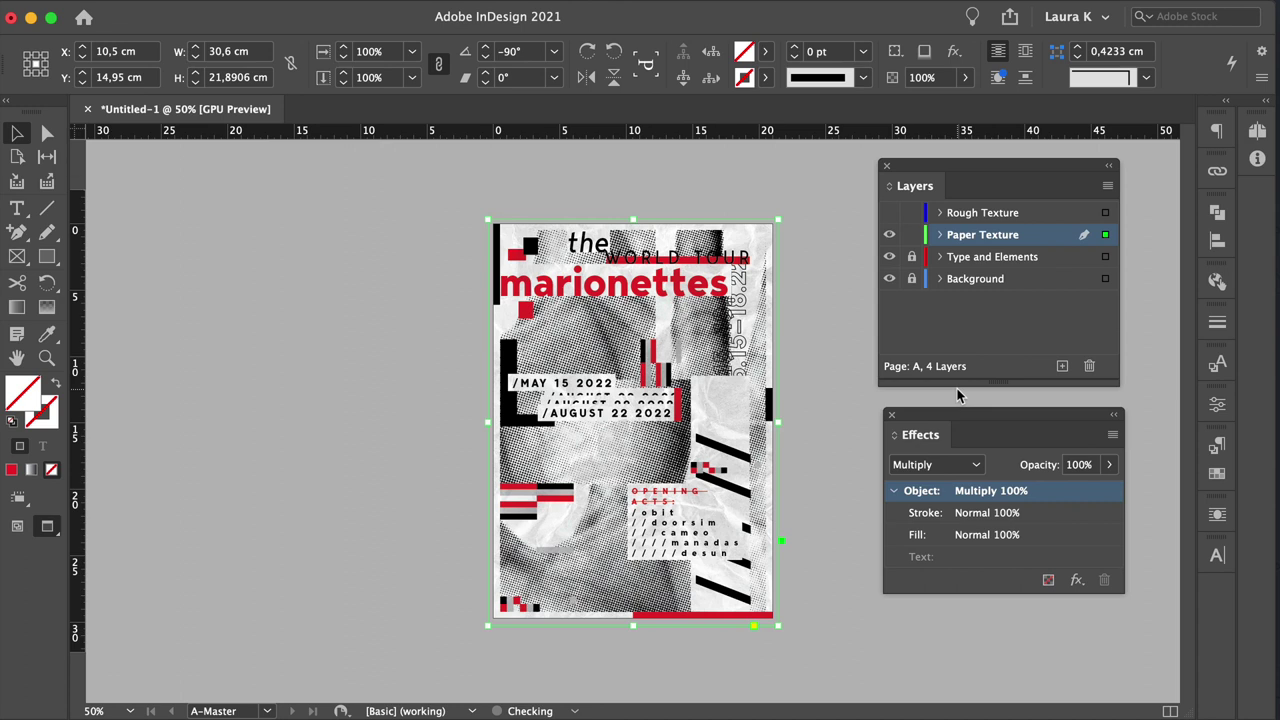
Lock the Paper Texture layer and make the Rough Texture layer active.
left_click(784, 390)
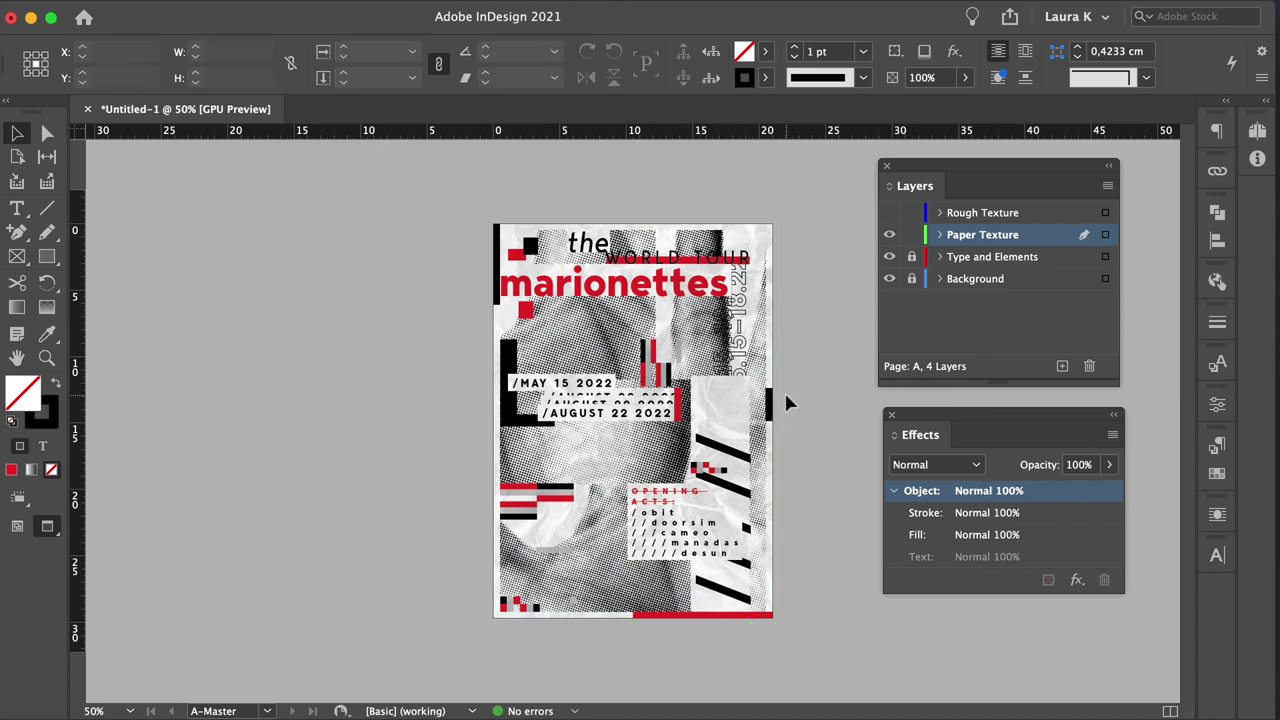
left_click(911, 234)
left_click(980, 212)
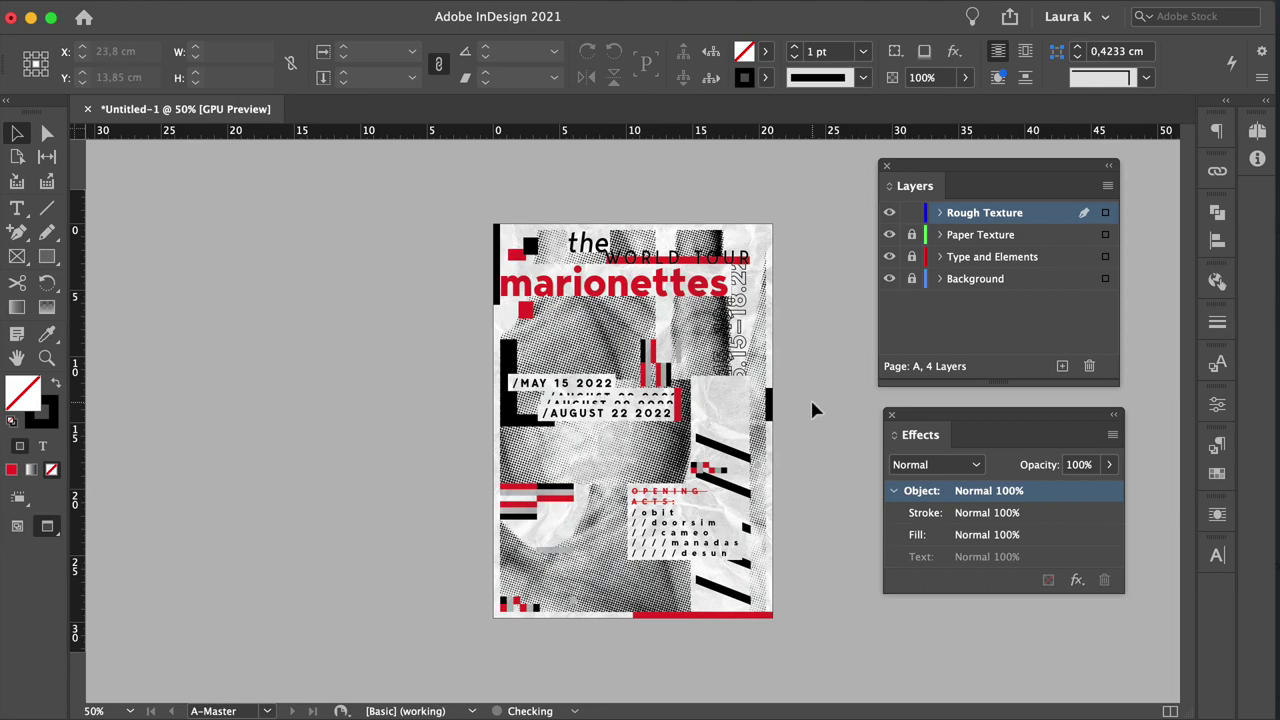
Import Scuff-A4.png, Scuff-B3.png and Scuff-C1.png from the edgeless scuff textures' PNG-Format folder into the document.
key("ctrl+Up")
left_click(301, 446)
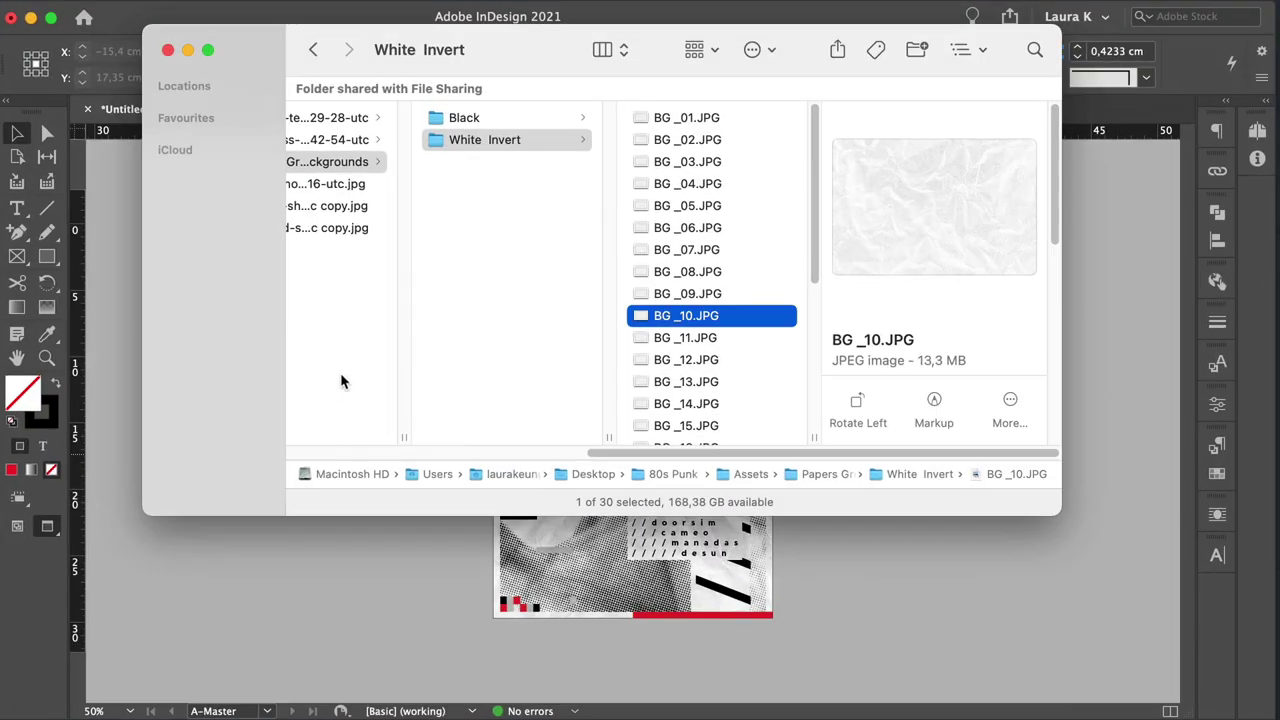
left_click(364, 163)
left_click(348, 140)
left_click(600, 162)
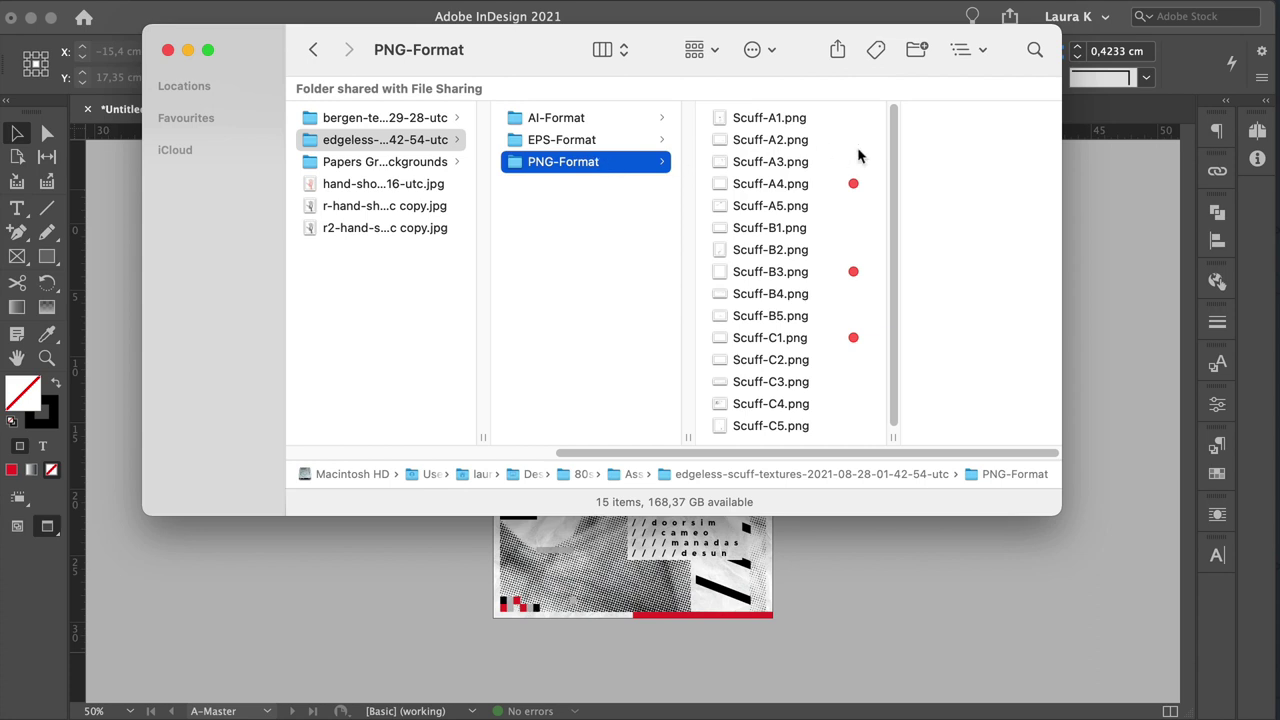
left_click(826, 188)
left_click(705, 272, "super")
left_click(716, 335, "super")
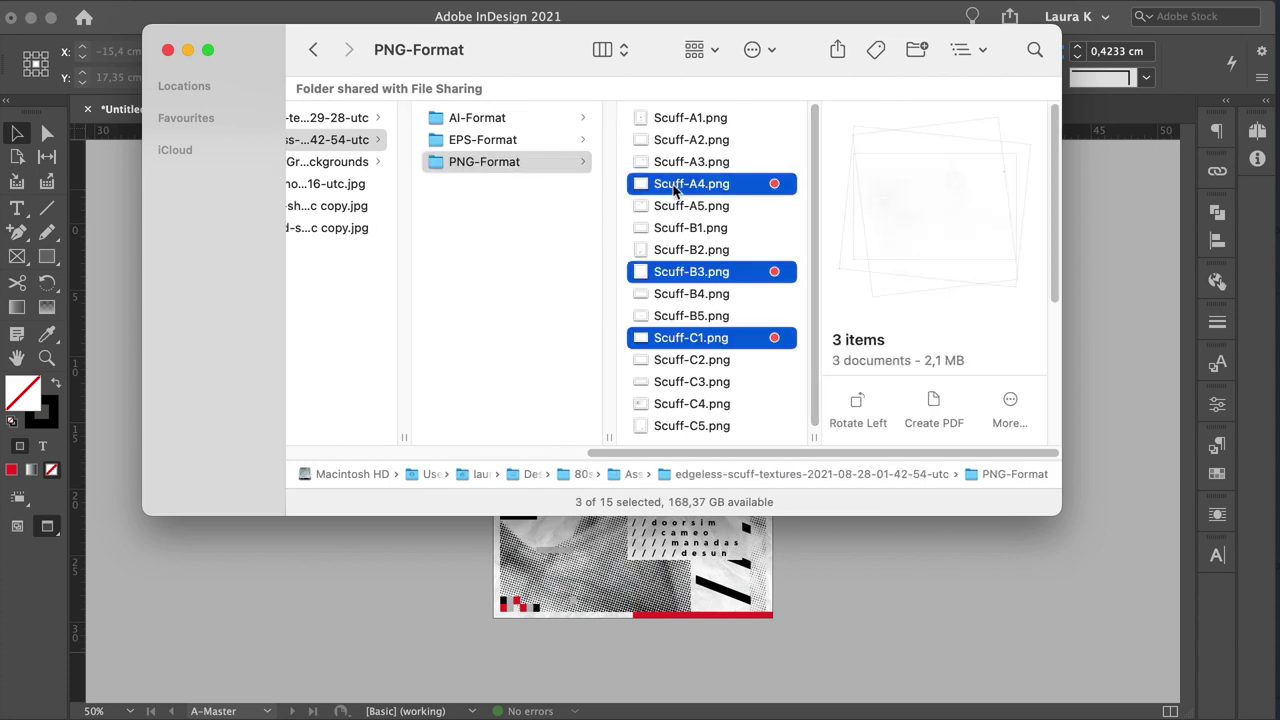
left_click_drag(676, 190, 396, 546)
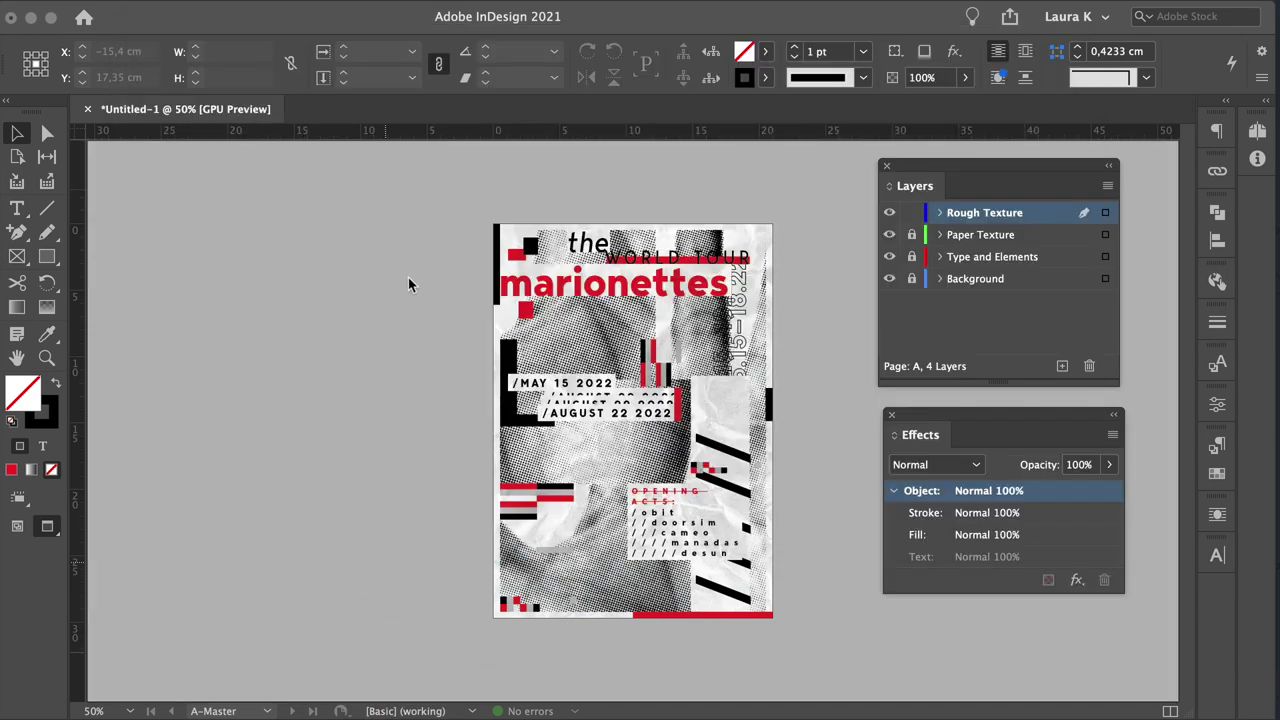
Place the three scuff textures over the flyer, with the largest, about 25 × 27,74 cm, extending past the left edge.
mouse_move(470, 218)
left_mouse_down()
mouse_move(872, 393)
mouse_move(788, 332)
left_mouse_up()
left_click_drag(399, 323, 731, 554)
left_click(818, 383)
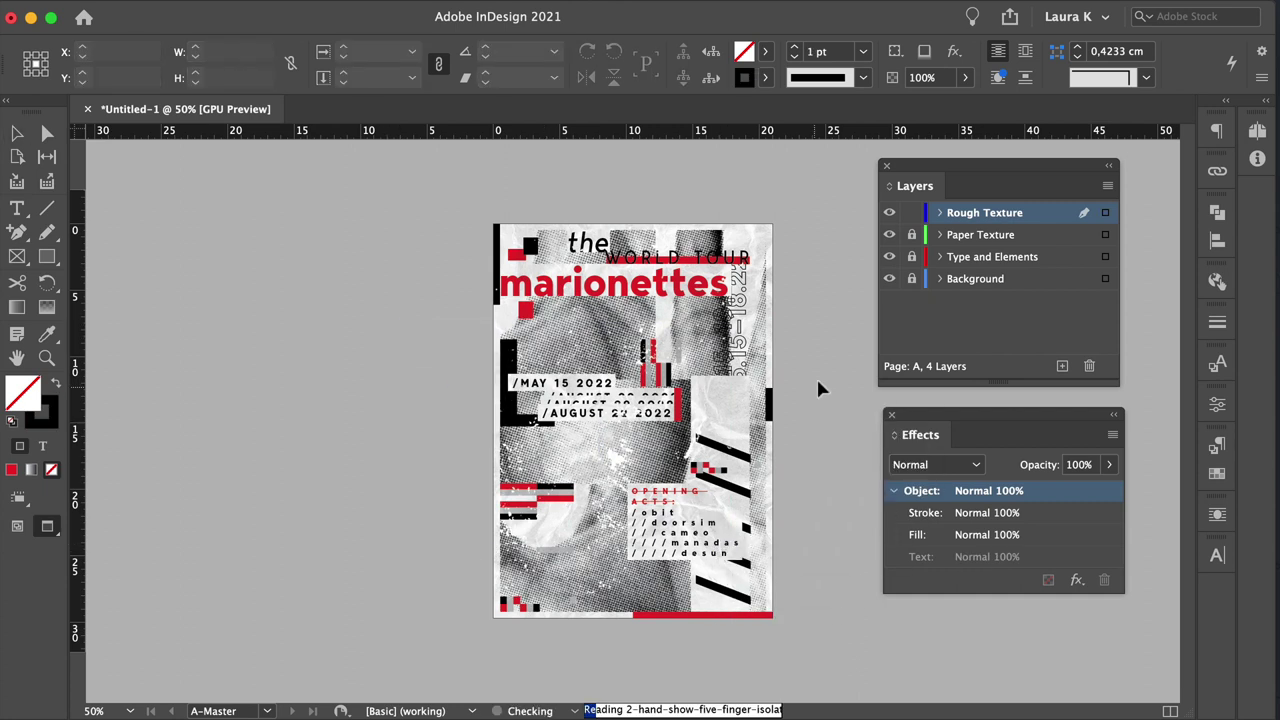
left_click_drag(323, 306, 535, 444)
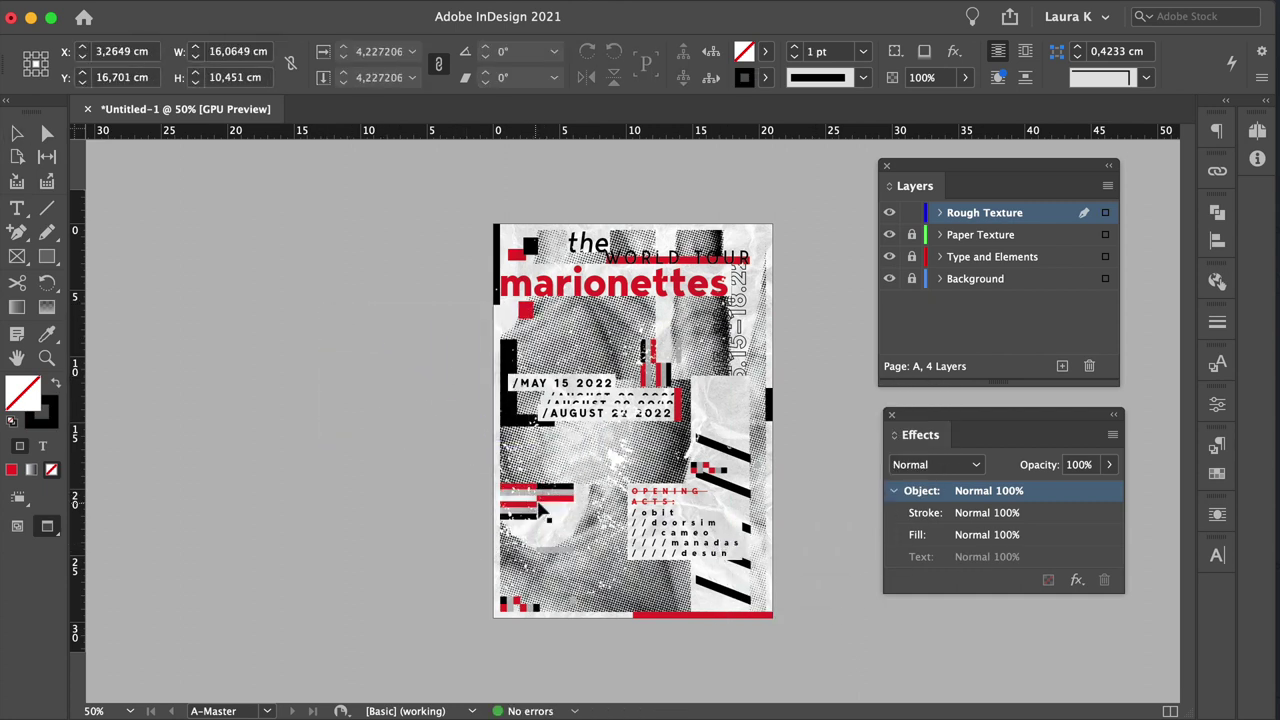
left_click_drag(434, 597, 484, 500)
key("e")
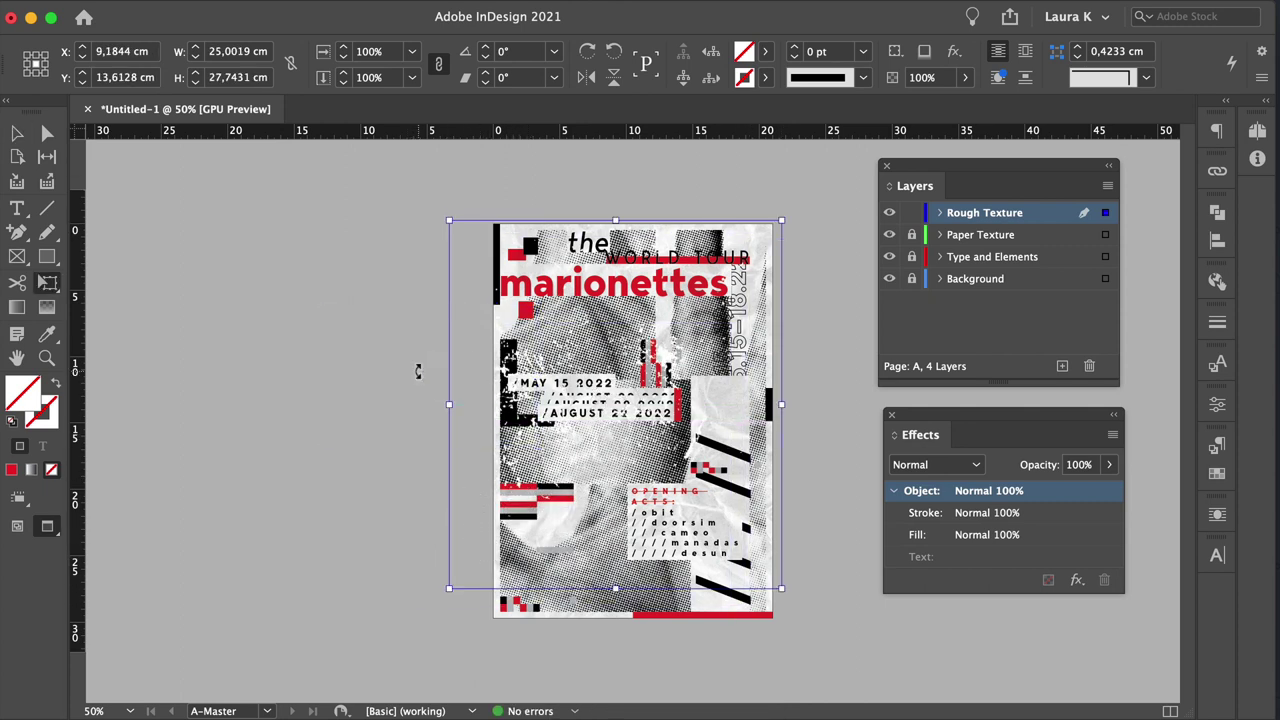
Show the guides, centre the largest scuff texture over the page, and enlarge it down to the flyer's bottom edge.
key("w")
key("v")
left_click_drag(391, 365, 776, 525)
left_click(365, 464)
left_click_drag(482, 395, 590, 413)
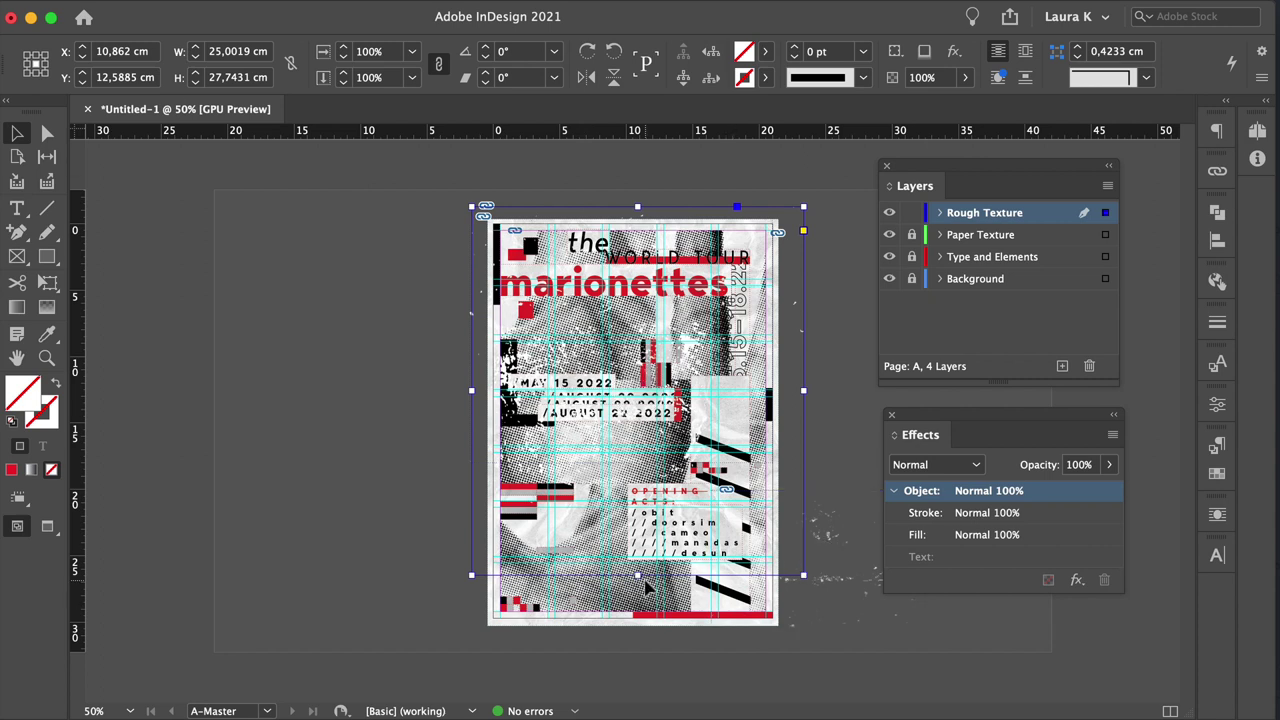
left_click_drag(638, 576, 640, 630)
left_click(286, 603)
Resize the wide scuff texture to about 26,83 × 17,45 cm and centre it over the flyer's bottom edge.
left_click_drag(843, 536, 687, 537)
left_click_drag(767, 560, 909, 560)
left_click_drag(848, 615, 798, 623)
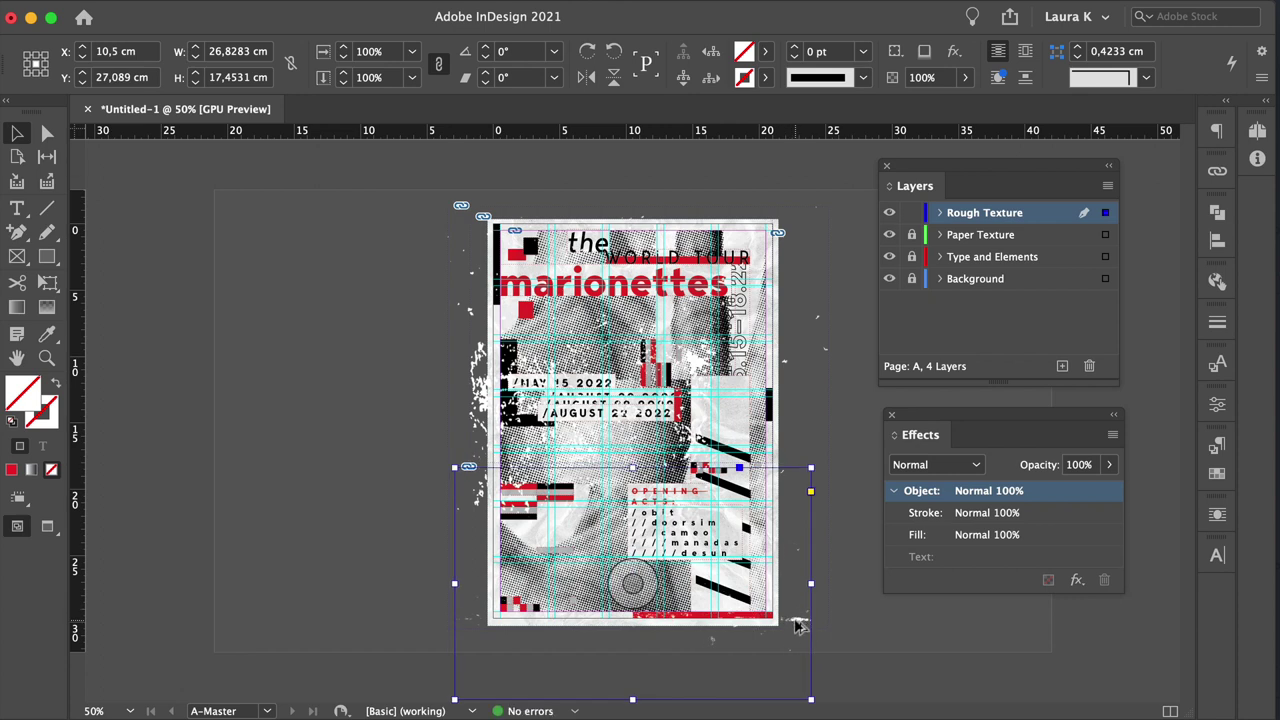
key("shift+super+a")
Move the scuff texture of about 22,8 × 18,44 cm over the flyer's upper-right edge, at about X 15,95 and Y 5,98 cm, and preview the page.
left_click_drag(862, 272, 698, 338)
left_click(823, 328, "shift")
key("shift+Right")
key("shift+Right")
key("shift+Right")
key("shift+Right")
key("shift+Right")
key("shift+Right")
key("shift+Right")
key("shift+Right")
key("shift+Right")
key("shift+Right")
key("shift+Right")
key("shift+Right")
key("shift+Right")
key("shift+Right")
key("shift+Up")
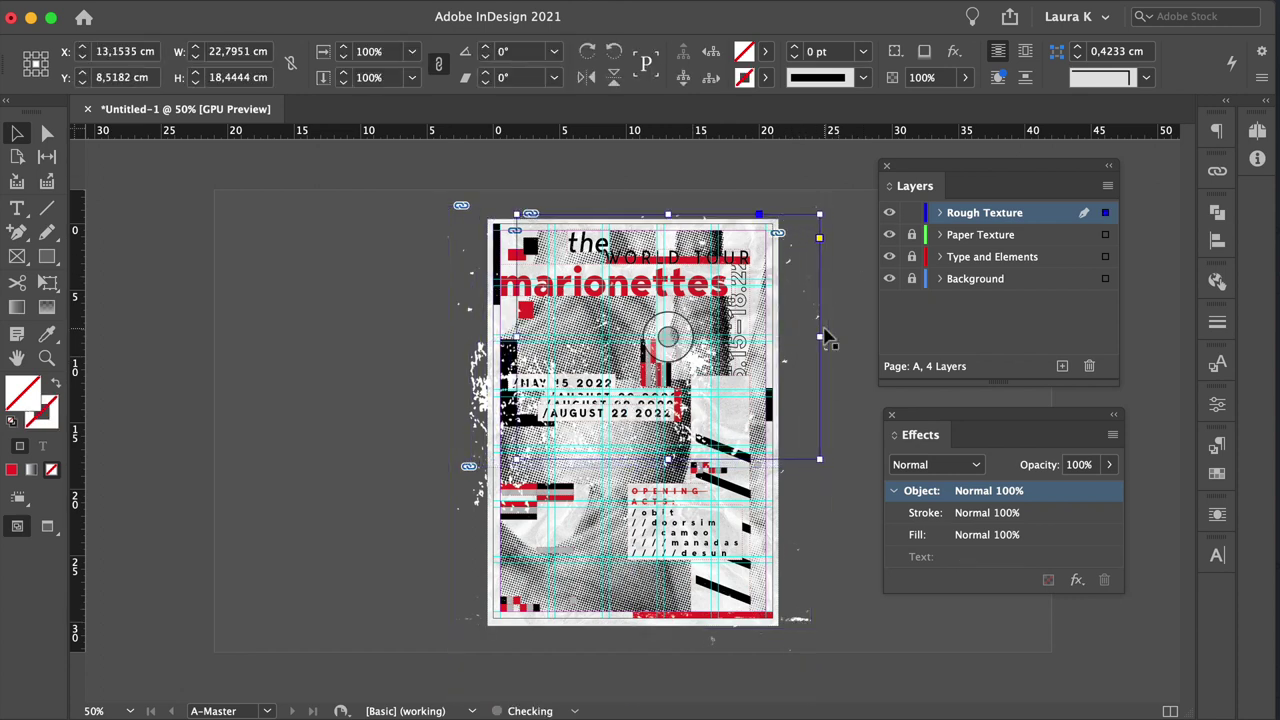
key("shift+Right")
key("shift+Right")
key("shift+Right")
key("shift+Right")
key("shift+Right")
key("shift+Up")
key("shift+Right")
key("shift+Up")
key("shift+Up")
key("shift+Up")
key("shift+Right")
key("shift+Up")
key("shift+Right")
key("shift+Up")
key("shift+Up")
key("shift+Up")
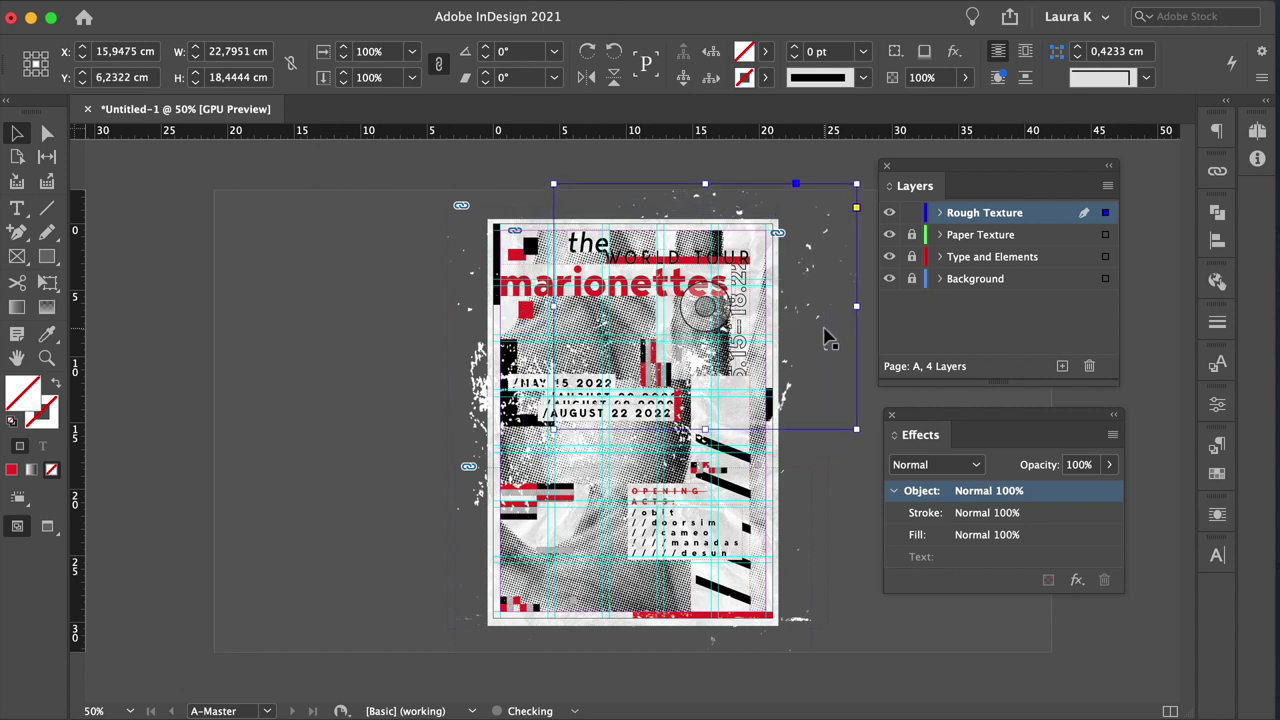
key("super+alt+c")
key("w")
left_click(856, 360)
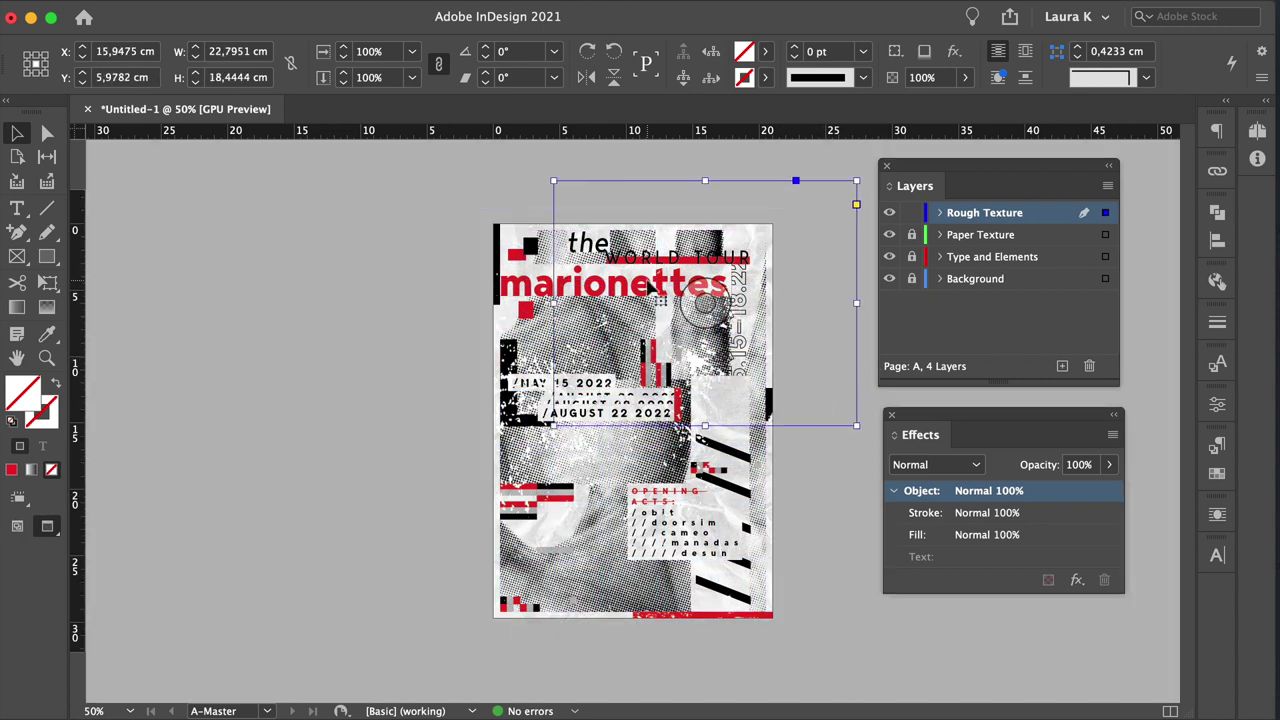
Duplicate the upper-right scuff texture over the flyer's top-left corner, then resize and shift it to roughen the black bar and red square.
left_click_drag(736, 373, 428, 268)
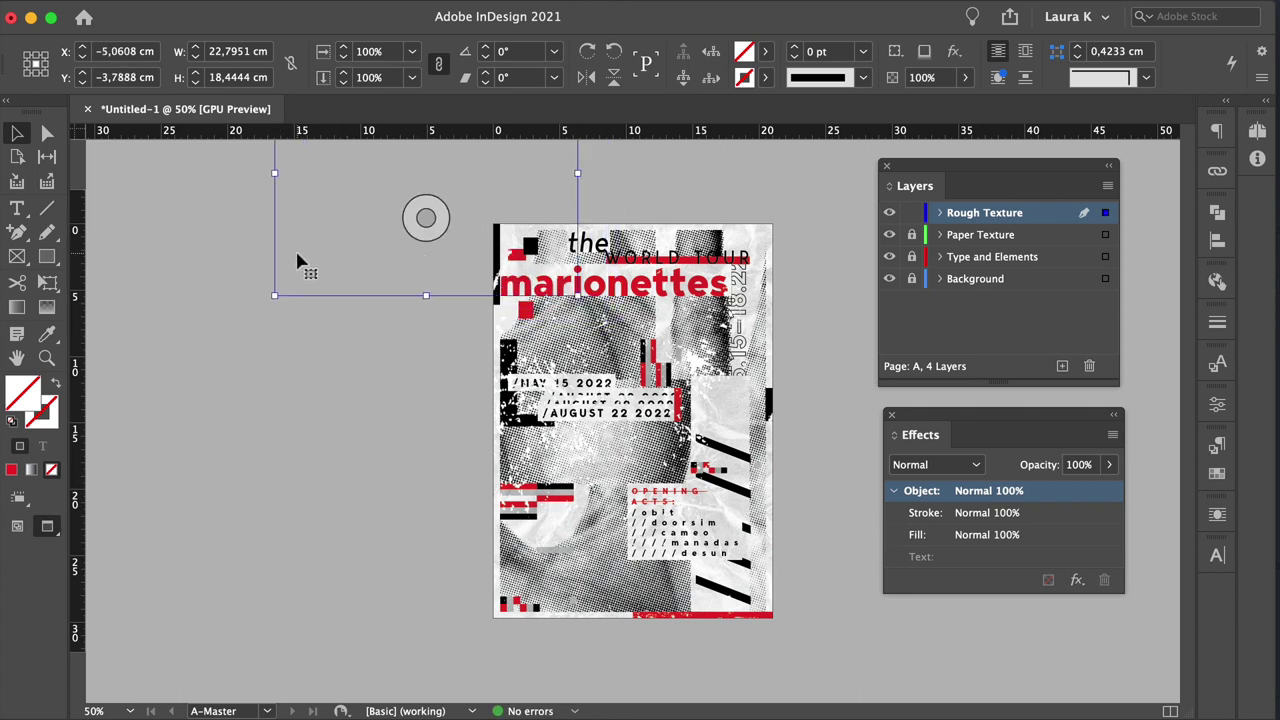
left_click_drag(275, 173, 393, 173)
left_click_drag(540, 168, 536, 223)
left_click(427, 515)
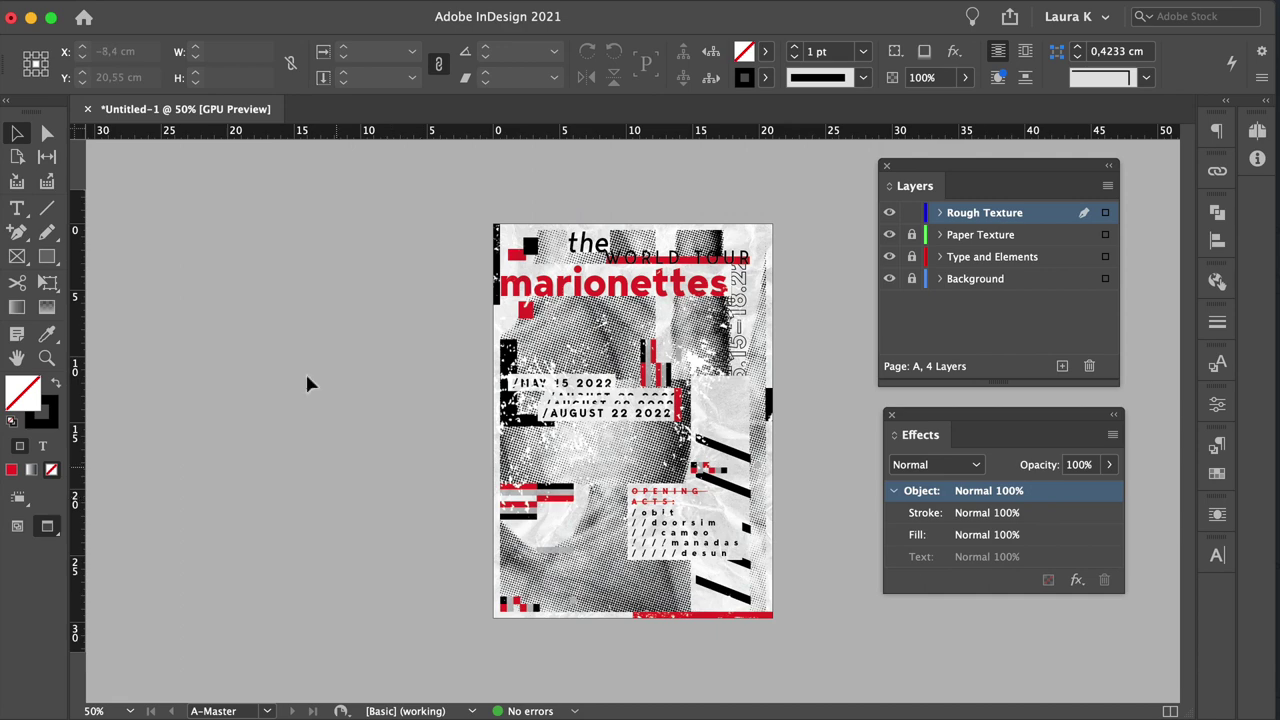
Start exporting the flyer in Adobe PDF (Print) format under the name 80sPunkFlyer in the 80s Punk Flyer folder.
left_click(144, 12)
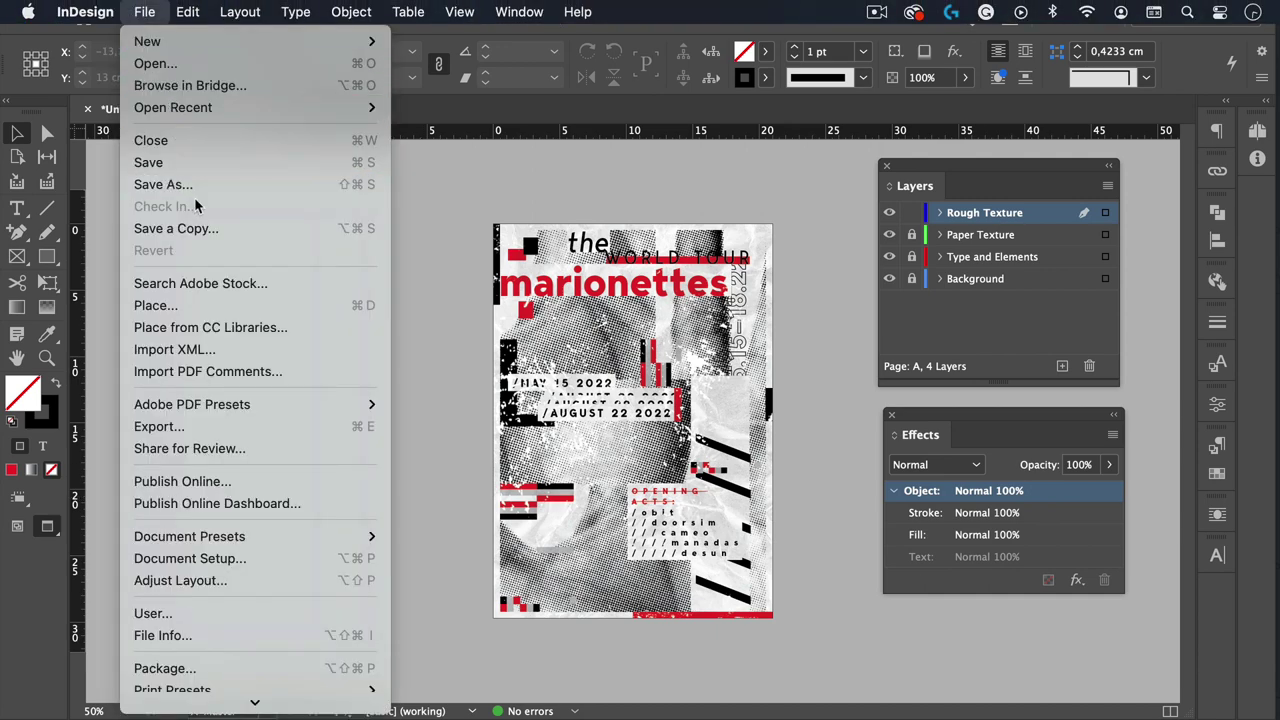
left_click(209, 427)
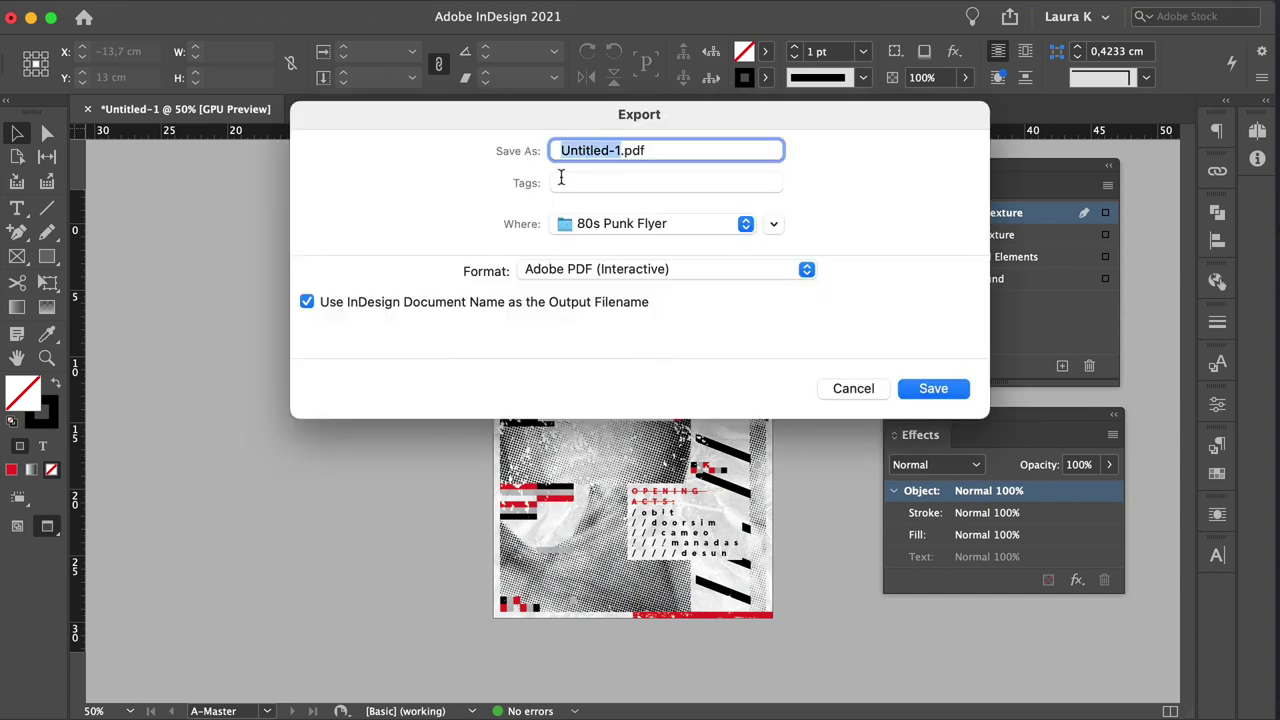
type("80sPunkFlyer")
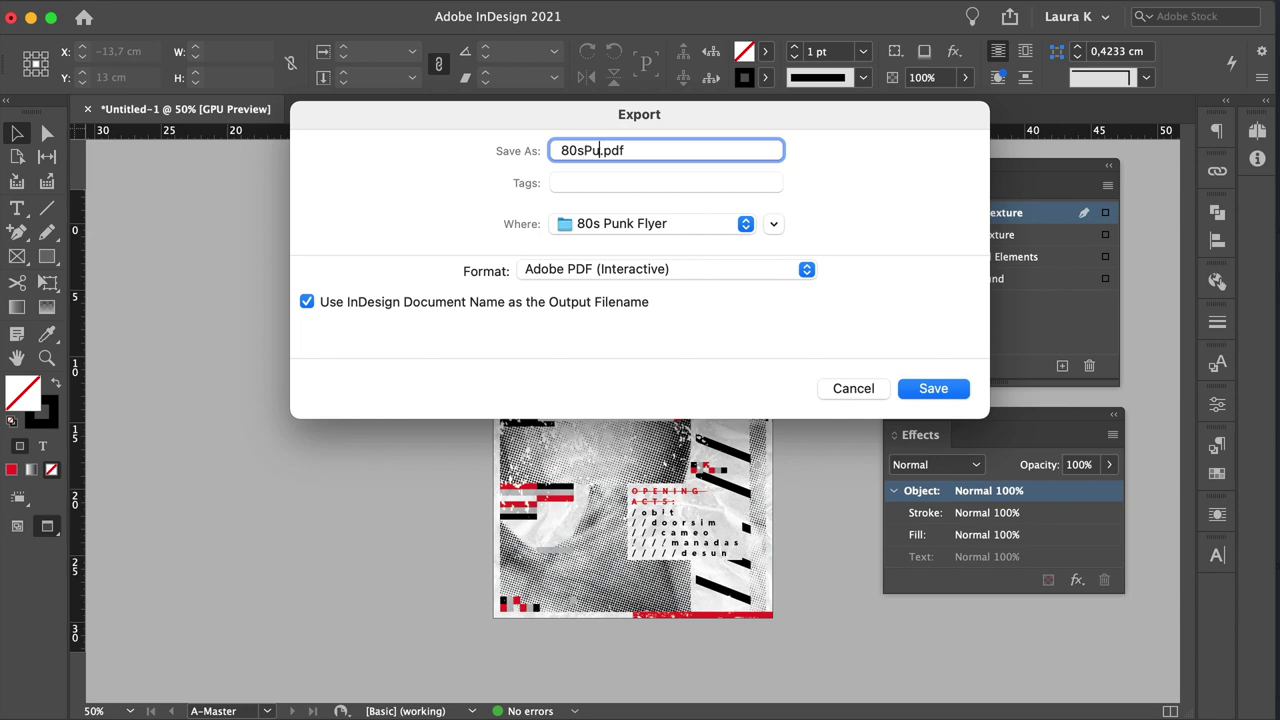
left_click(594, 270)
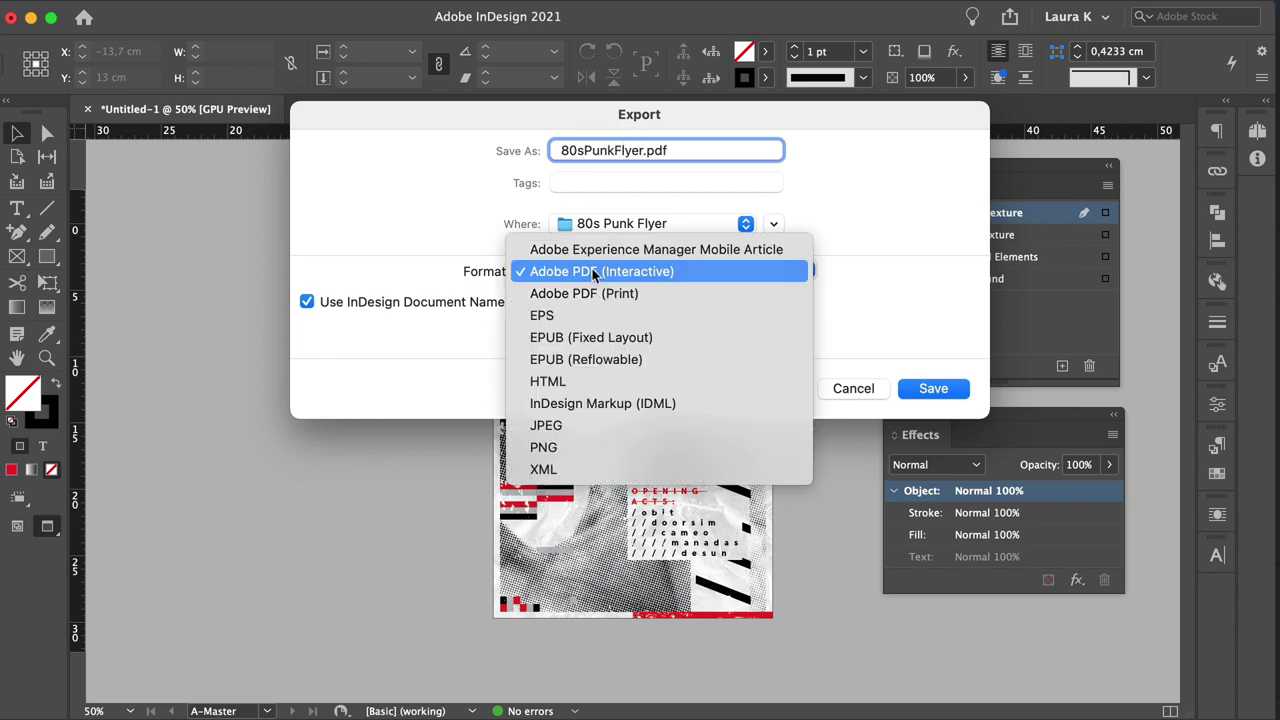
left_click(586, 293)
left_click(911, 389)
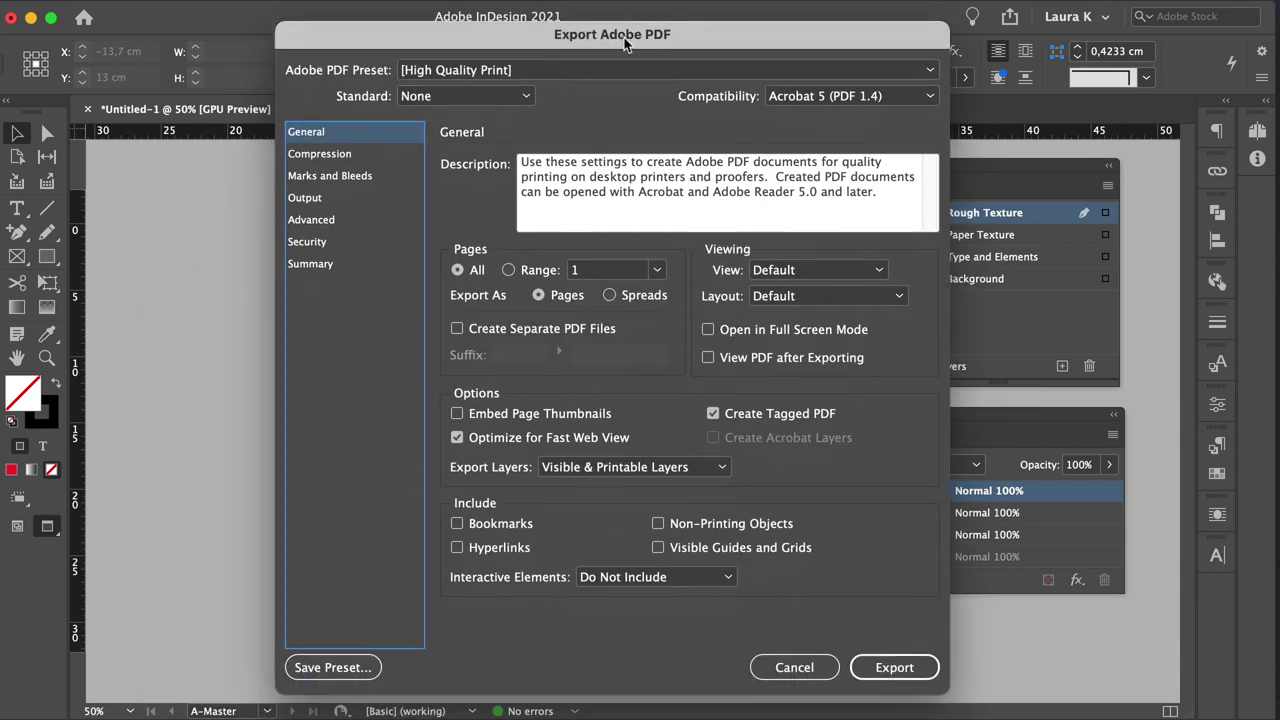
Export the print PDF with the Press Quality preset, all printer's marks and the document bleed settings.
left_click(611, 70)
left_click(548, 170)
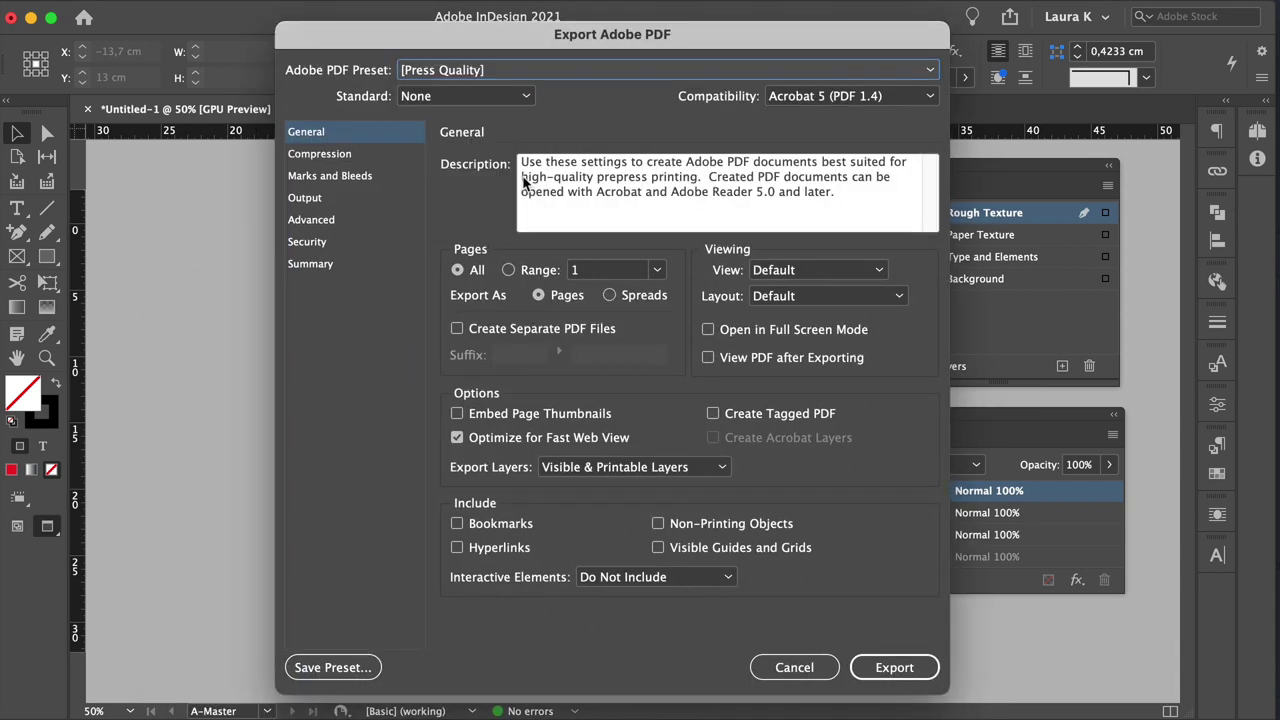
left_click(311, 185)
left_click(457, 185)
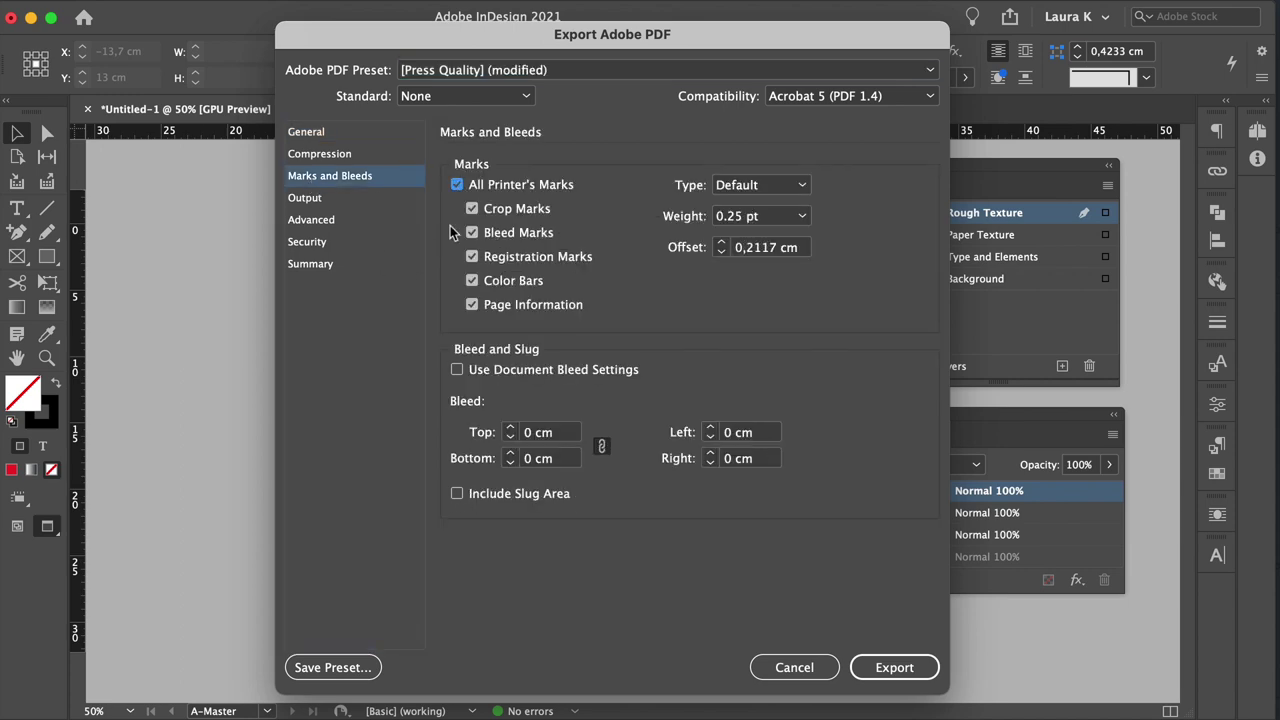
left_click(457, 369)
left_click(884, 668)
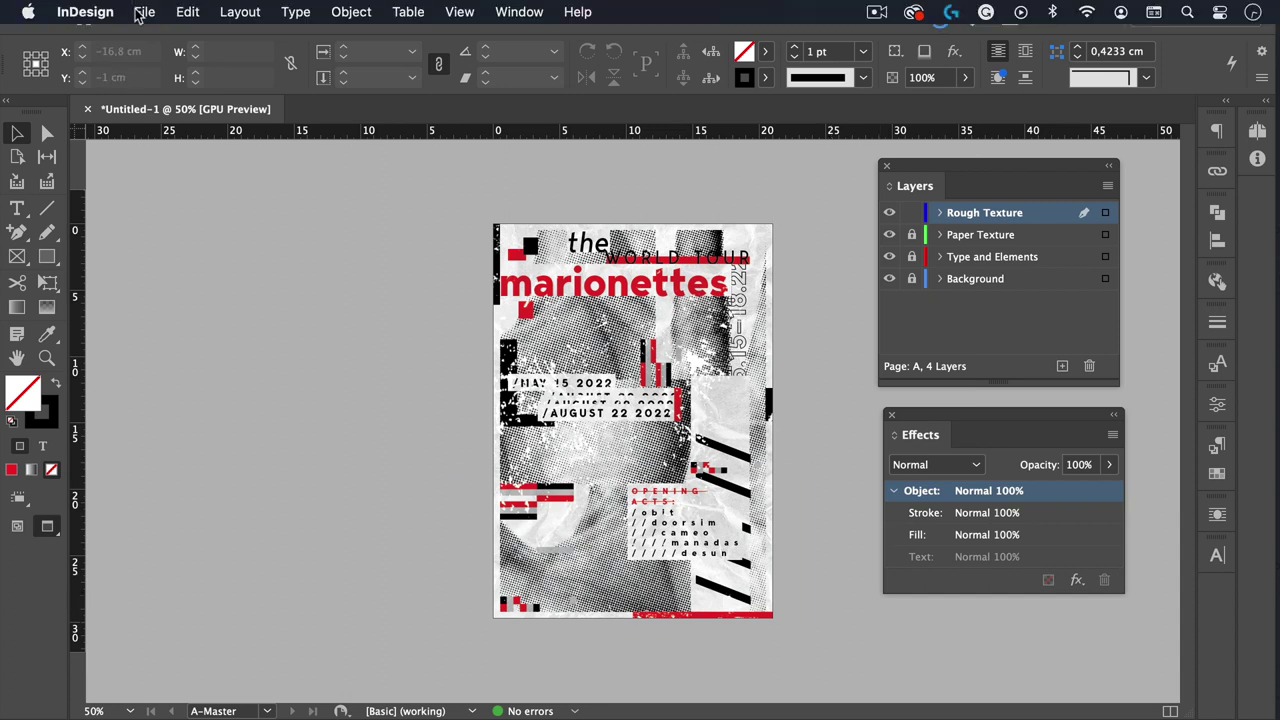
Export the flyer as an Adobe PDF (Interactive) file named 80sPunkFlyerWEB, keeping the default export options.
left_click(140, 14)
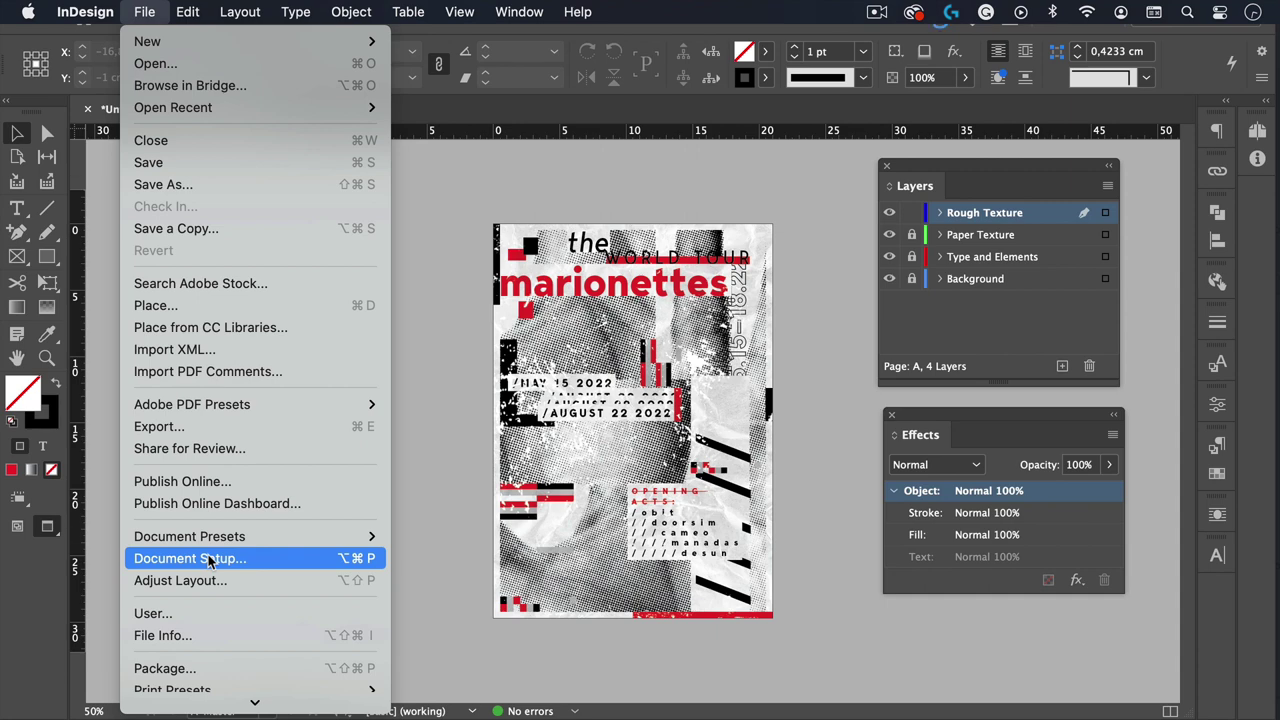
left_click(234, 428)
left_click(682, 269)
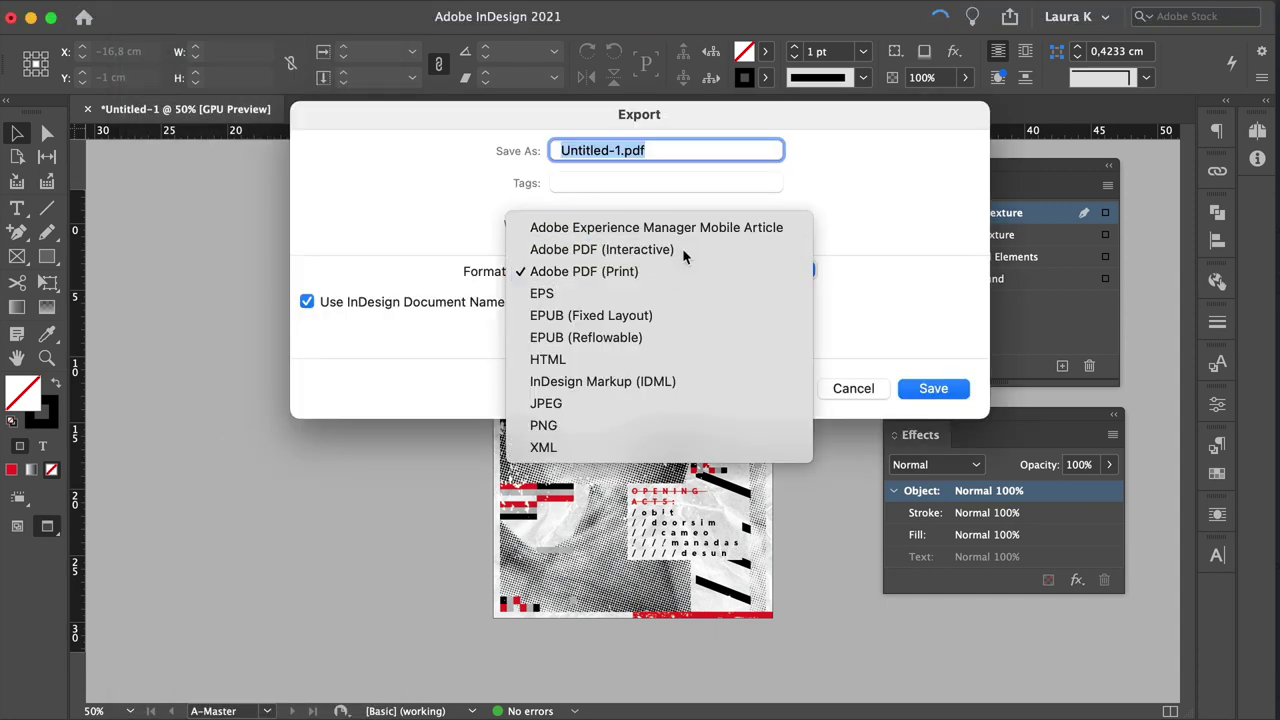
left_click(682, 248)
type("80sPunkFlyerWEB")
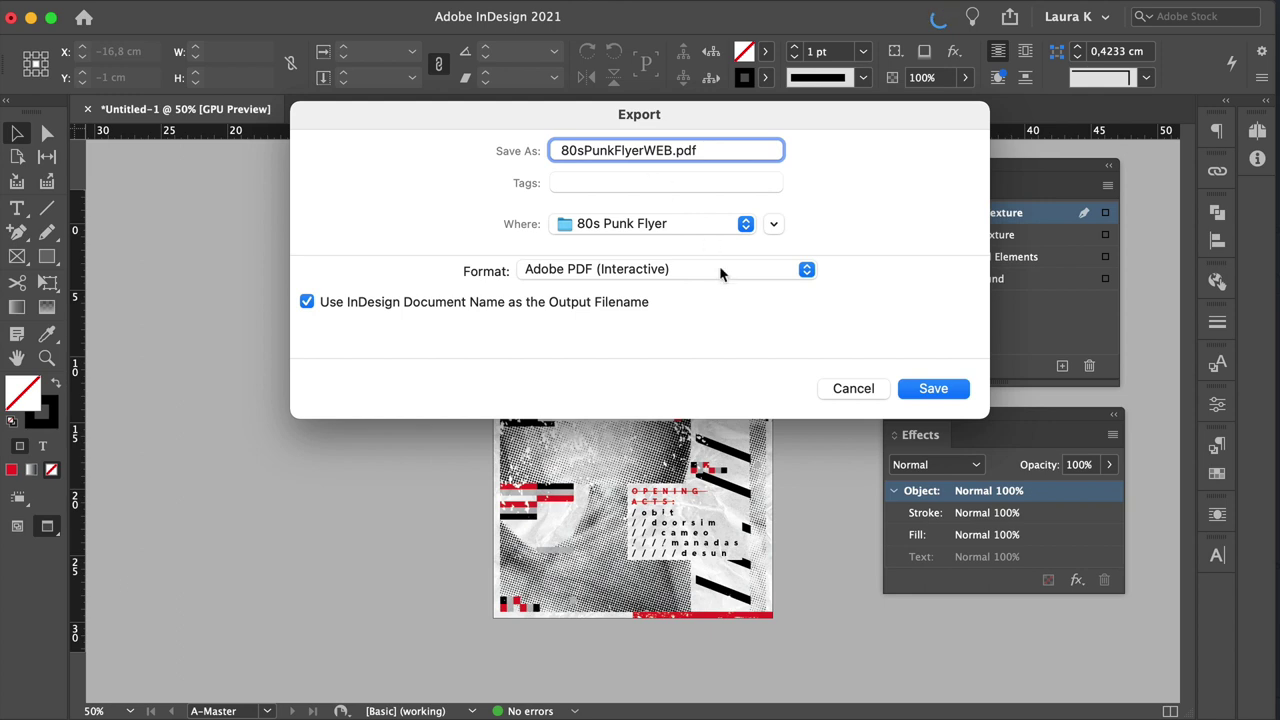
left_click(932, 388)
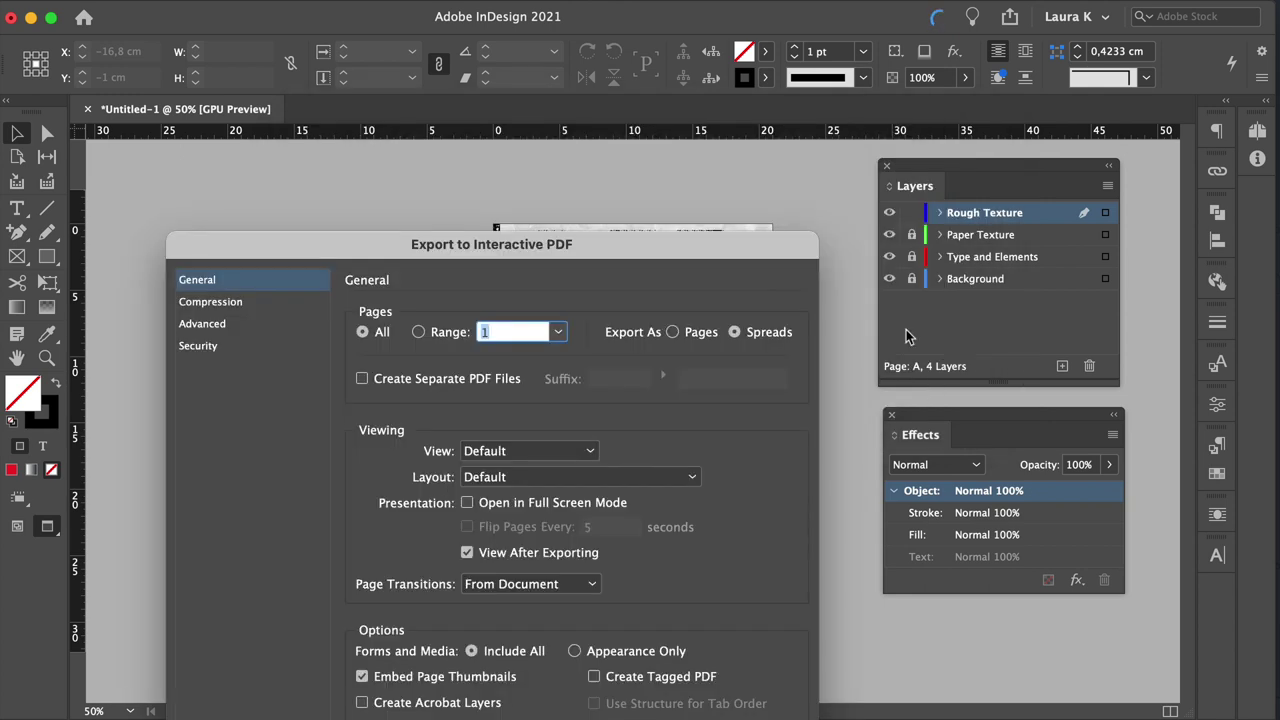
left_click_drag(557, 260, 676, 75)
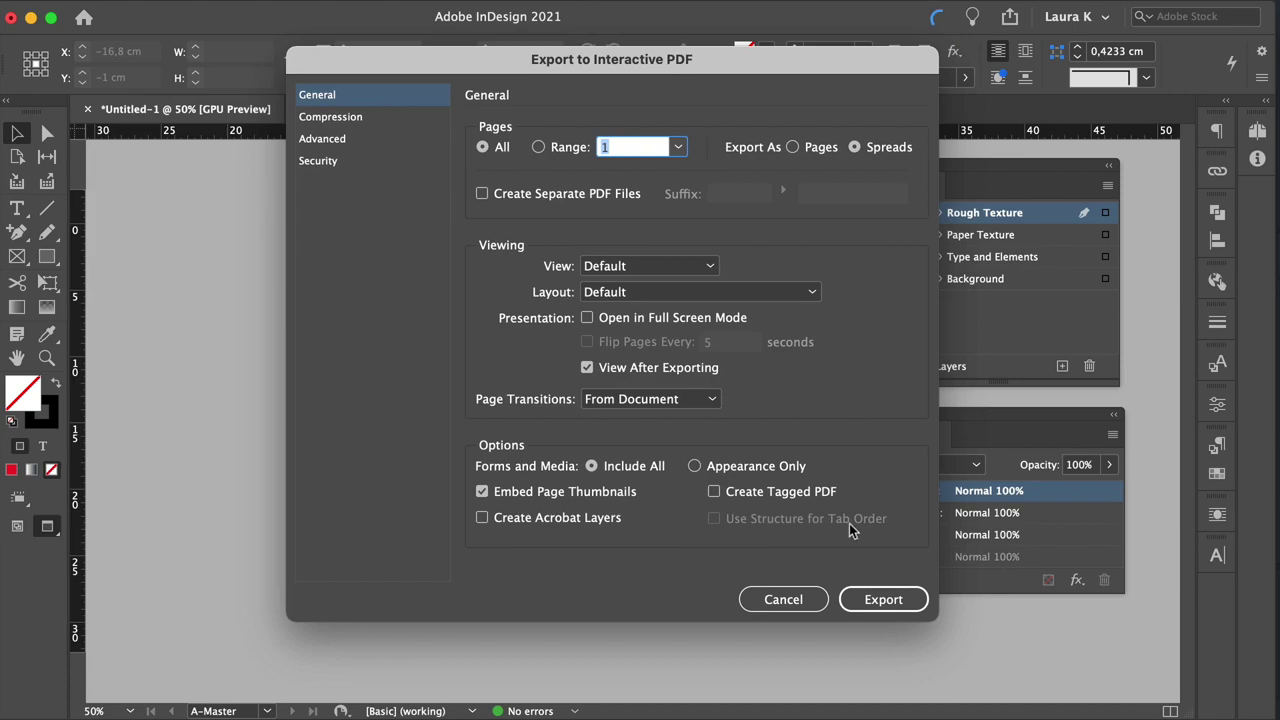
left_click(846, 601)
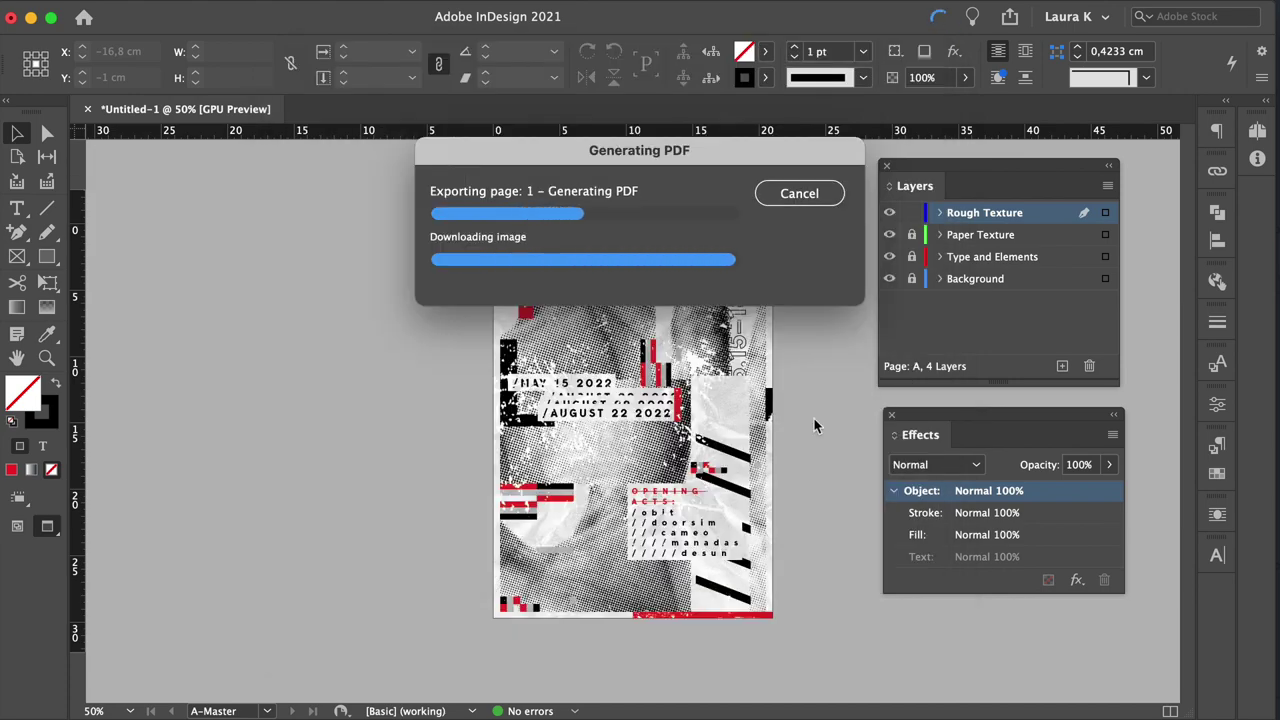